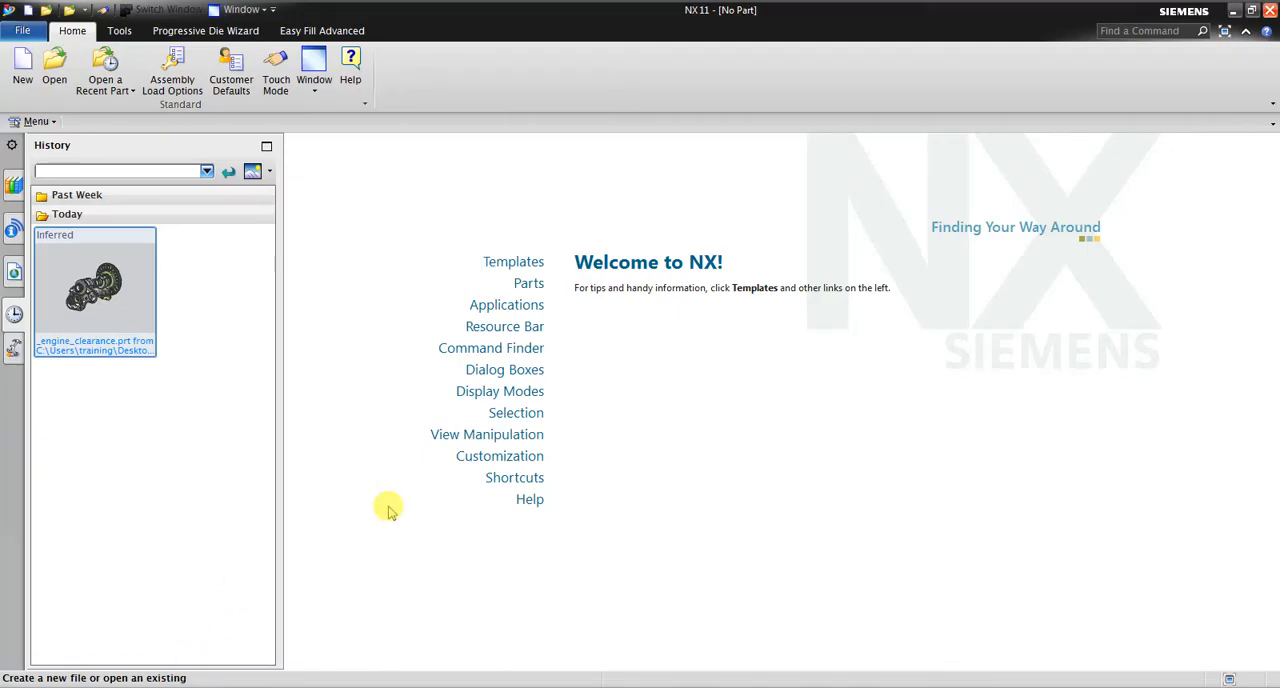
# Create a new millimetre assembly file _asm1.prt from the Assembly template and dismiss the initial Add Component dialog
pyautogui.click(23, 72)
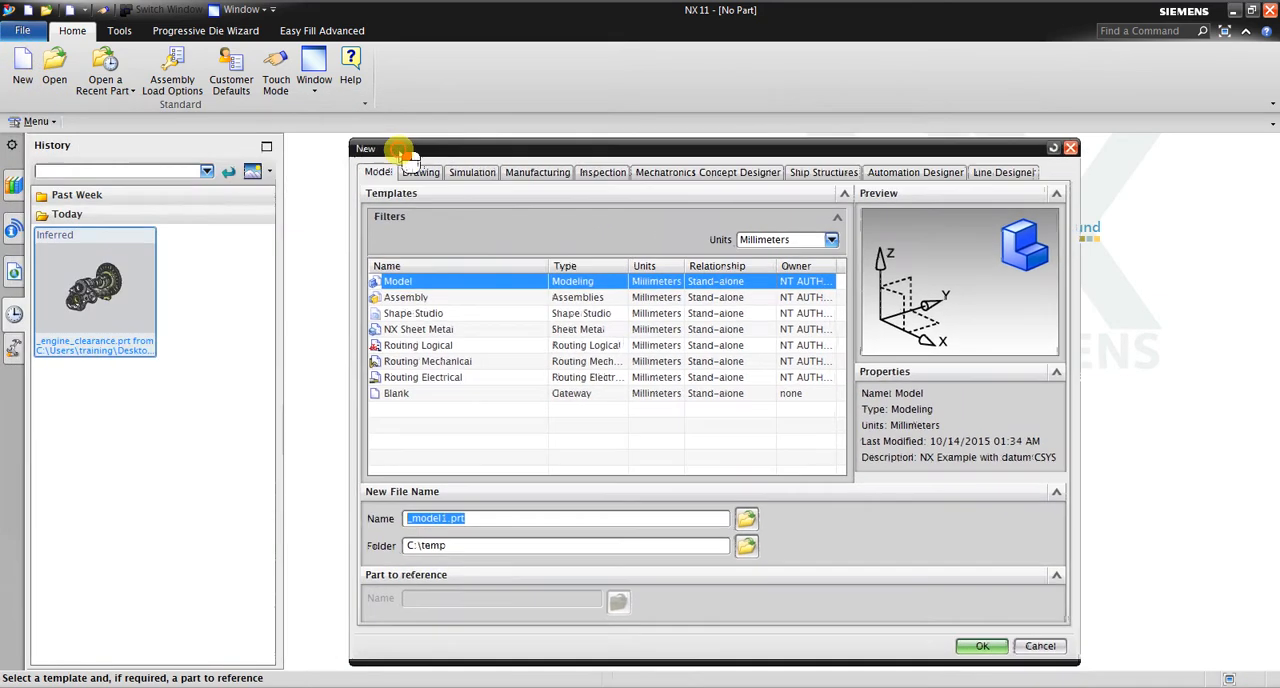
pyautogui.click(468, 299)
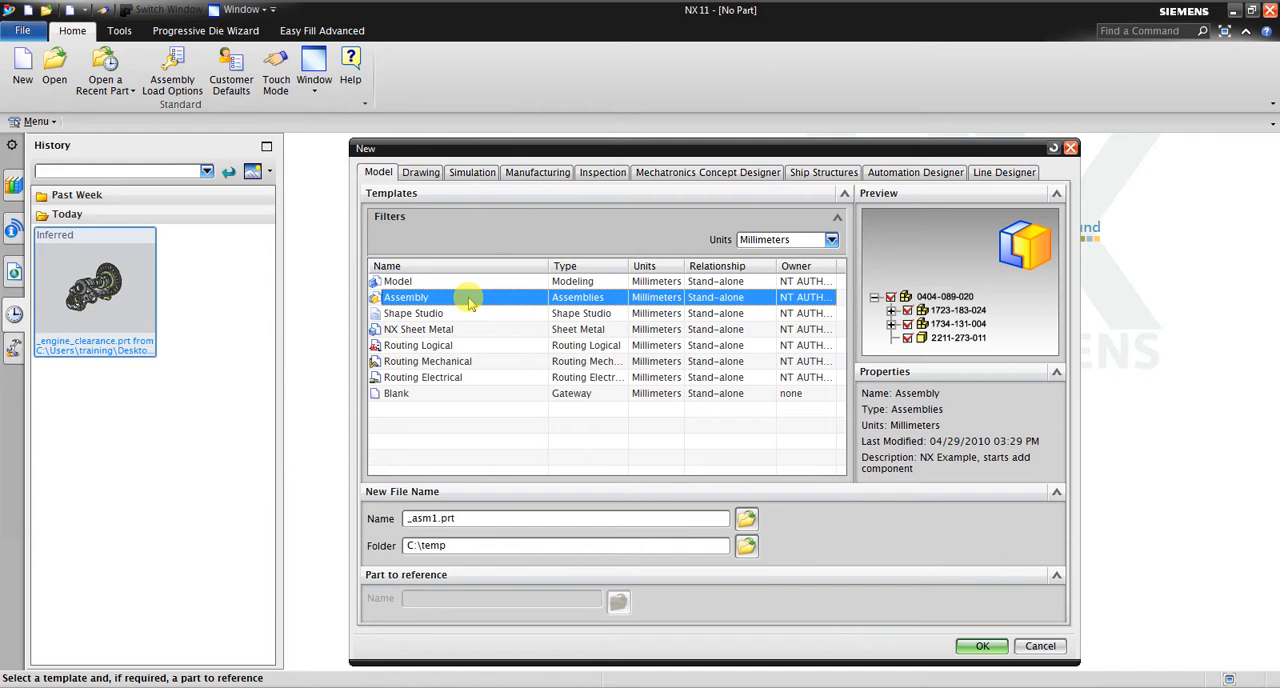
pyautogui.click(983, 645)
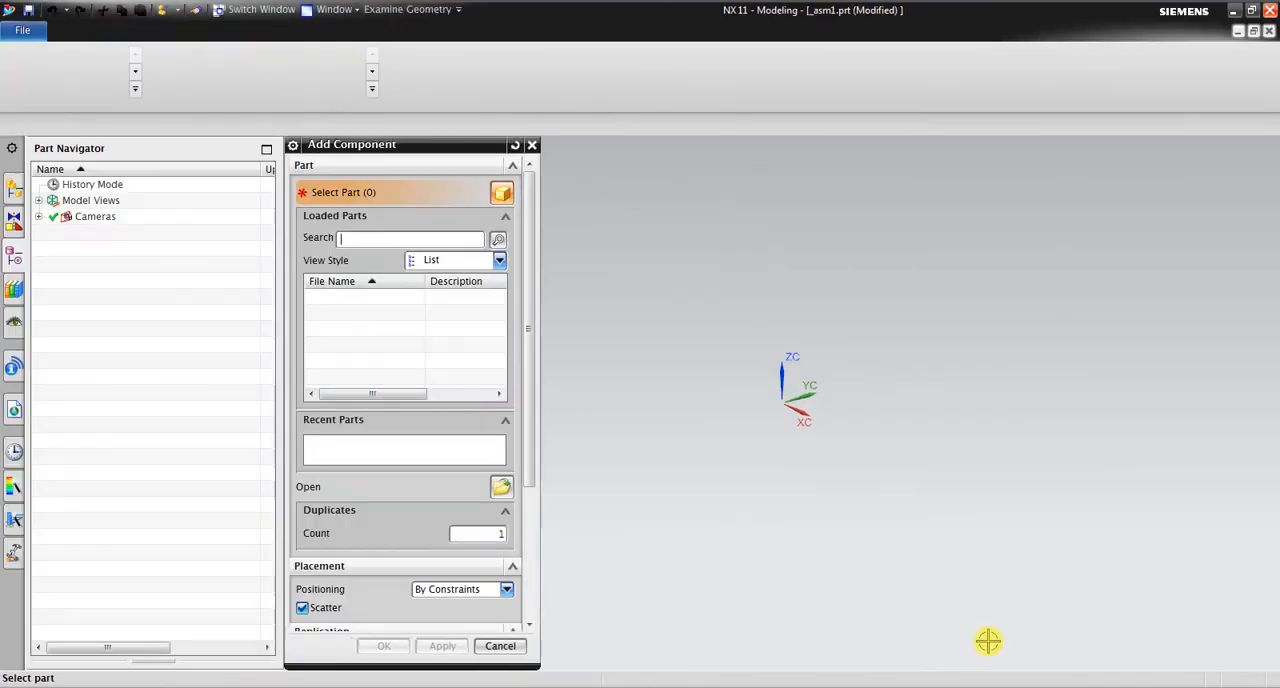
pyautogui.moveTo(338, 146); pyautogui.dragTo(201, 105)
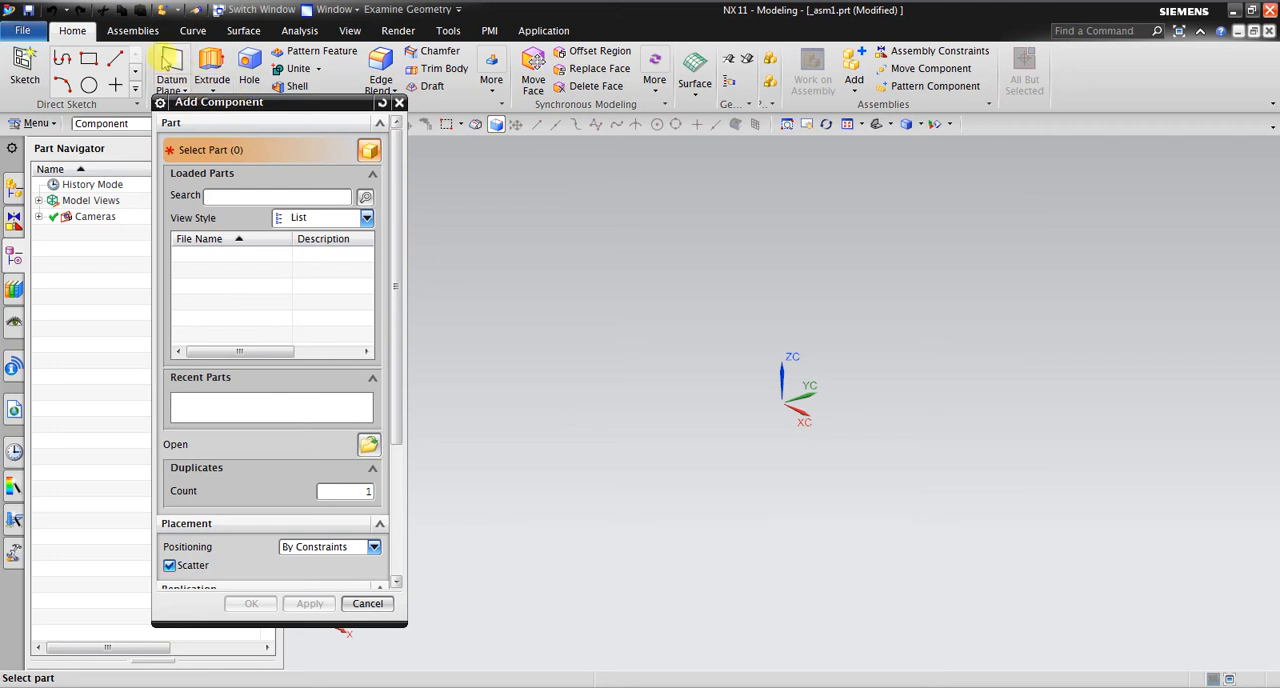
pyautogui.click(133, 30)
pyautogui.click(398, 104)
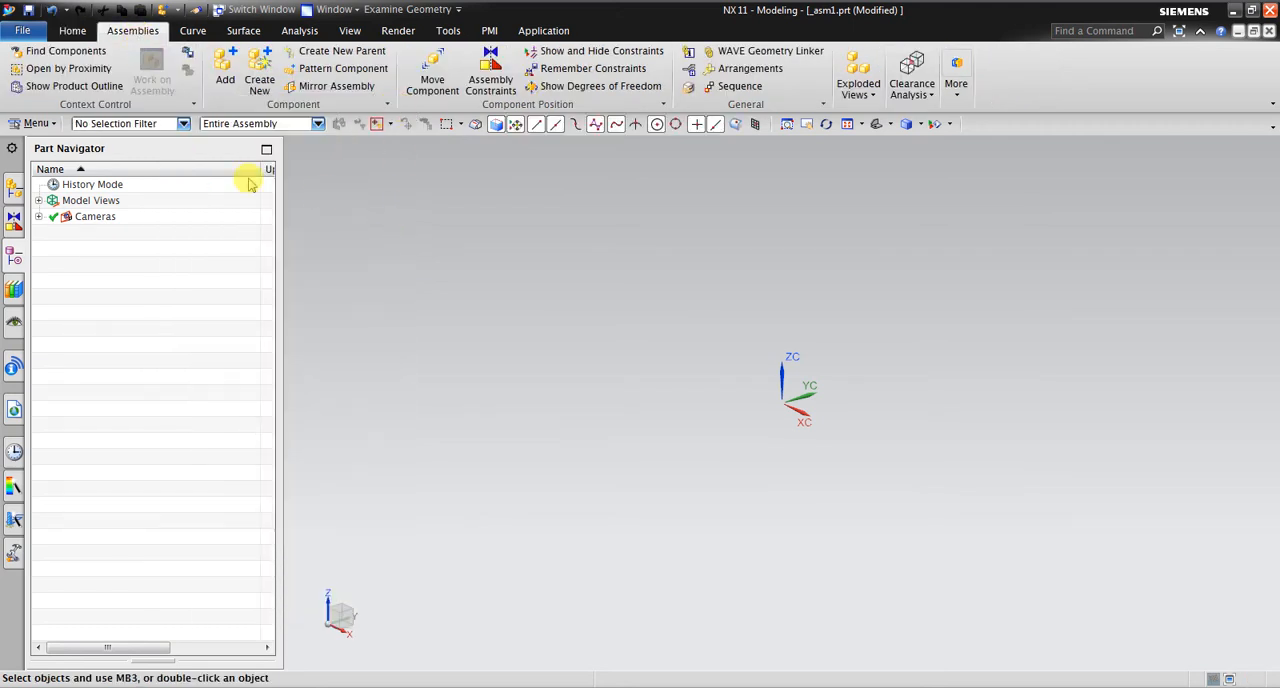
# Load drf1_hinge_pillar_side from the desktop's CAD Training, Training Files, 04 - Assembly in NX, Build Simple Assembly folder as the component to add
pyautogui.click(224, 78)
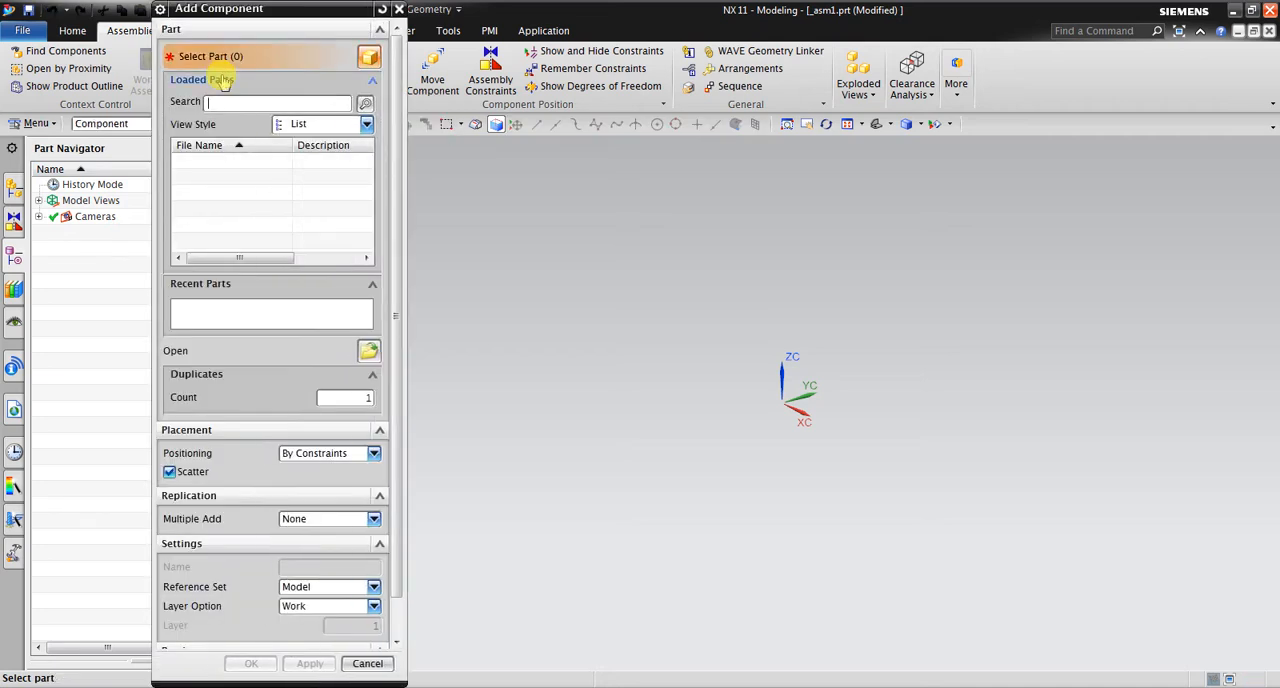
pyautogui.click(365, 352)
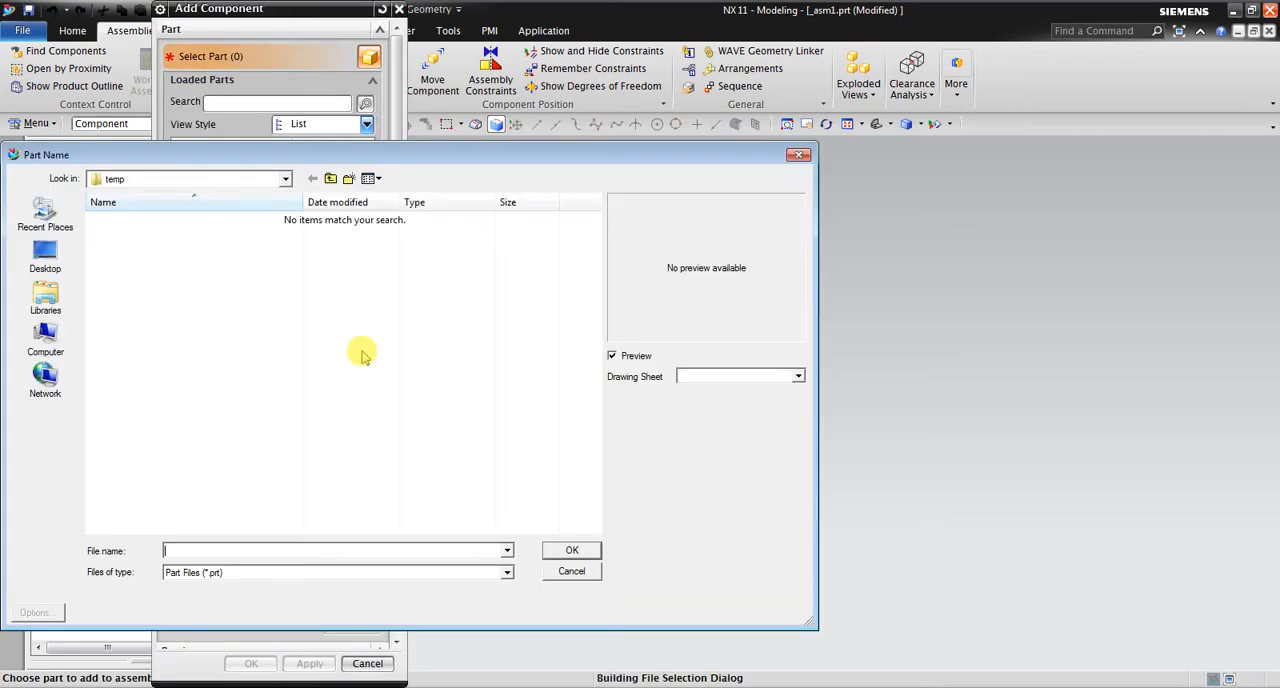
pyautogui.click(45, 262)
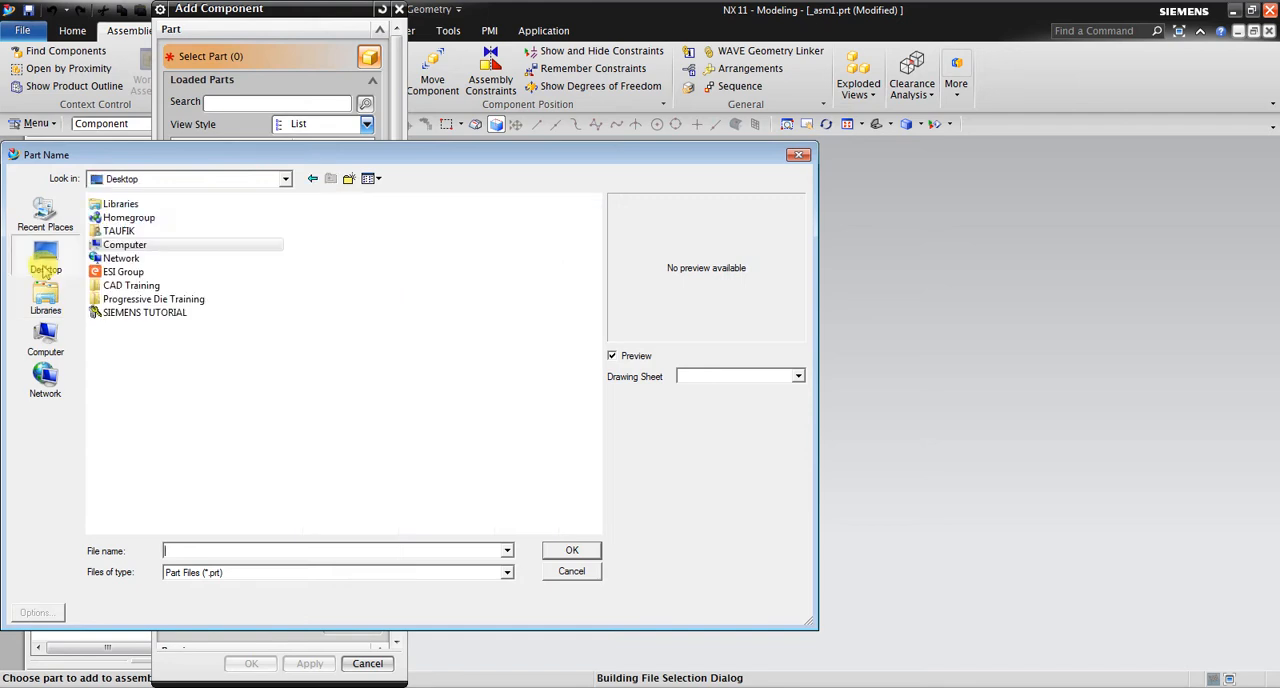
pyautogui.doubleClick(125, 288)
pyautogui.doubleClick(122, 234)
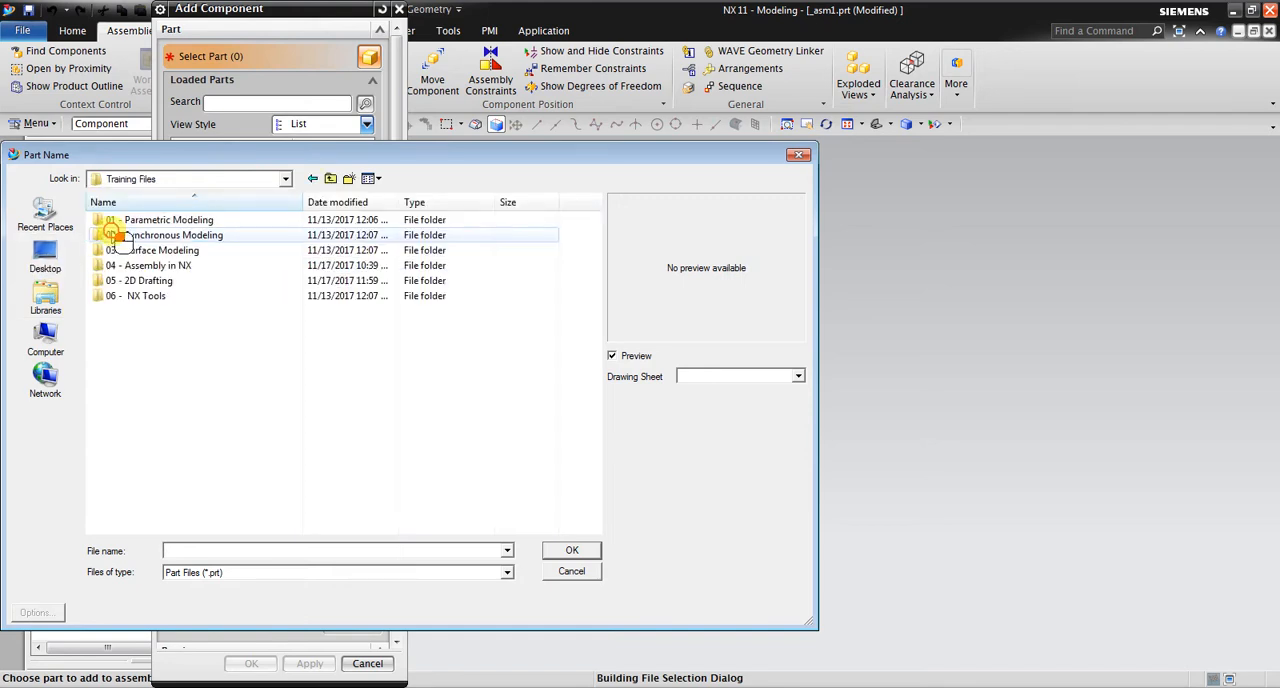
pyautogui.doubleClick(189, 265)
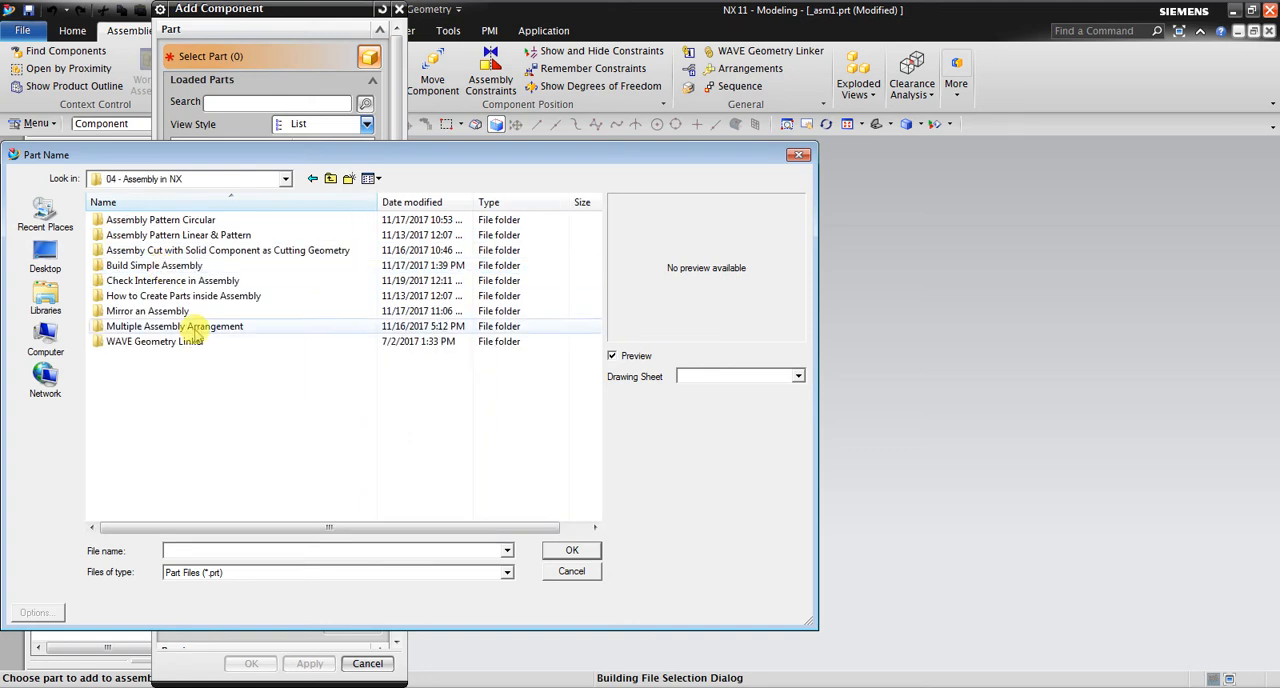
pyautogui.click(197, 266)
pyautogui.doubleClick(197, 266)
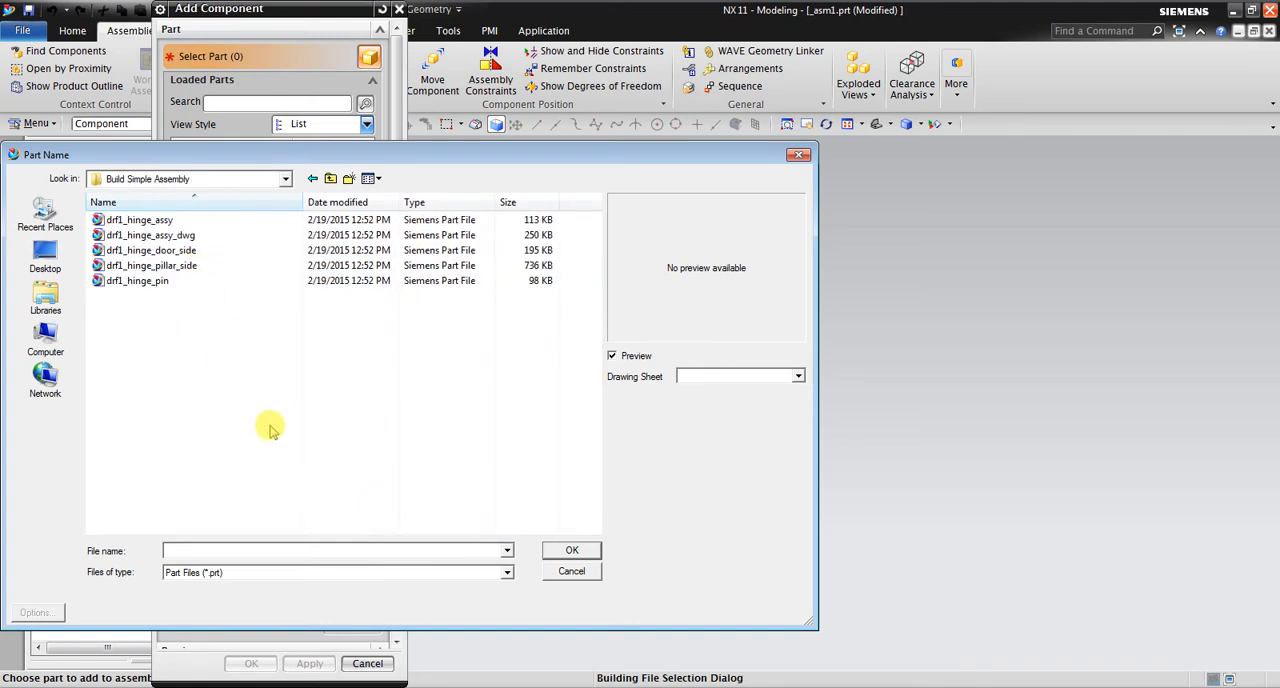
pyautogui.click(222, 251)
pyautogui.click(213, 265)
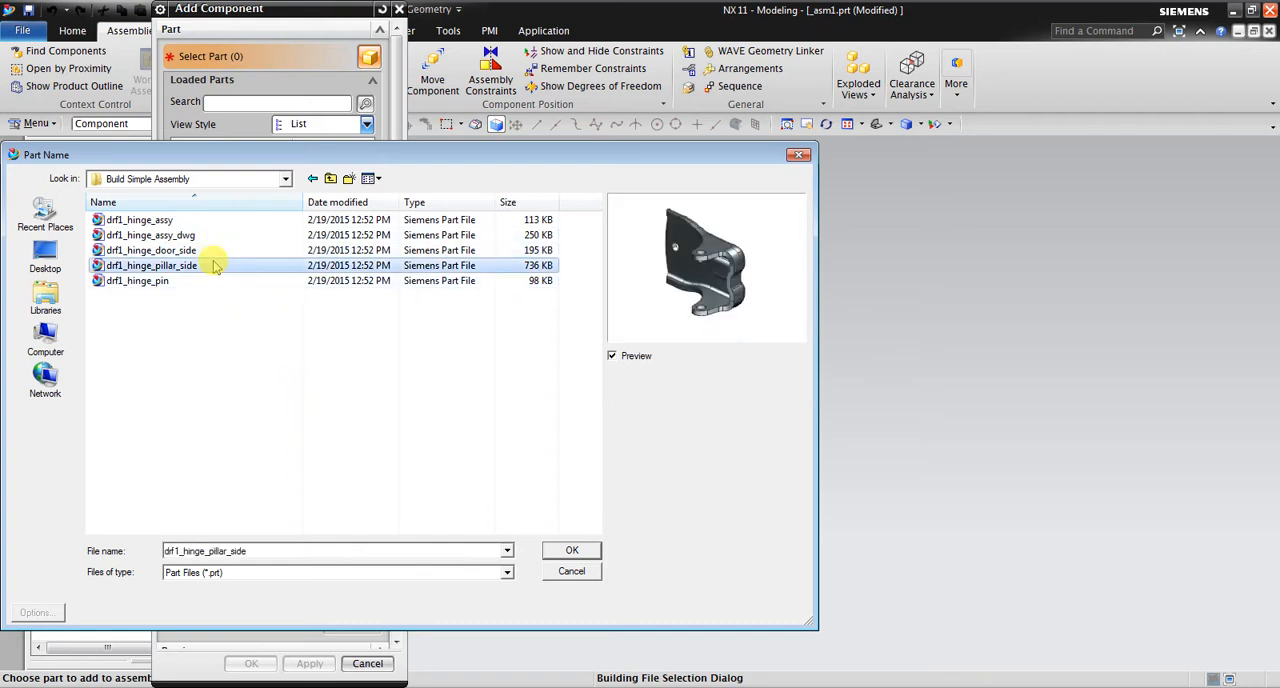
pyautogui.click(553, 553)
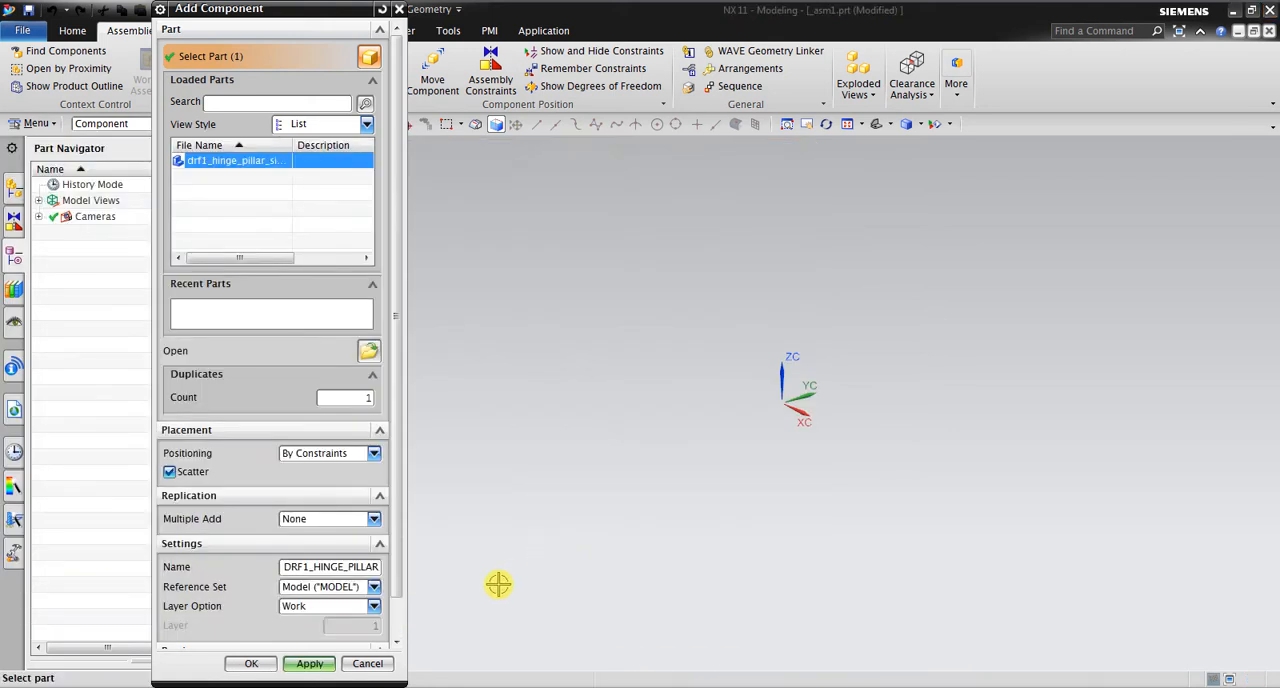
# Place the pillar-side hinge at the Absolute Origin using the Model reference set
pyautogui.click(375, 457)
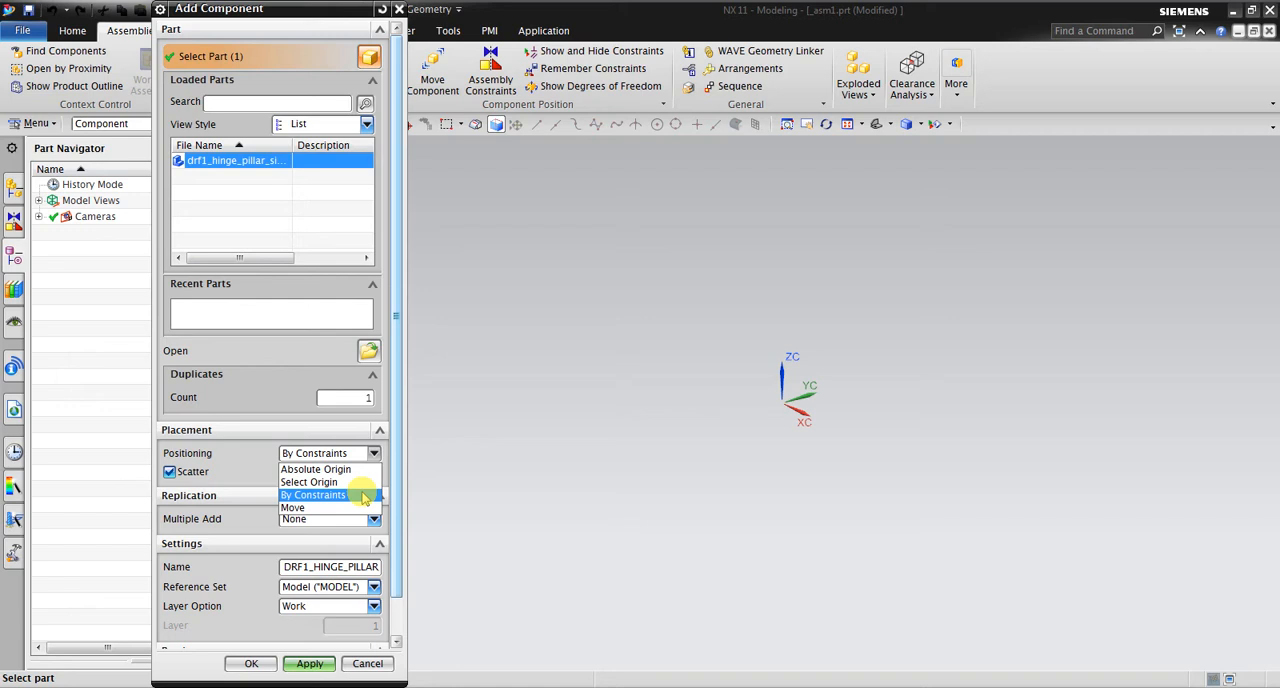
pyautogui.click(345, 470)
pyautogui.click(381, 594)
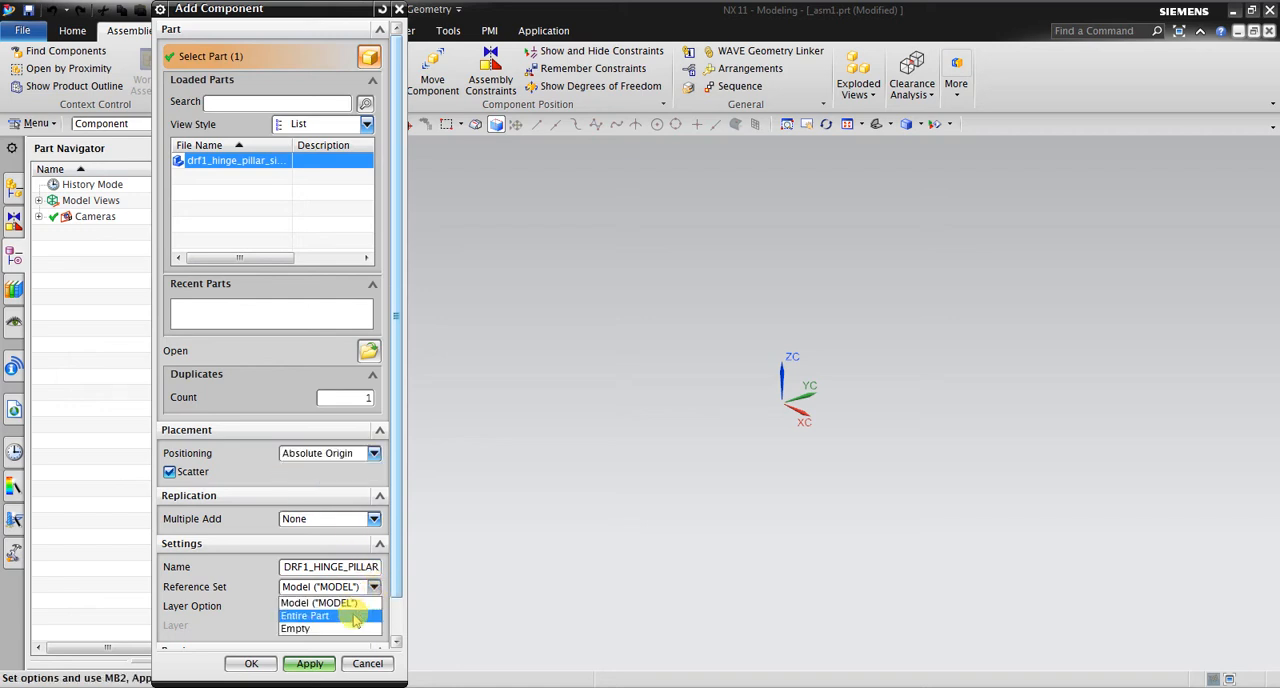
pyautogui.click(337, 603)
pyautogui.click(371, 591)
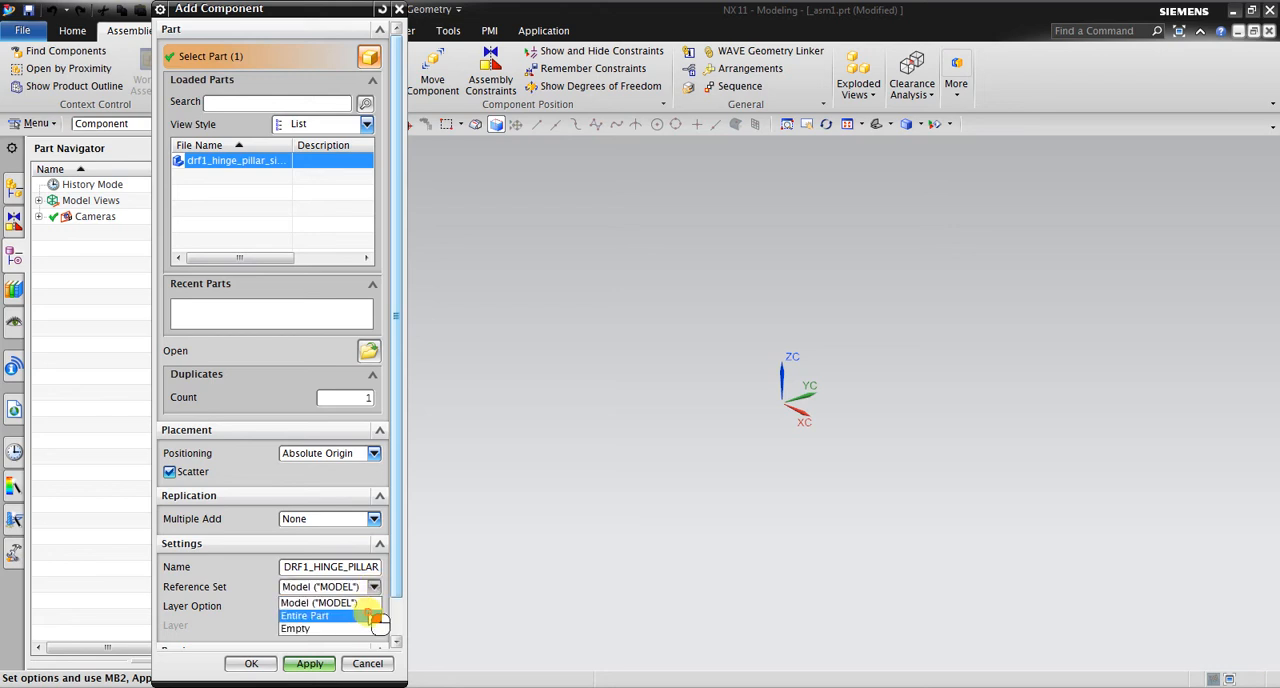
pyautogui.click(373, 616)
pyautogui.click(378, 589)
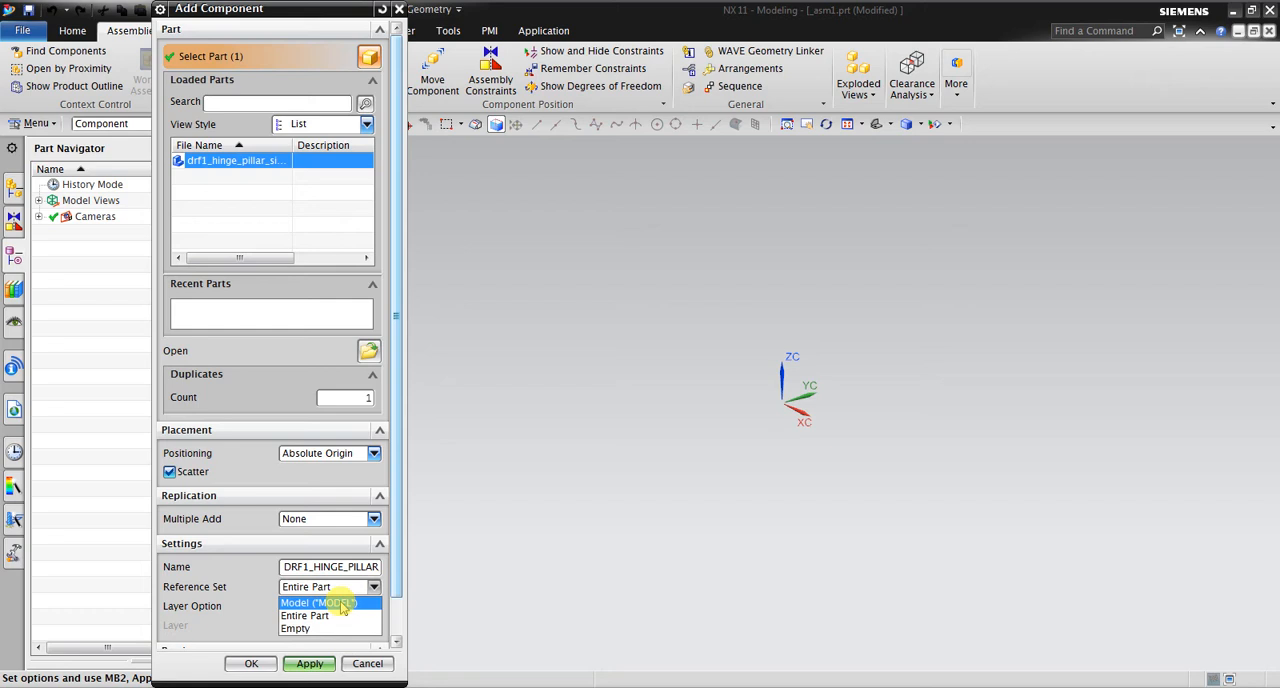
pyautogui.click(342, 604)
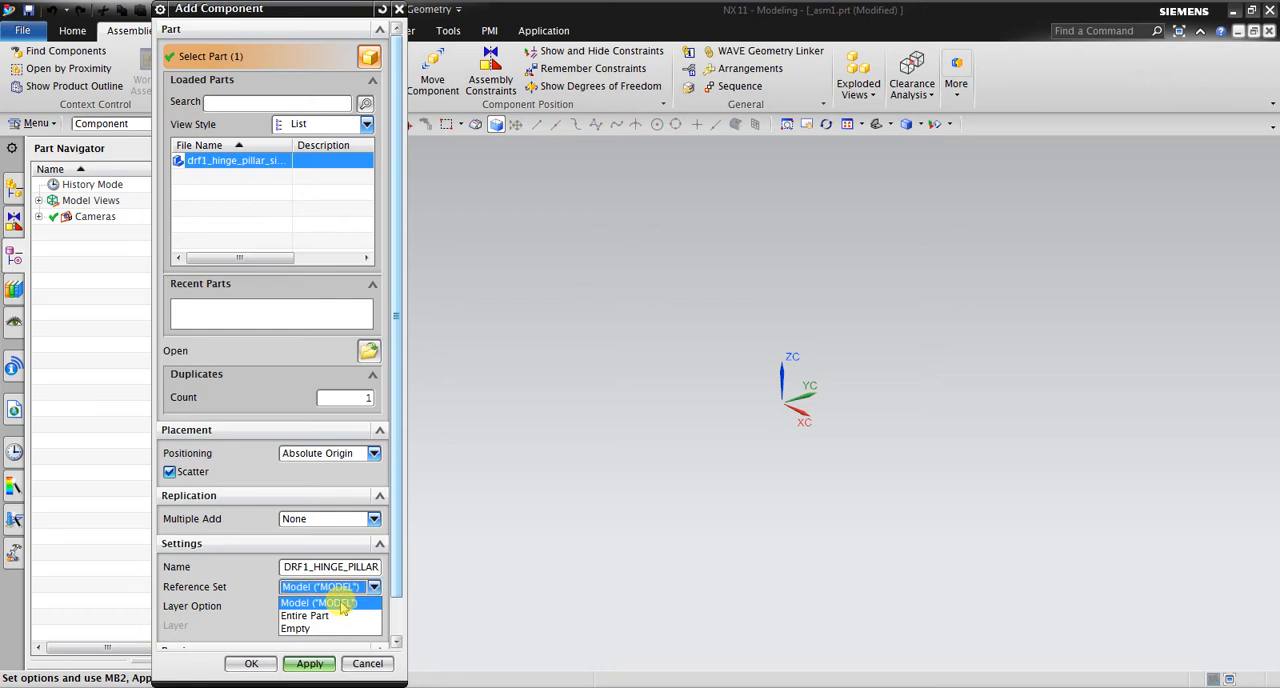
pyautogui.click(250, 663)
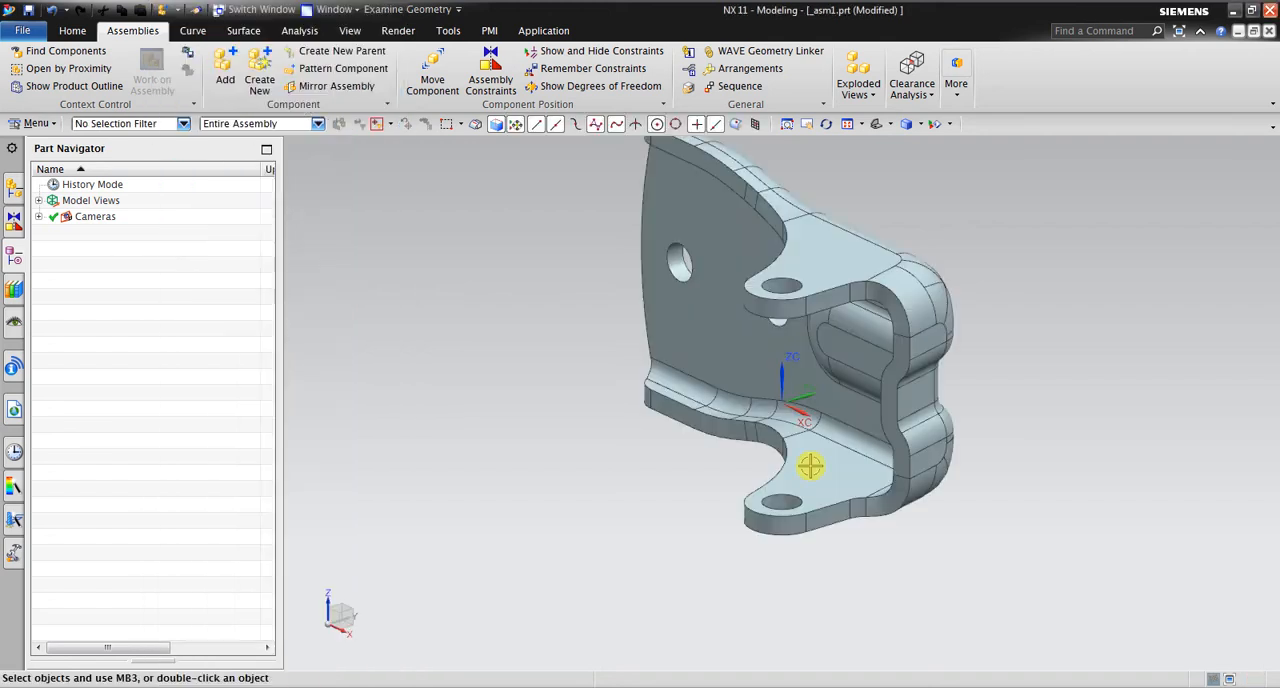
# Apply a Fix assembly constraint to the pillar-side hinge
pyautogui.moveTo(700, 374); pyautogui.dragTo(703, 491, button='middle')
pyautogui.scroll(3, 778, 281)
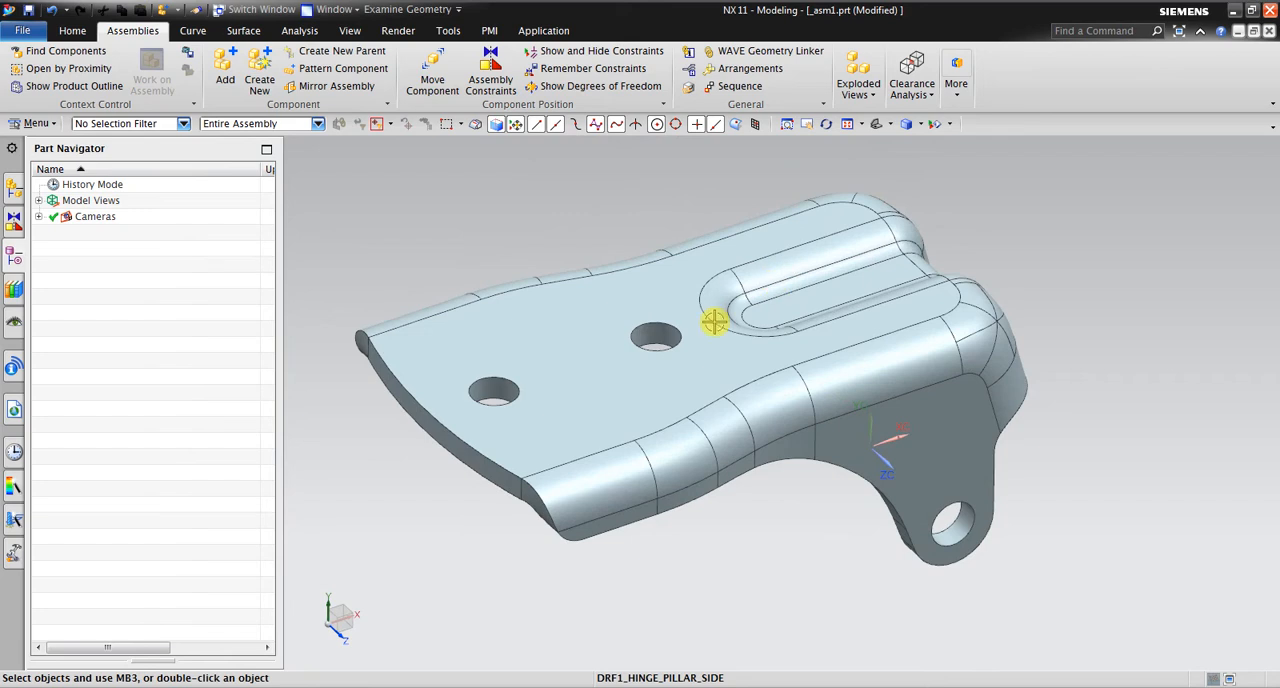
pyautogui.click(478, 80)
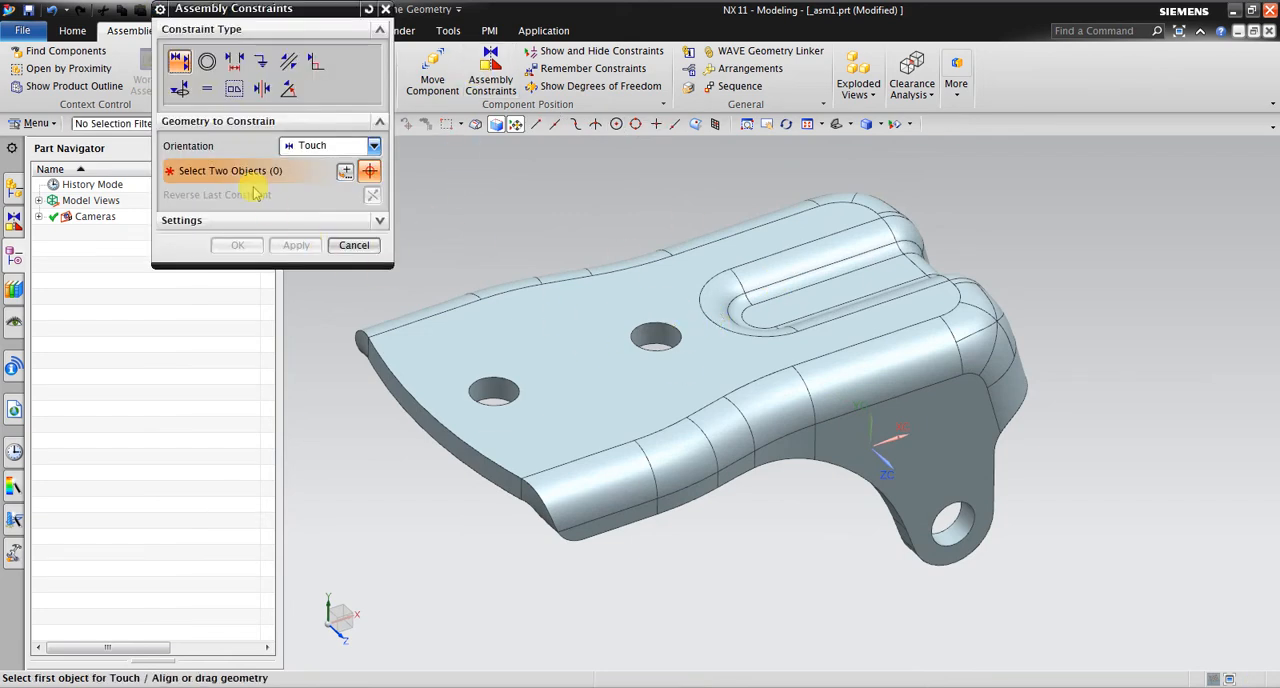
pyautogui.click(261, 61)
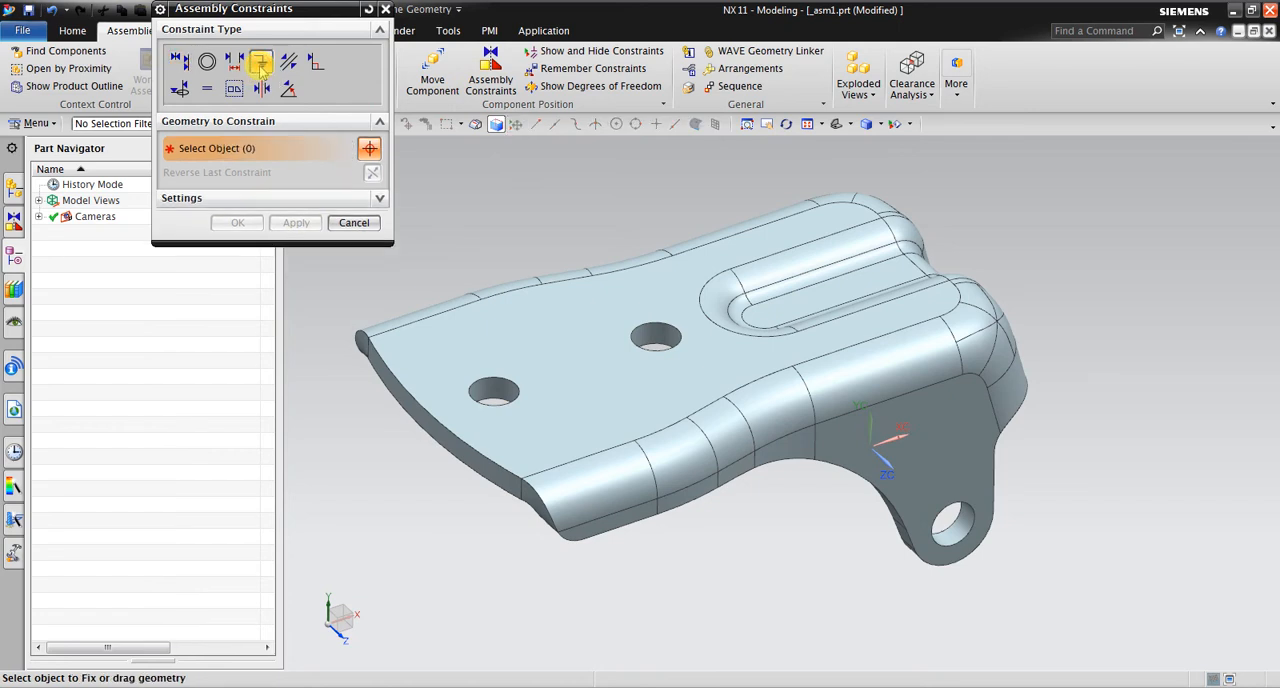
pyautogui.click(665, 262)
pyautogui.click(237, 222)
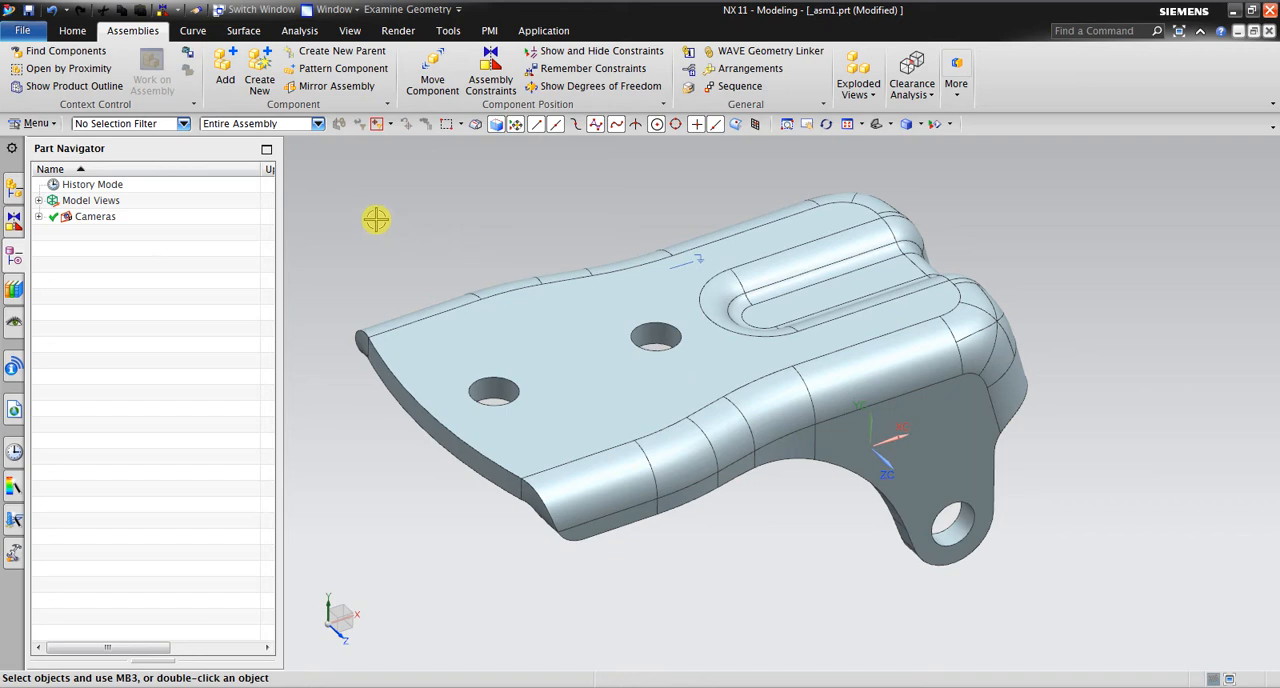
# Add the drf1_hinge_door_side component with its positioning set to By Constraints
pyautogui.click(224, 80)
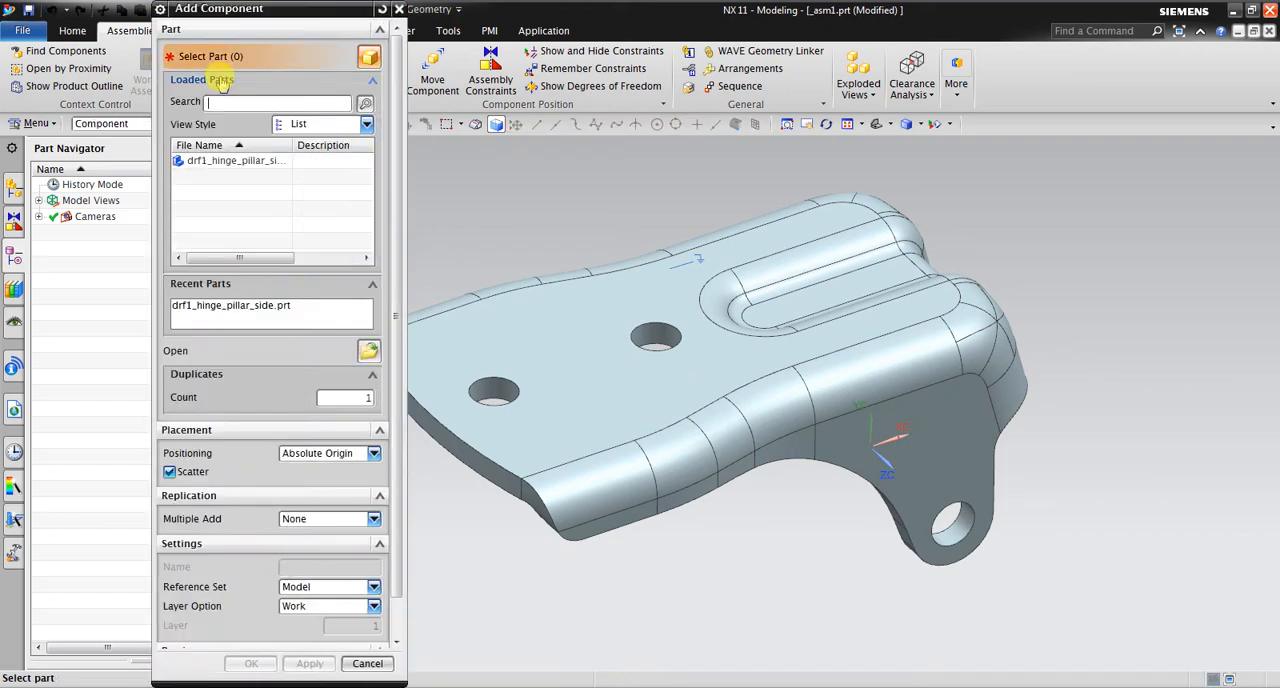
pyautogui.click(365, 350)
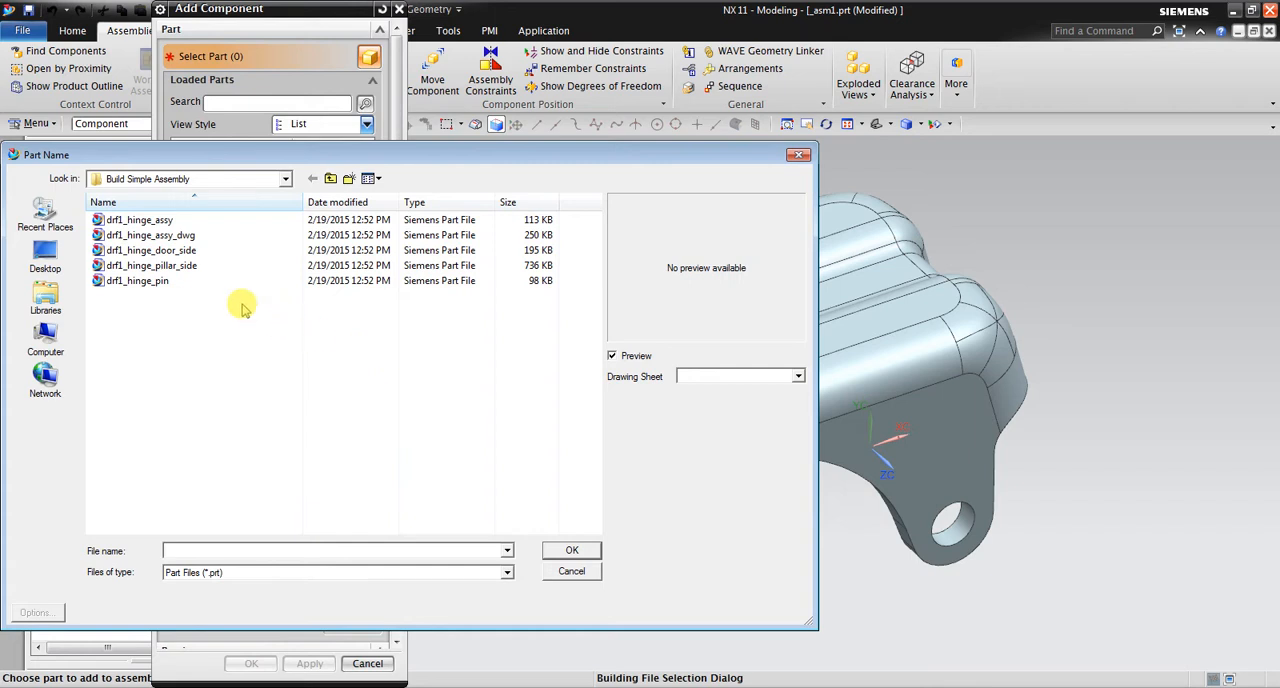
pyautogui.click(280, 265)
pyautogui.click(190, 251)
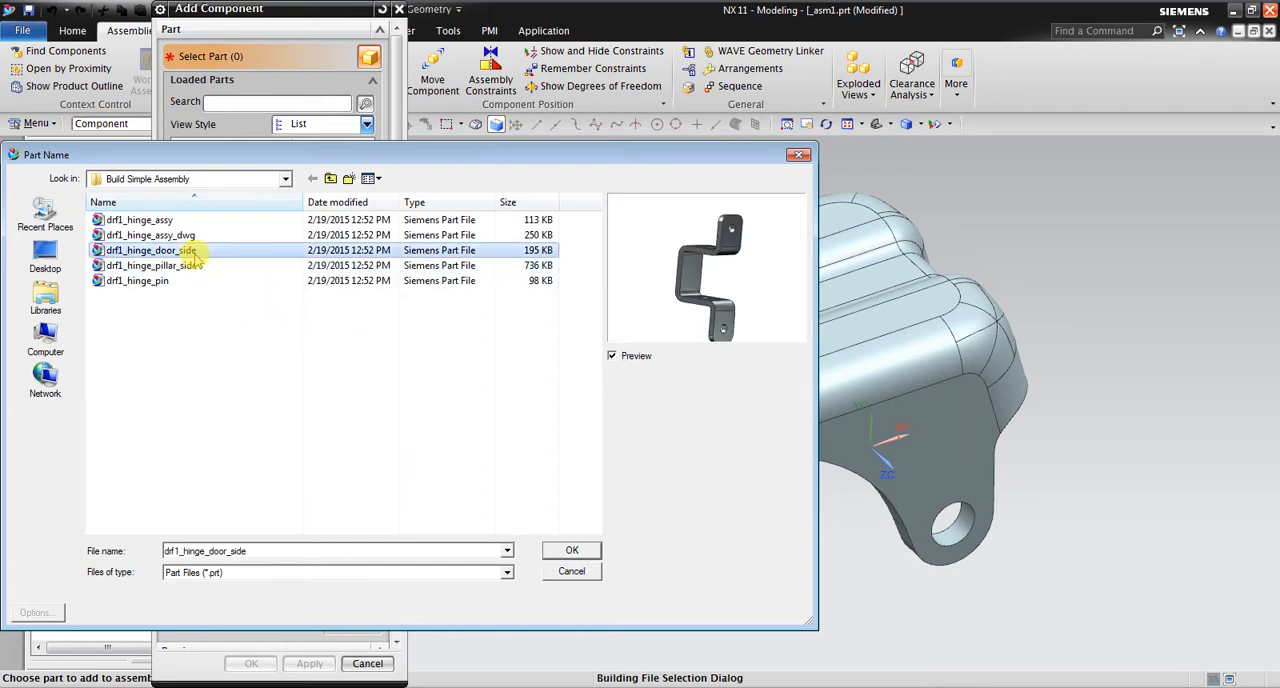
pyautogui.click(552, 555)
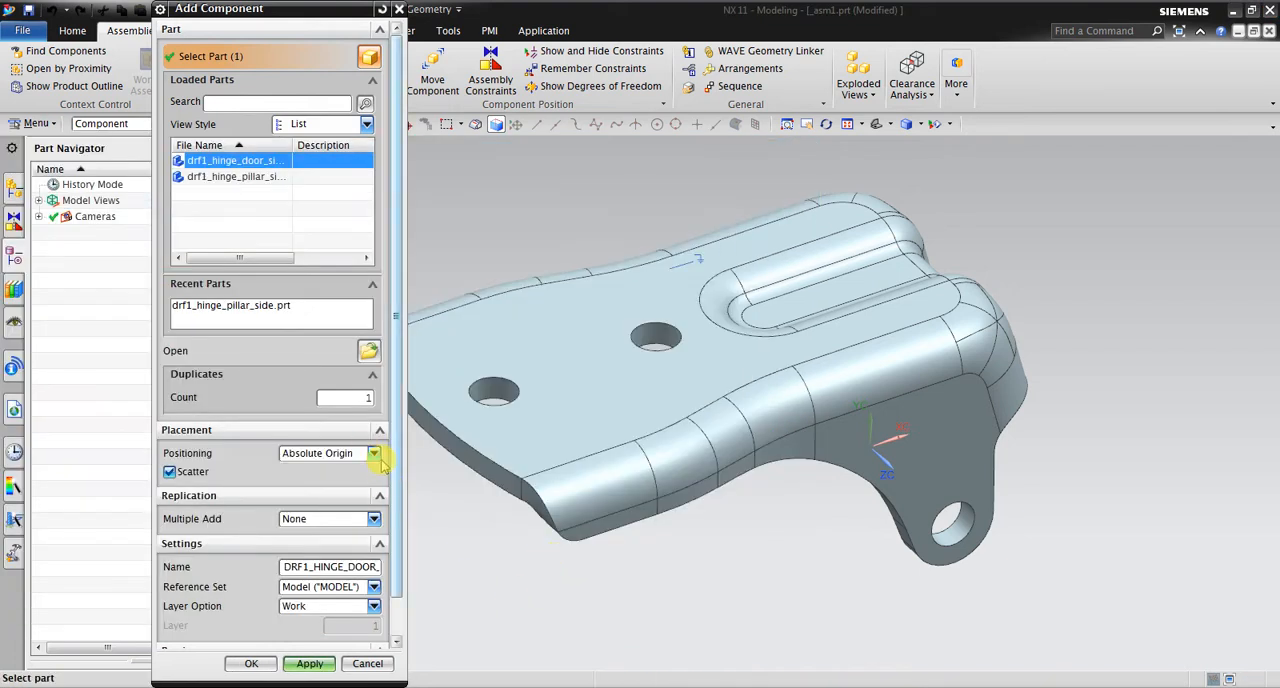
pyautogui.click(376, 455)
pyautogui.click(368, 497)
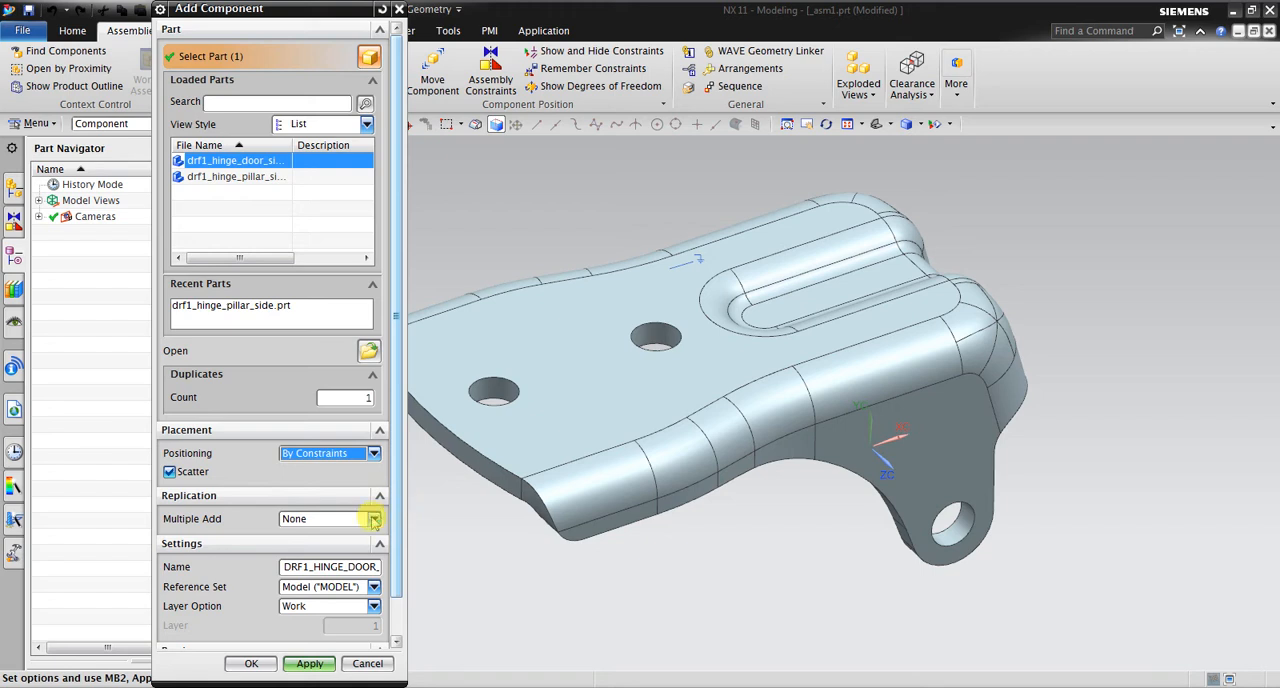
pyautogui.click(251, 663)
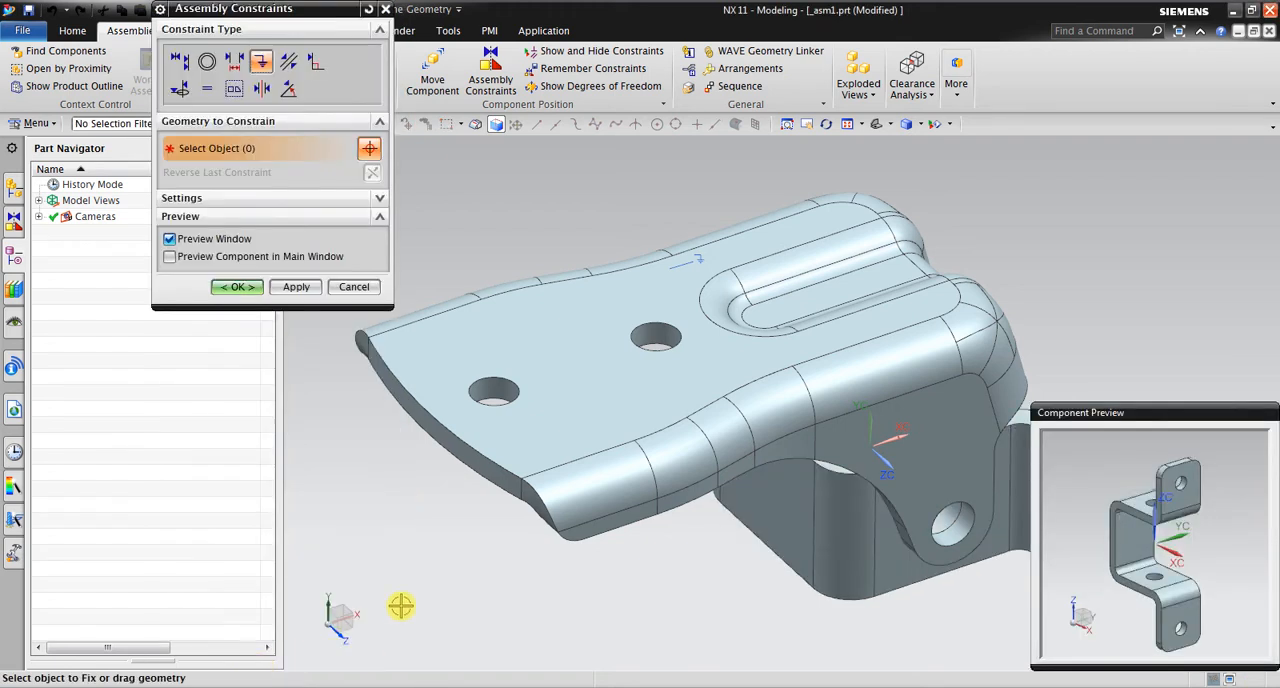
# Try the component preview options for the door-side hinge, leaving Preview Window on and Preview Component in Main Window off
pyautogui.moveTo(706, 517); pyautogui.dragTo(700, 517, button='middle')
pyautogui.scroll(-3, 700, 517)
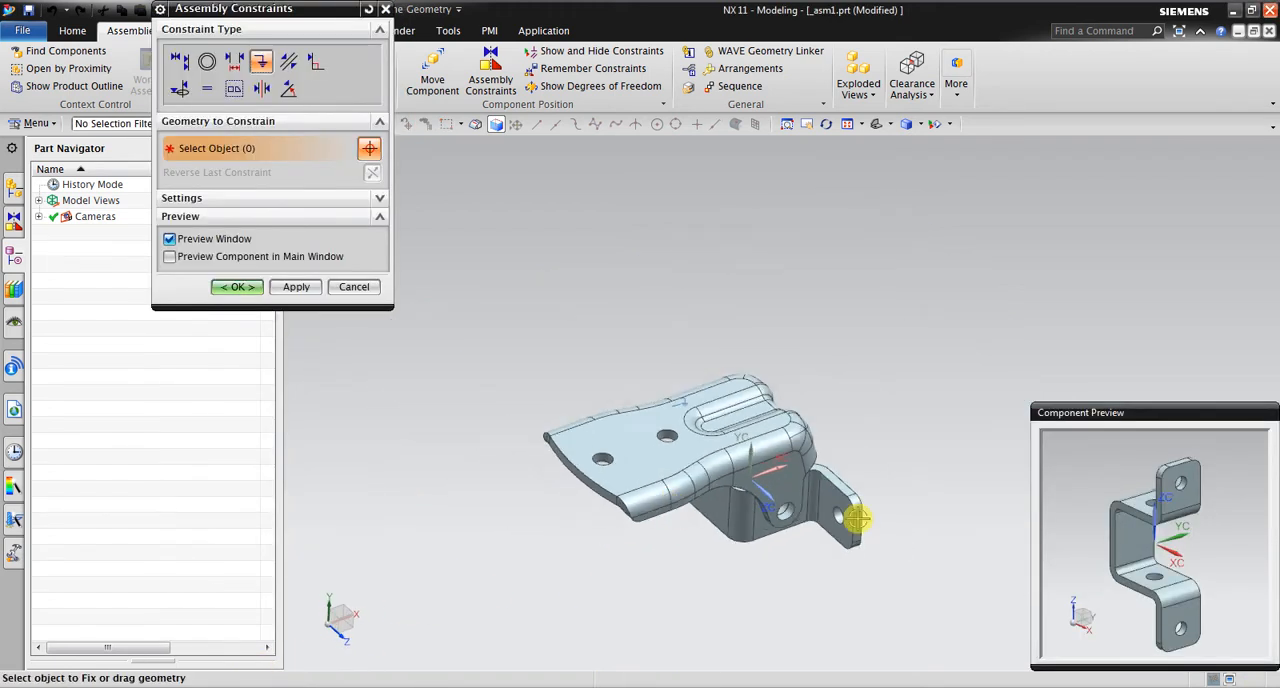
pyautogui.scroll(2, 893, 486)
pyautogui.moveTo(763, 488); pyautogui.dragTo(770, 470, button='middle')
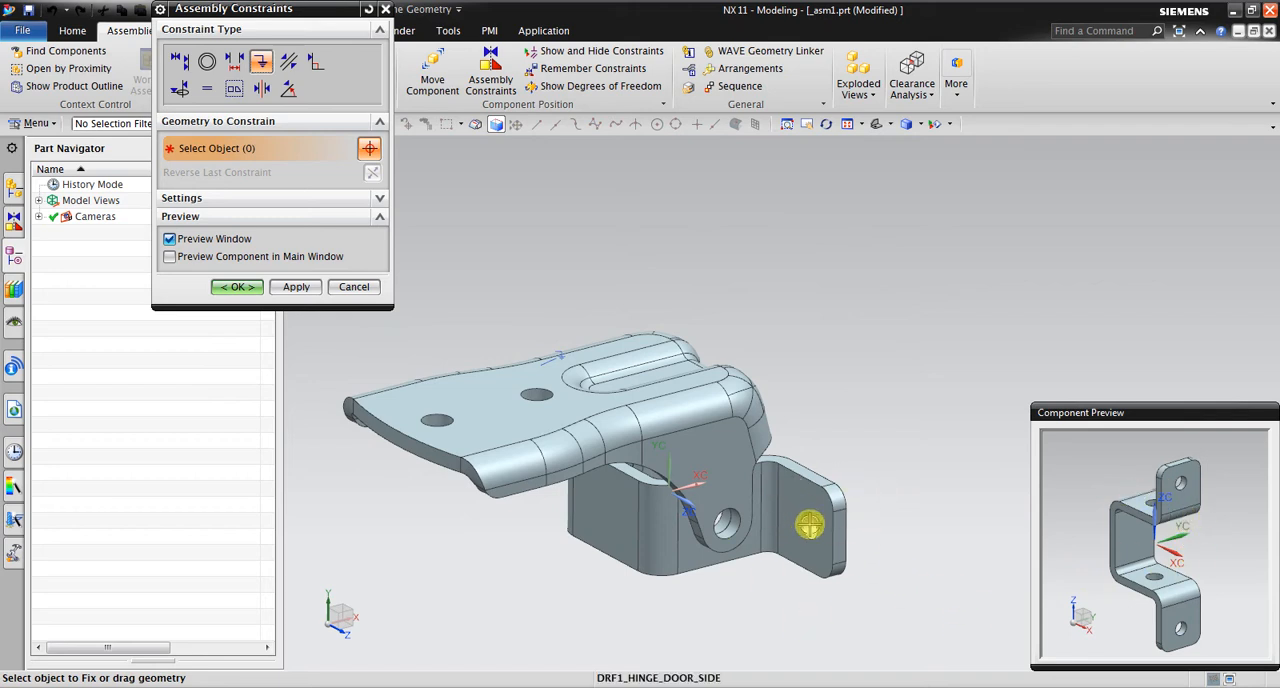
pyautogui.click(170, 239)
pyautogui.click(170, 239)
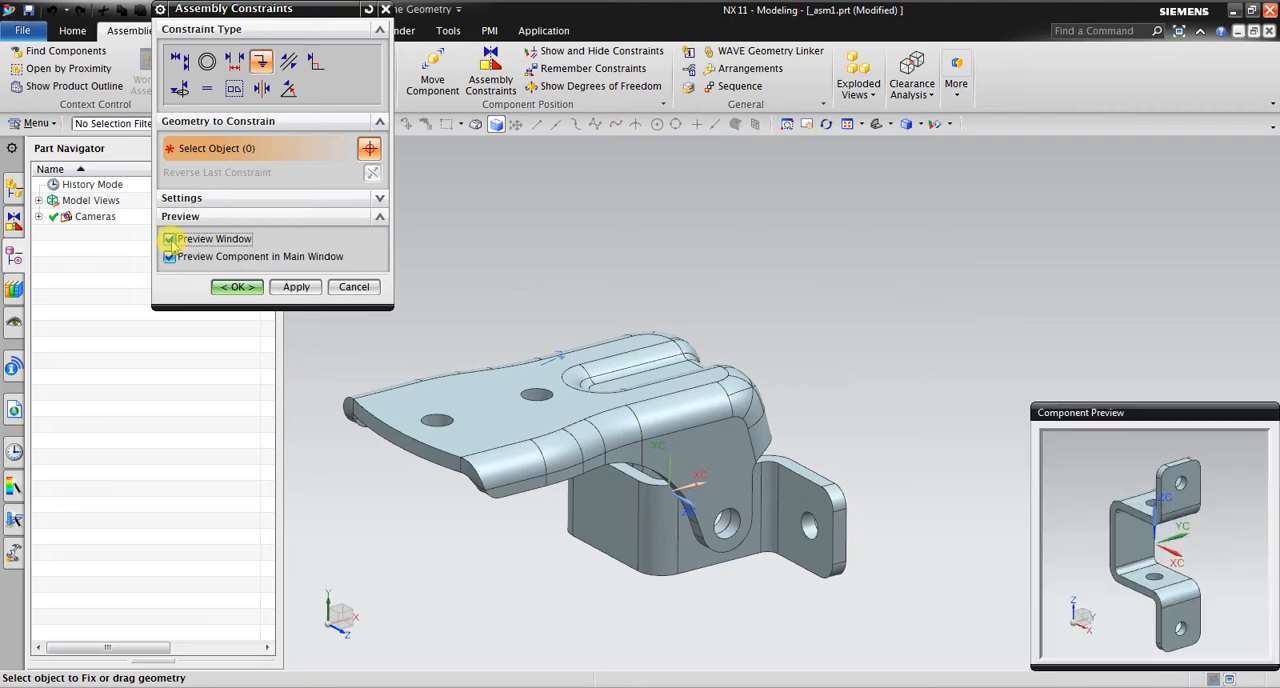
pyautogui.click(170, 257)
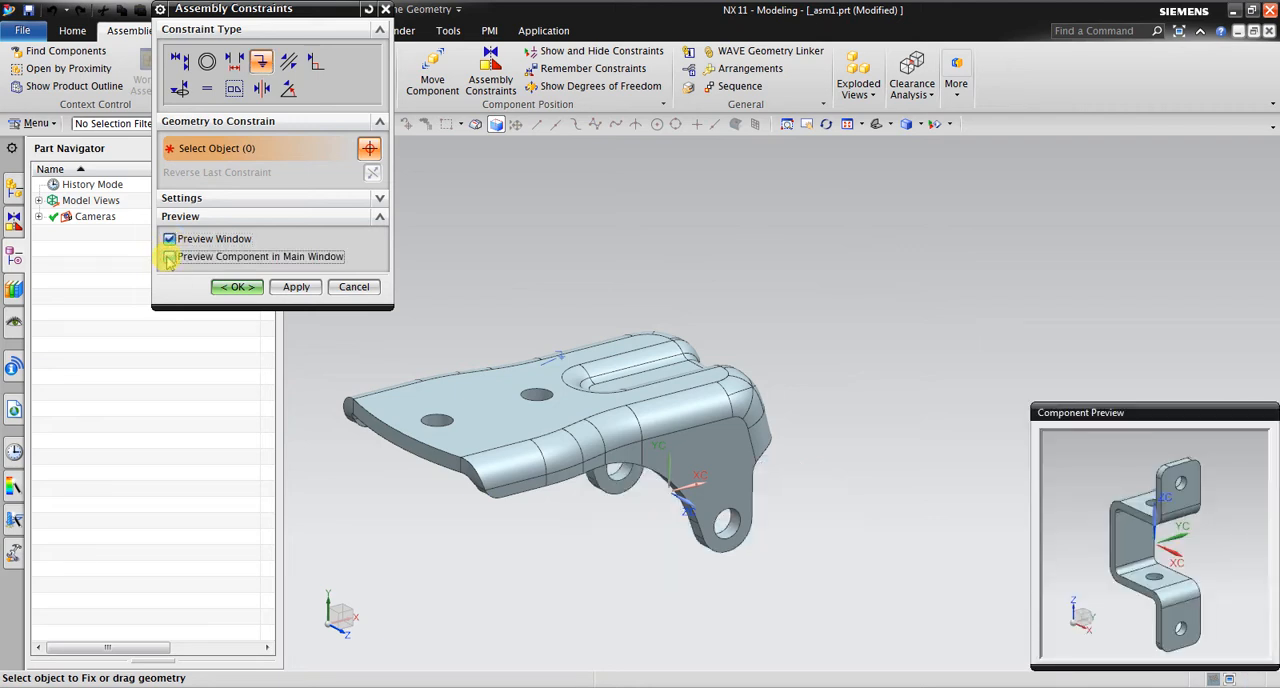
pyautogui.click(170, 257)
pyautogui.click(170, 257)
pyautogui.click(170, 257)
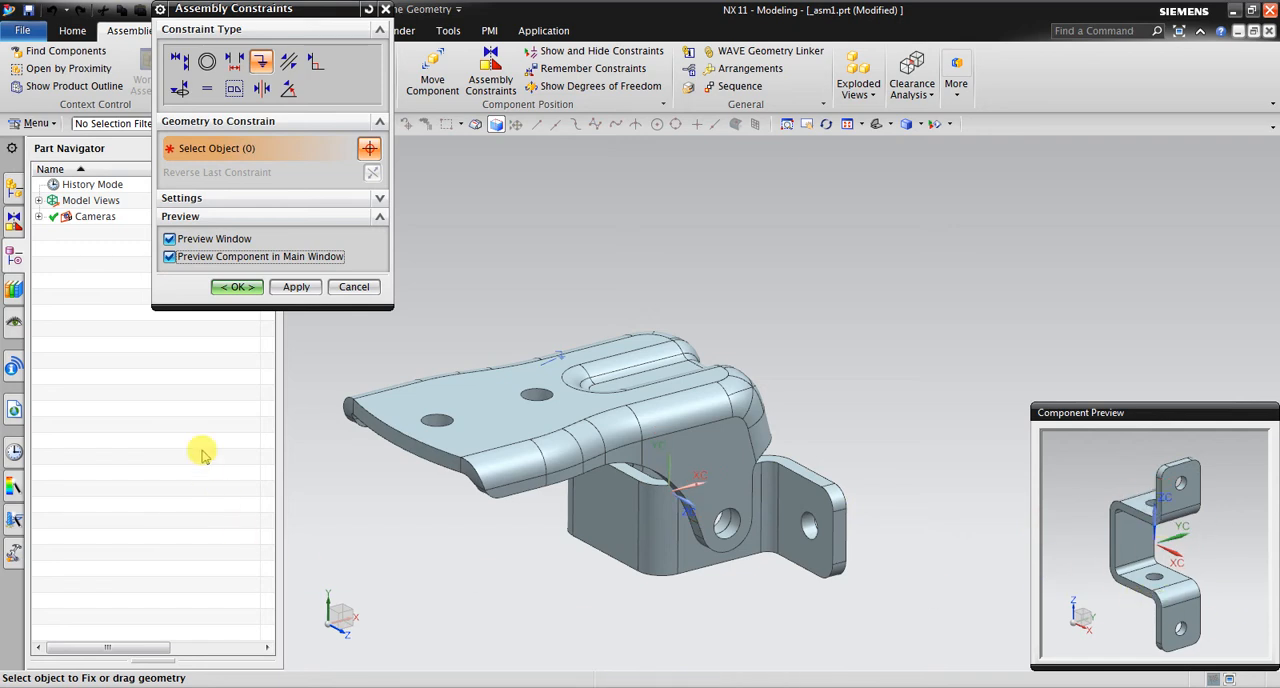
pyautogui.click(170, 257)
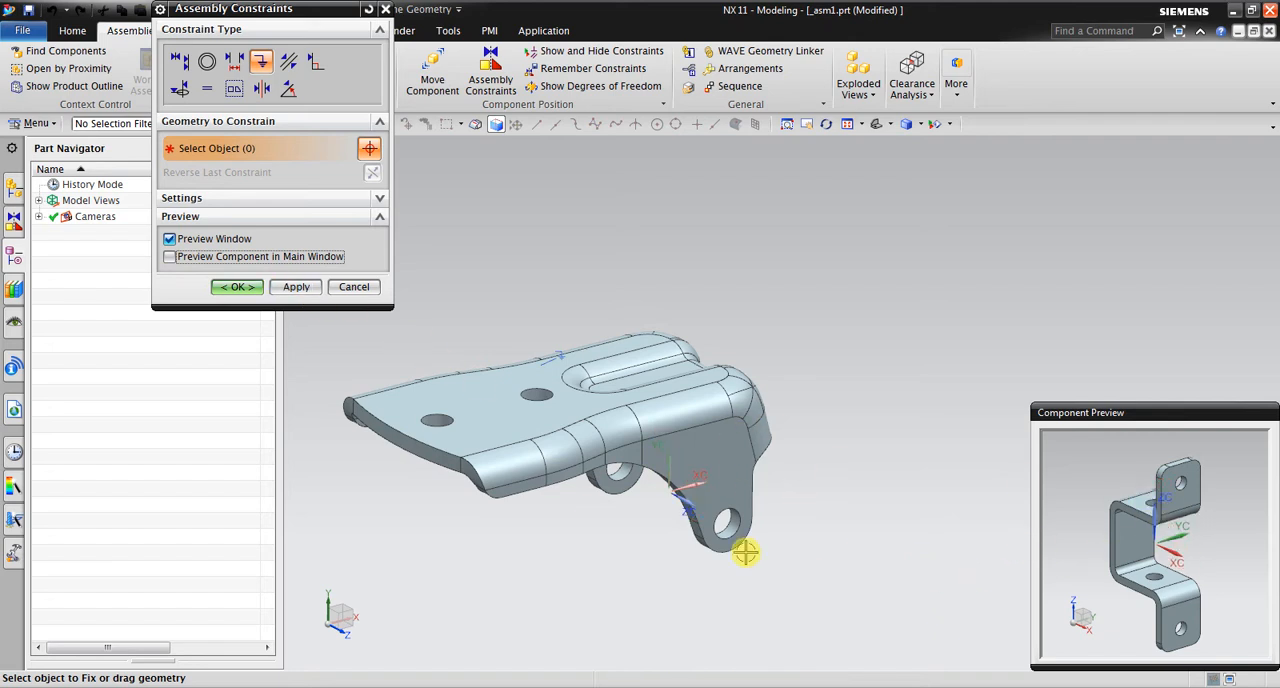
# Toggle the door-side hinge's preview in the main window on and off, leaving it off
pyautogui.click(170, 257)
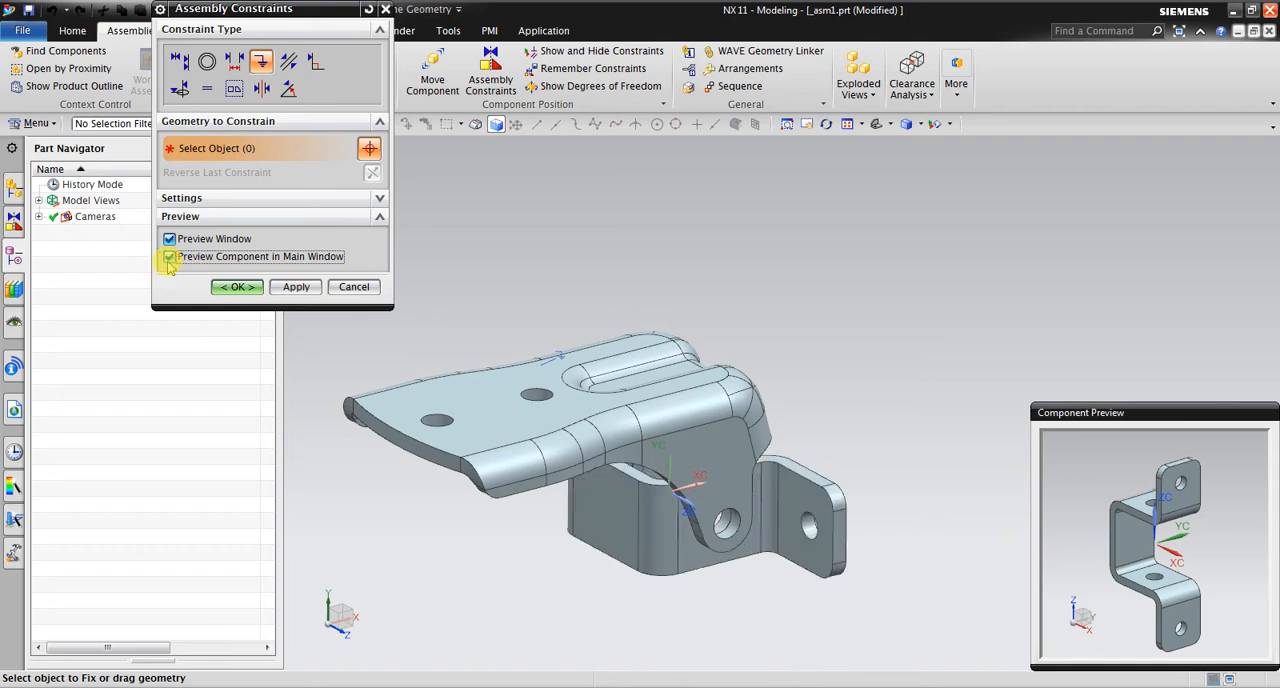
pyautogui.click(170, 257)
pyautogui.click(170, 257)
pyautogui.click(170, 257)
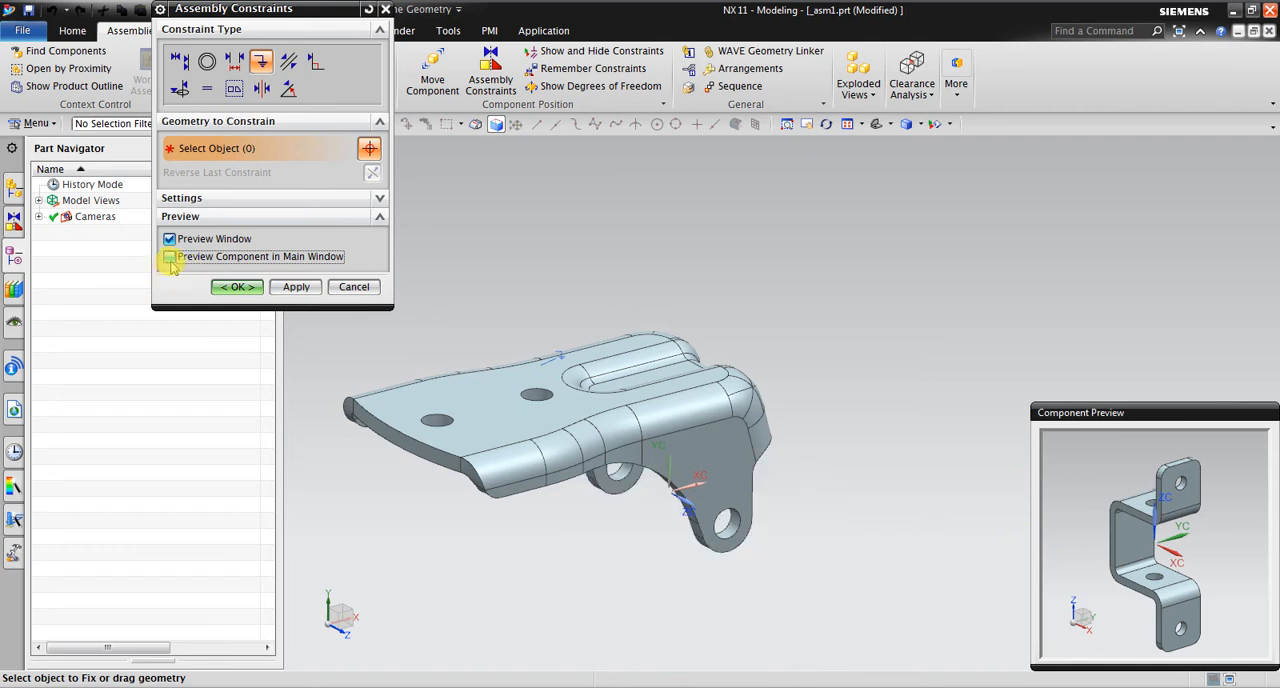
# Align the door-side hinge's hole centerline with the pillar-side hinge's pivot hole centerline using Touch Align with Infer Center/Axis orientation
pyautogui.click(179, 62)
pyautogui.click(306, 147)
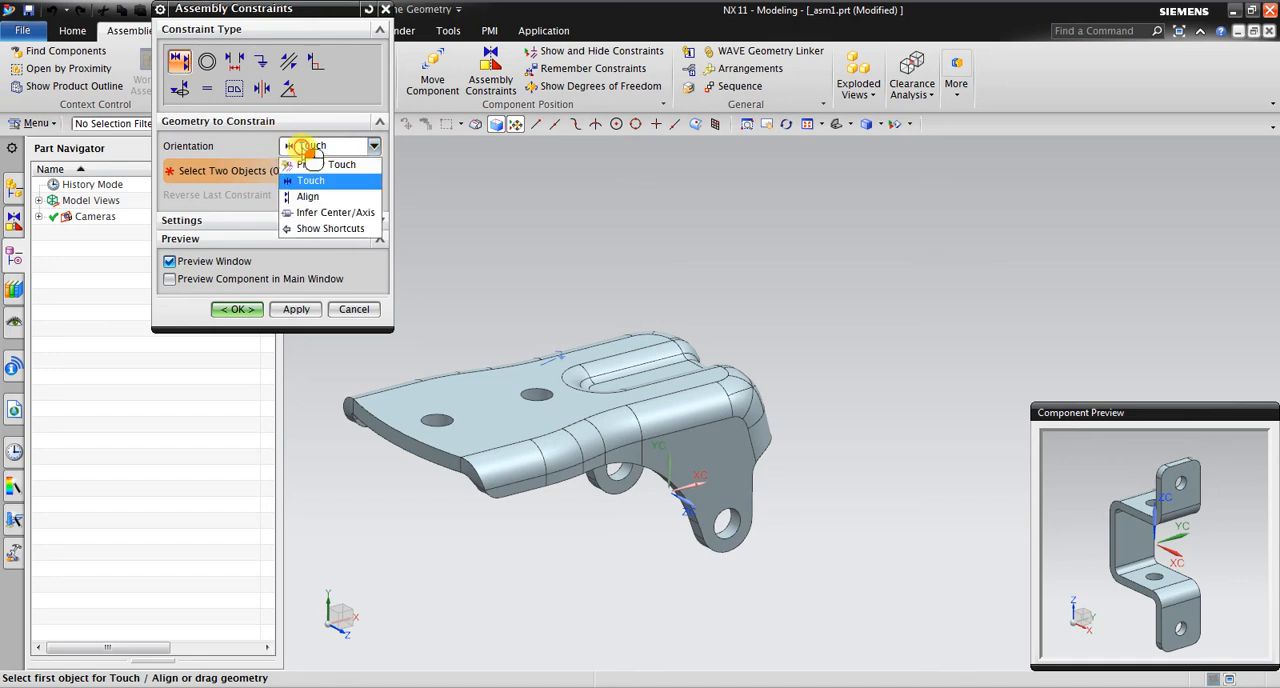
pyautogui.click(310, 212)
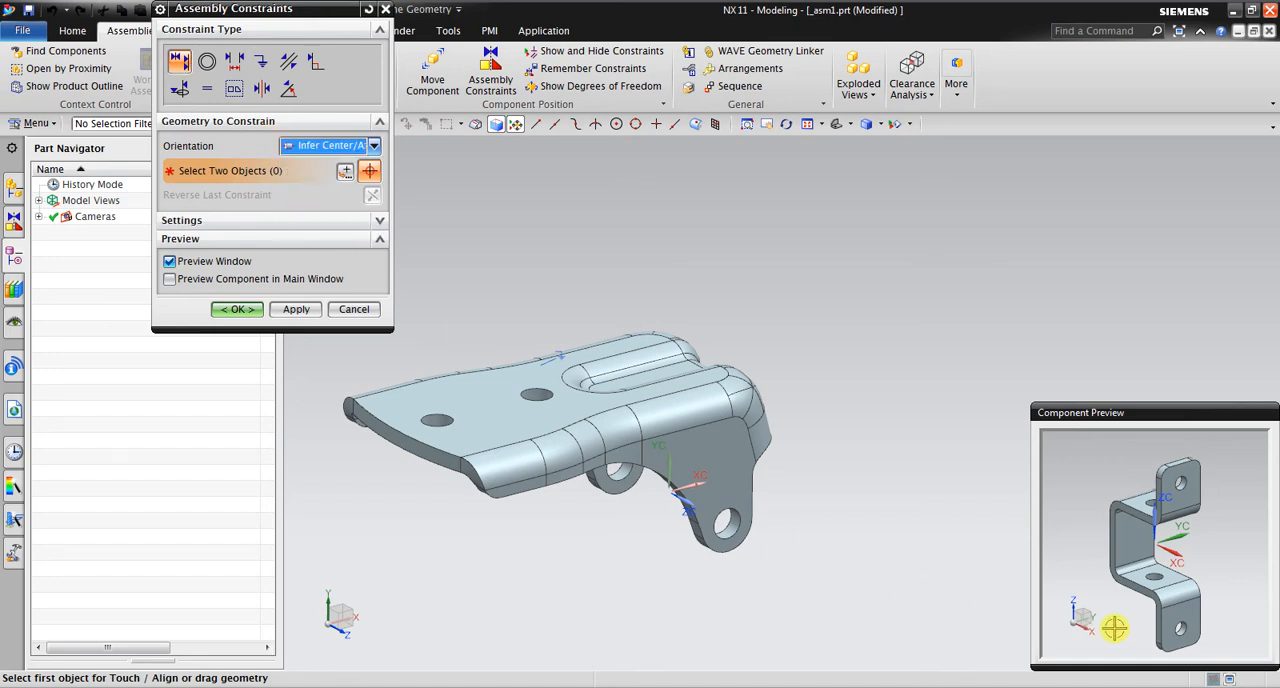
pyautogui.scroll(5, 1168, 622)
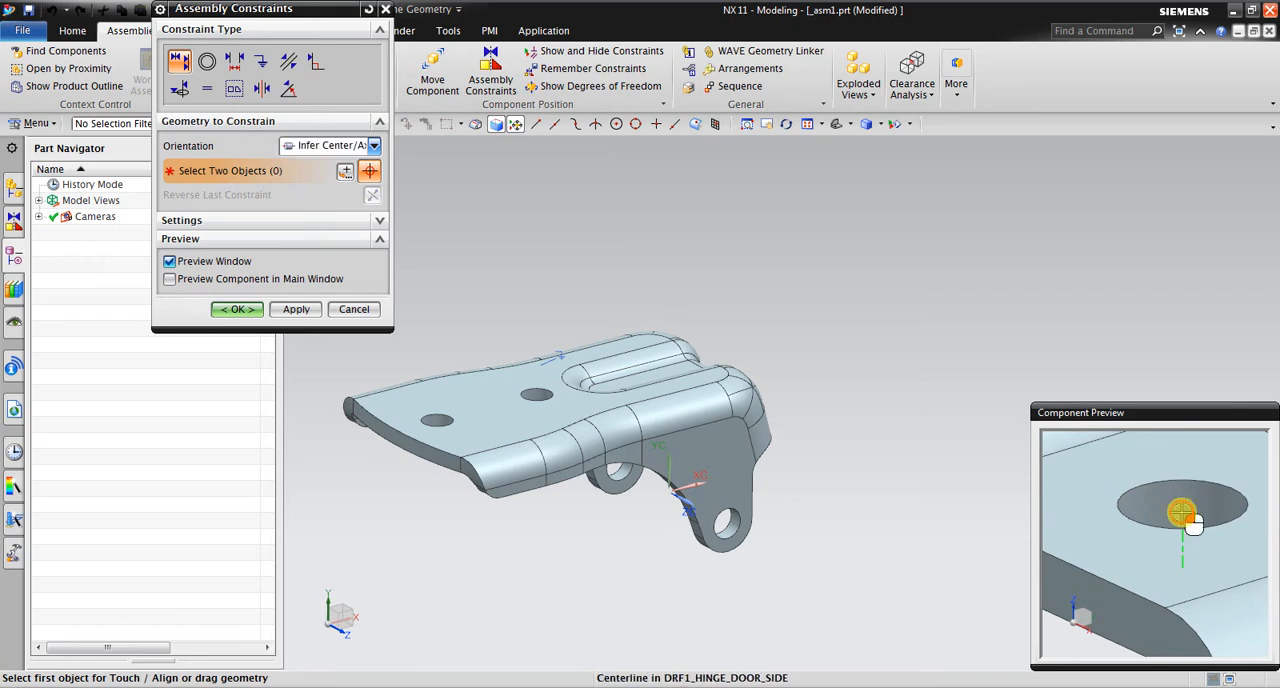
pyautogui.click(1181, 514)
pyautogui.scroll(5, 686, 591)
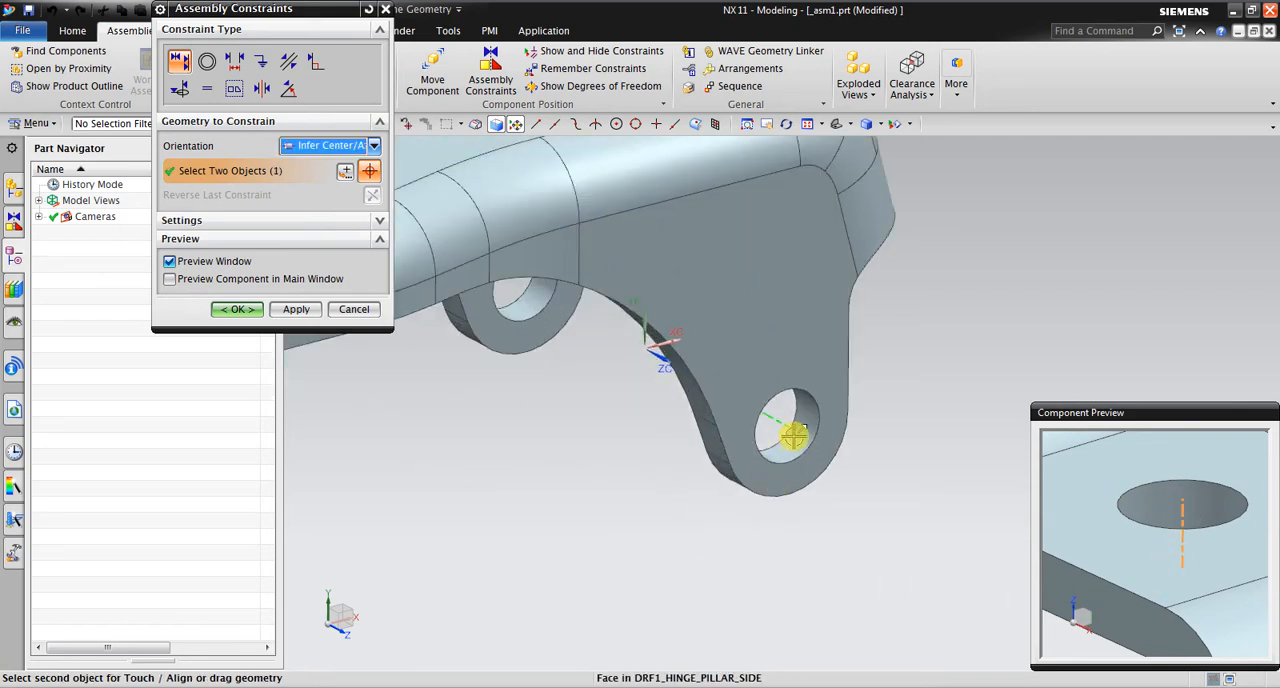
pyautogui.click(780, 421)
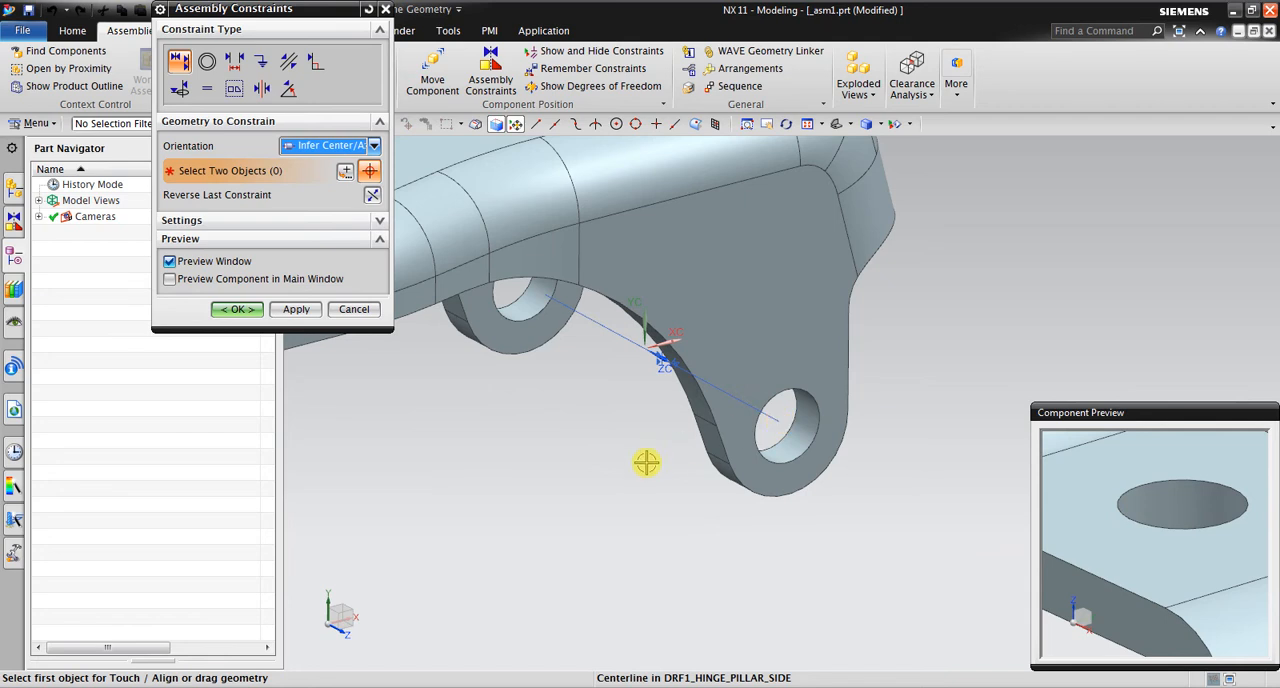
pyautogui.scroll(-5, 646, 462)
pyautogui.click(296, 309)
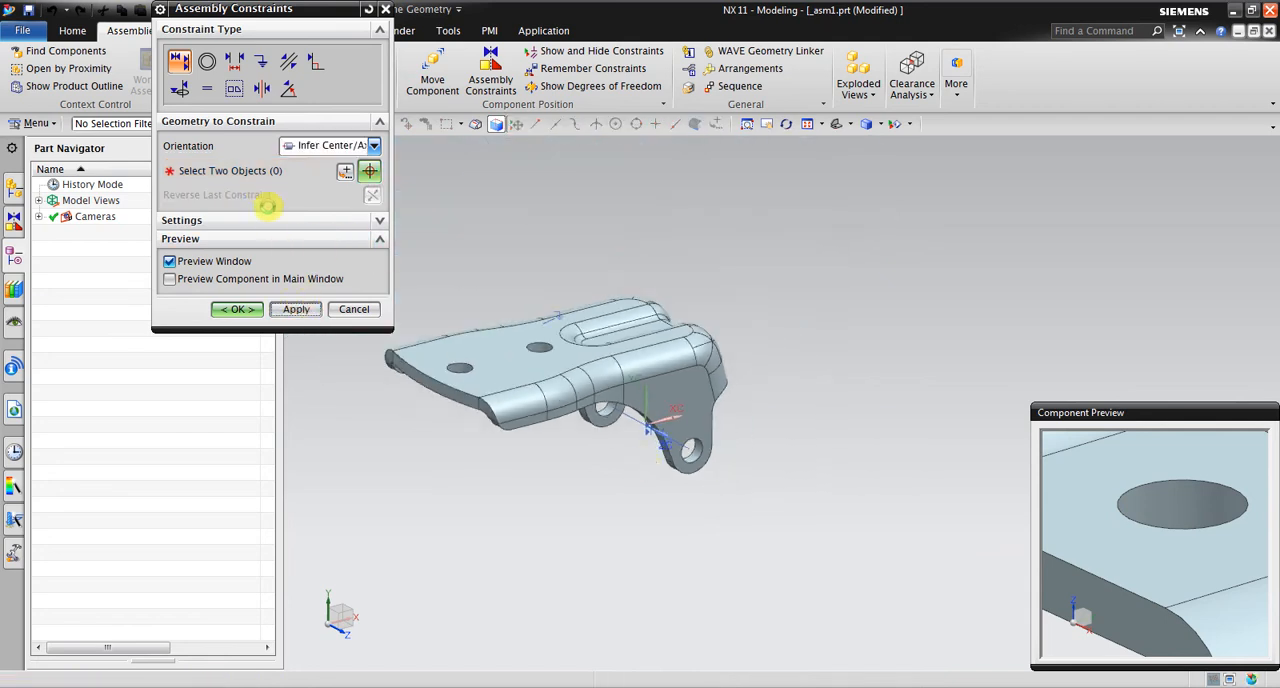
# Add a Touch constraint between the door-side face around the hole and the pillar-side ear's face, and finish placing the component
pyautogui.click(338, 146)
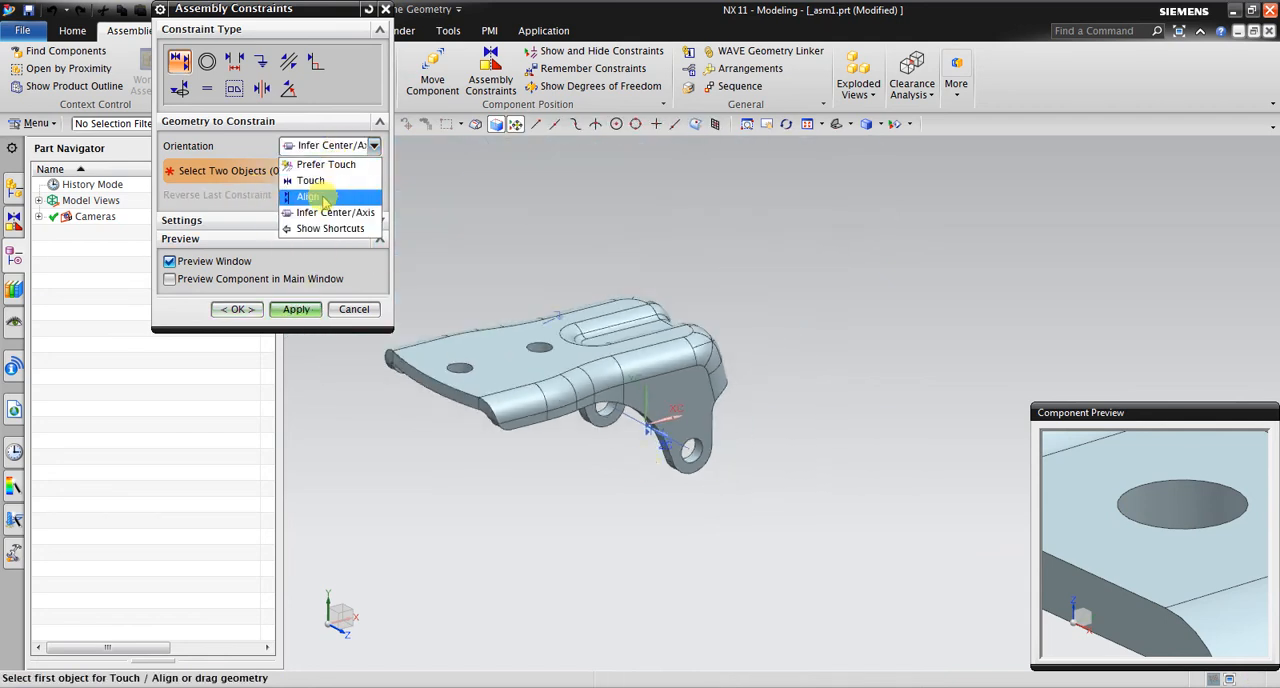
pyautogui.click(312, 181)
pyautogui.scroll(-4, 1150, 560)
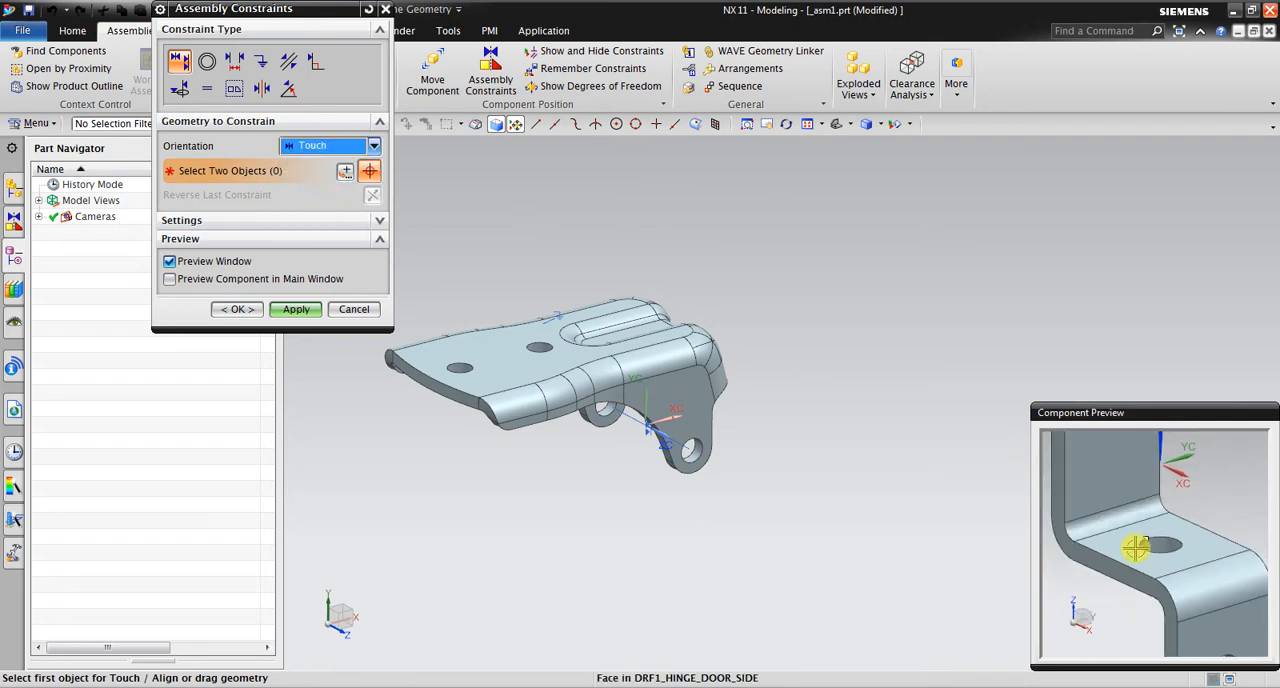
pyautogui.scroll(-3, 1146, 600)
pyautogui.moveTo(1160, 603); pyautogui.dragTo(1192, 541, button='middle')
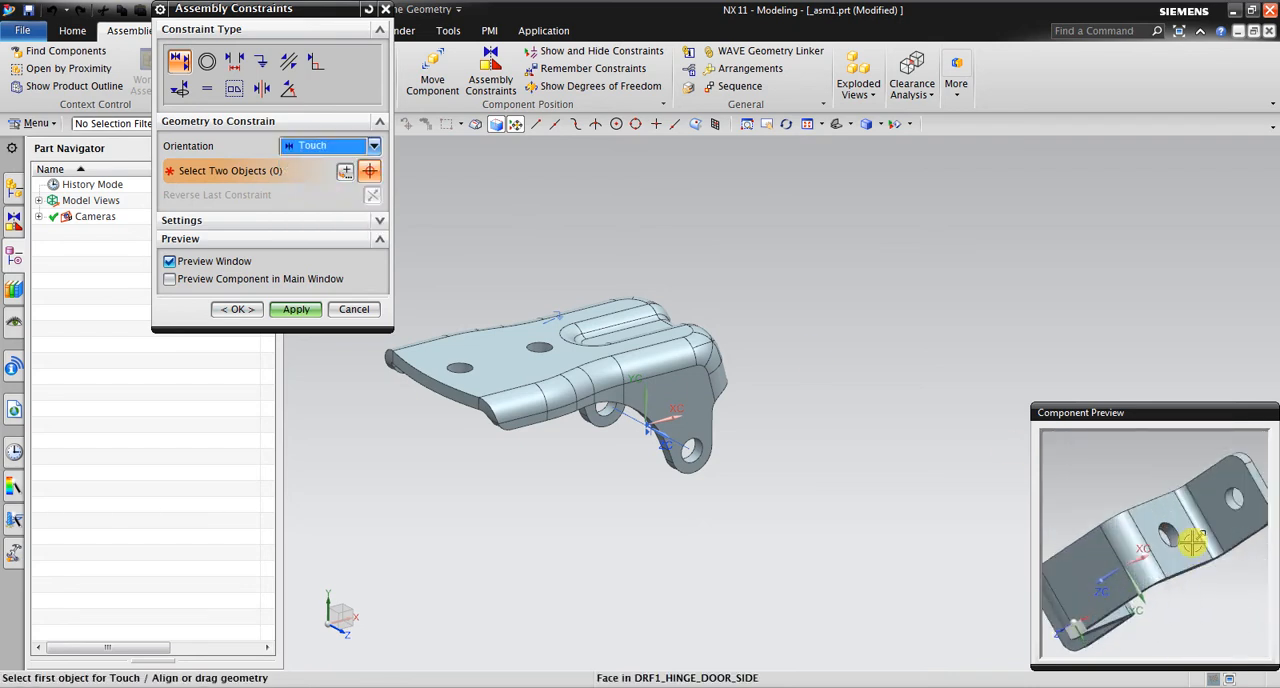
pyautogui.scroll(2, 1192, 541)
pyautogui.click(1140, 480)
pyautogui.moveTo(704, 543); pyautogui.dragTo(557, 542, button='middle')
pyautogui.scroll(3, 600, 430)
pyautogui.click(667, 324)
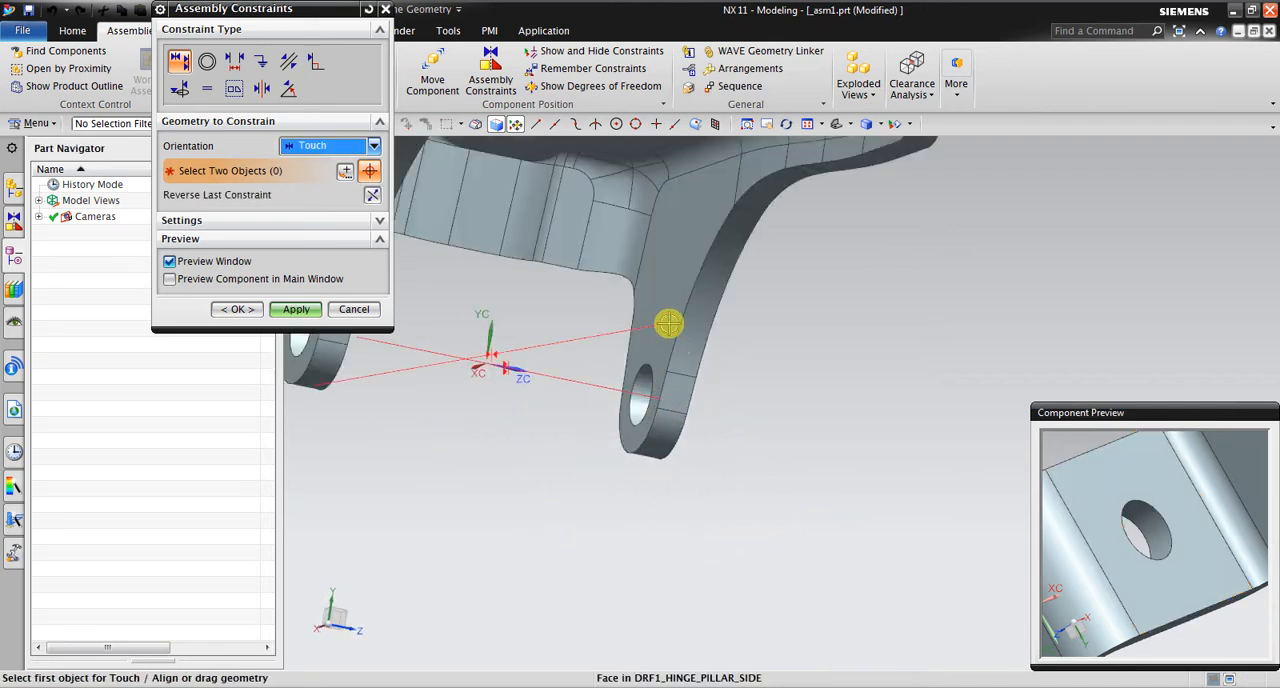
pyautogui.click(237, 310)
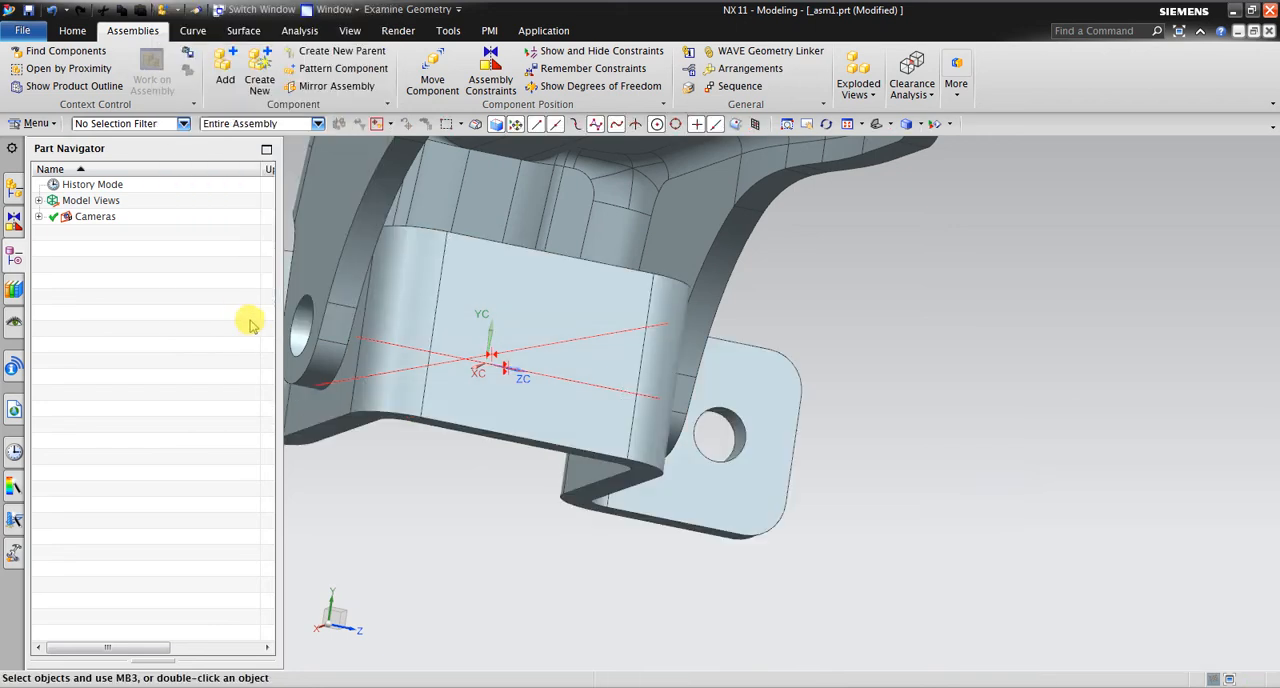
# Delete the Touch constraint between the two hinges and highlight the geometry of the remaining Align constraint
pyautogui.moveTo(789, 423); pyautogui.dragTo(605, 438, button='middle')
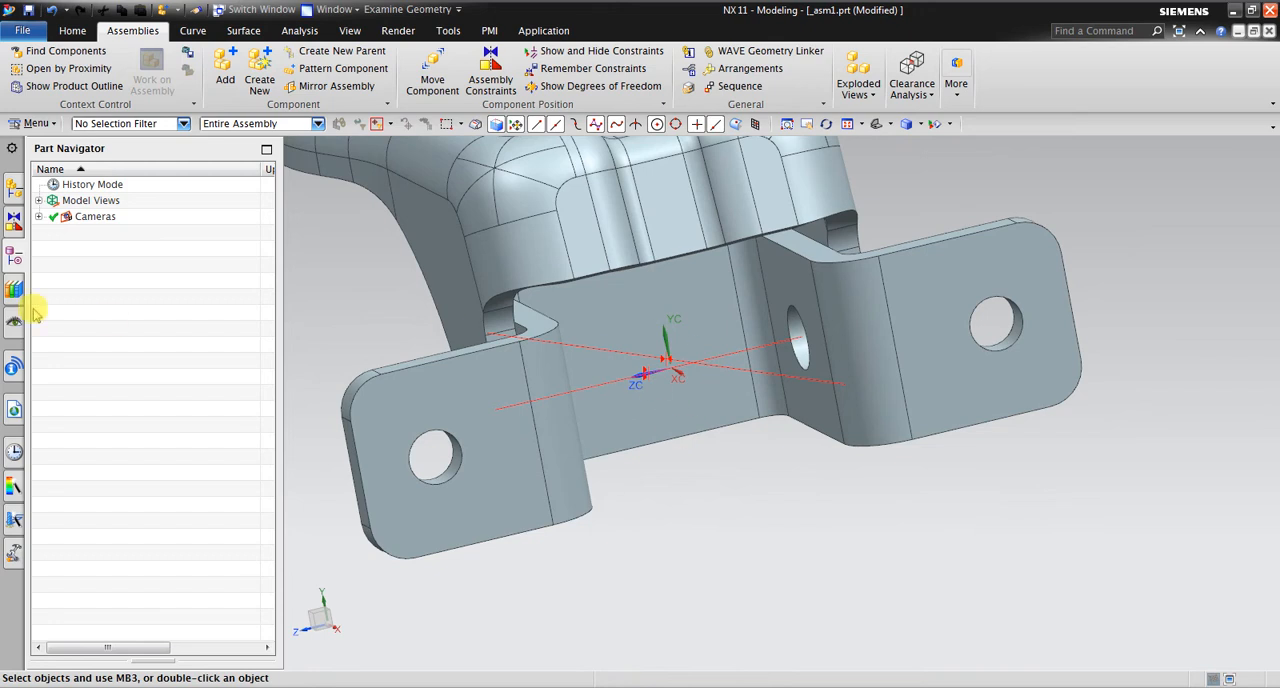
pyautogui.click(13, 220)
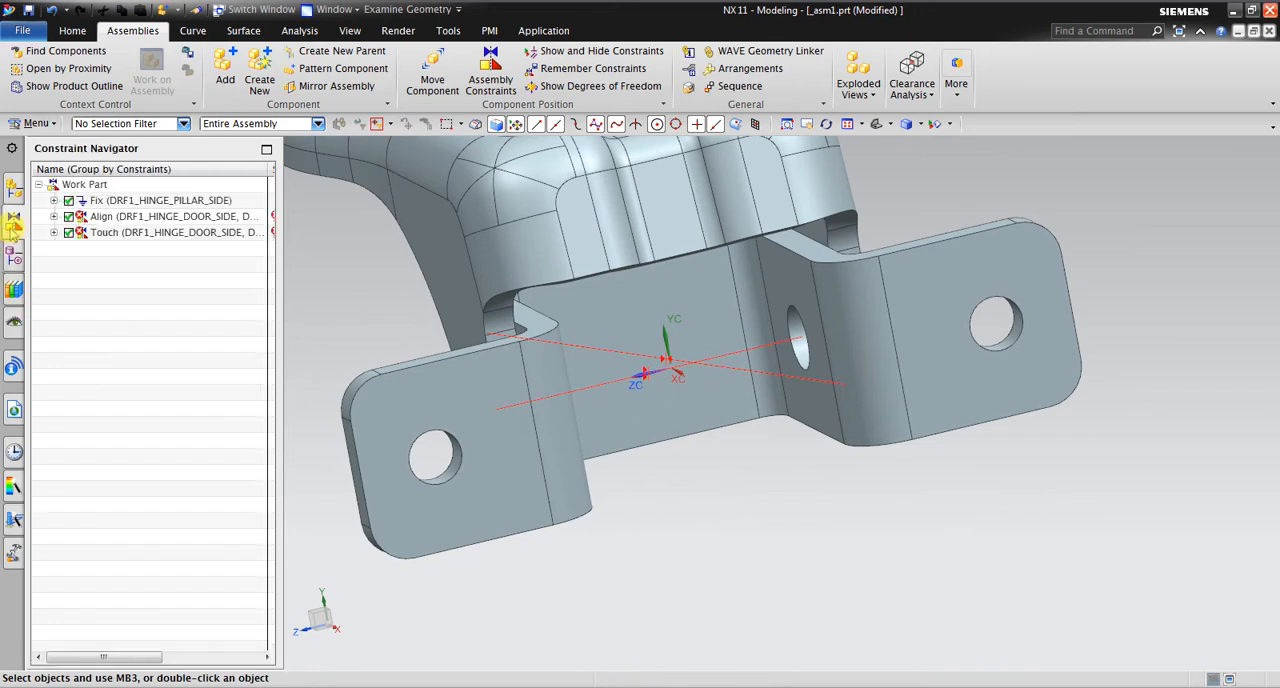
pyautogui.click(110, 233)
pyautogui.rightClick(110, 233)
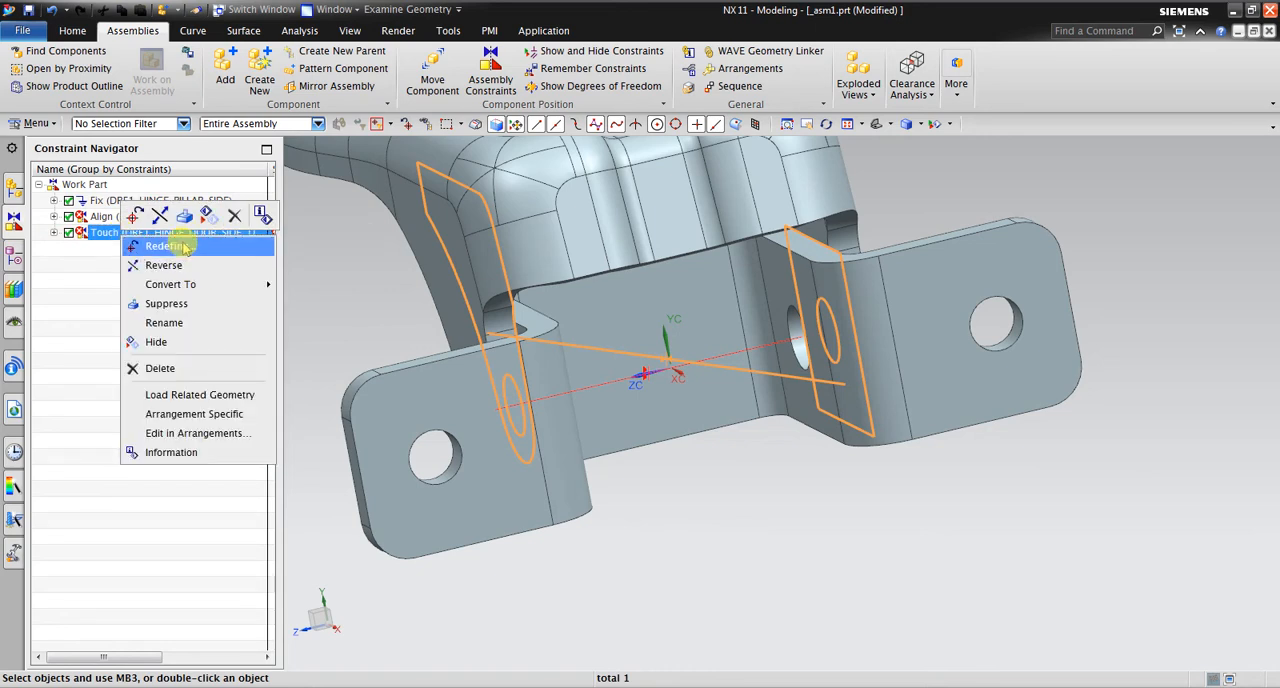
pyautogui.click(233, 217)
pyautogui.moveTo(604, 476); pyautogui.dragTo(648, 462, button='middle')
pyautogui.click(105, 216)
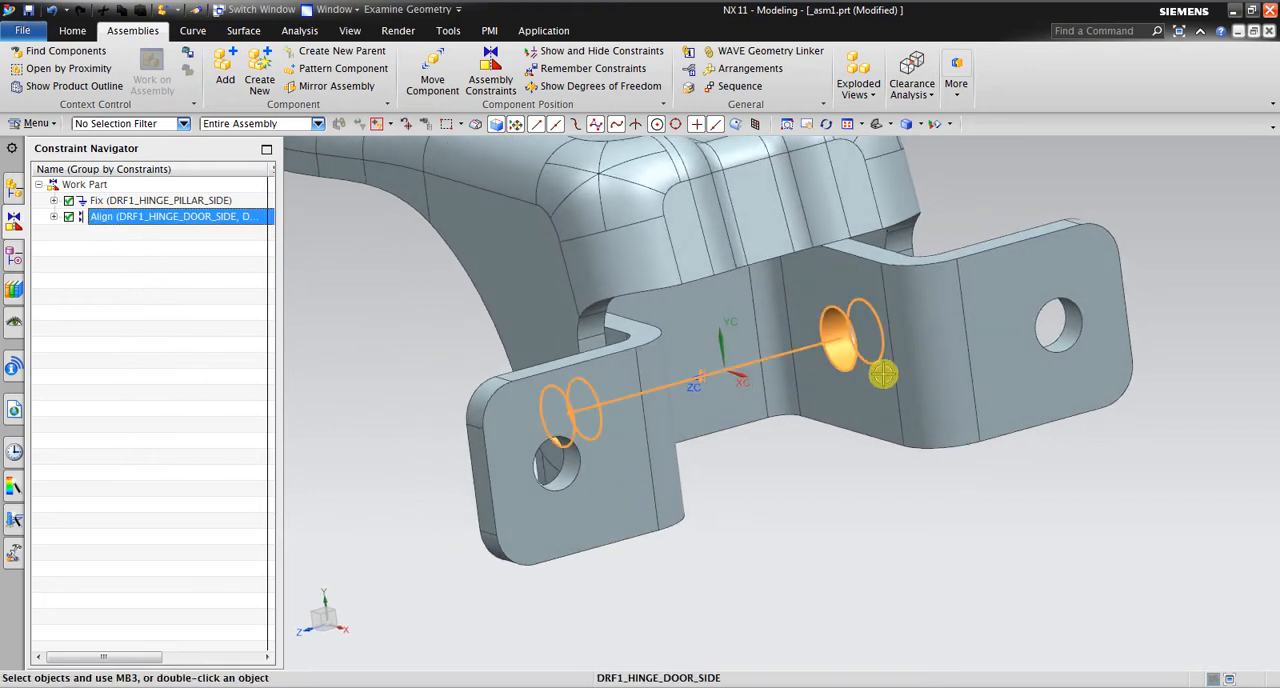
pyautogui.scroll(-3, 869, 418)
pyautogui.moveTo(926, 431); pyautogui.dragTo(860, 380, button='middle')
pyautogui.scroll(5, 846, 349)
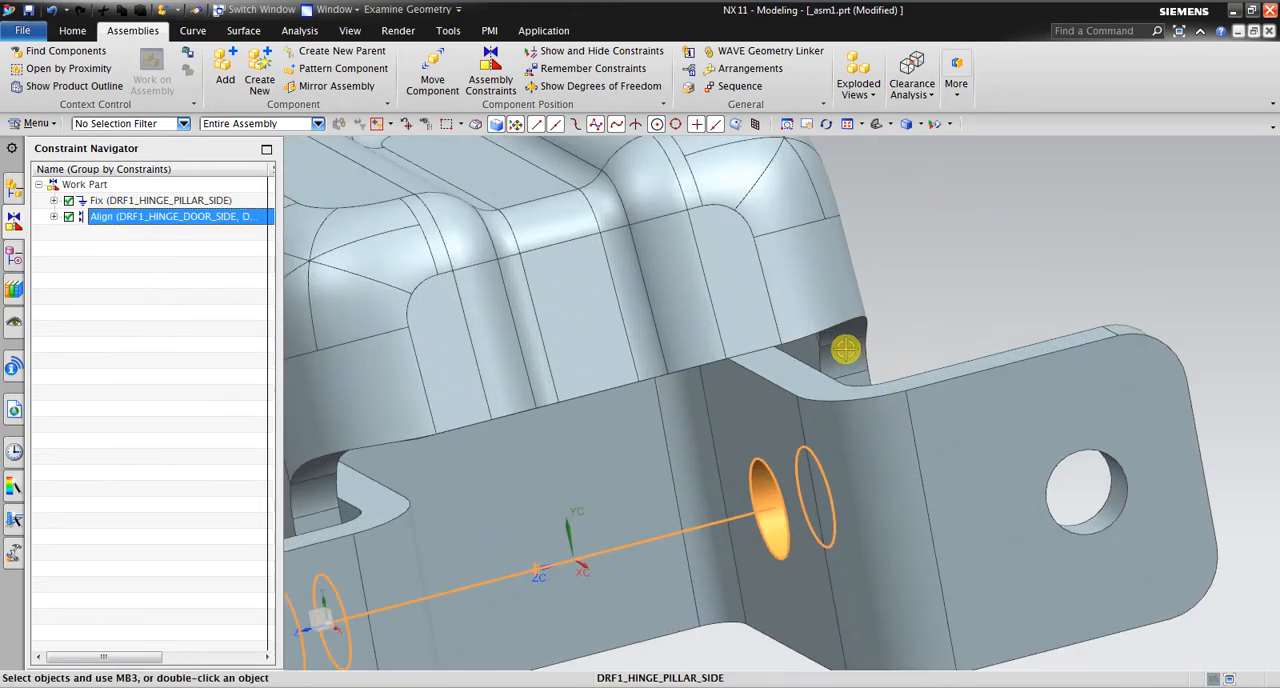
# Add a new Touch constraint between the door-side hinge's outer face around the hole and the pillar-side ear's inner face
pyautogui.click(490, 78)
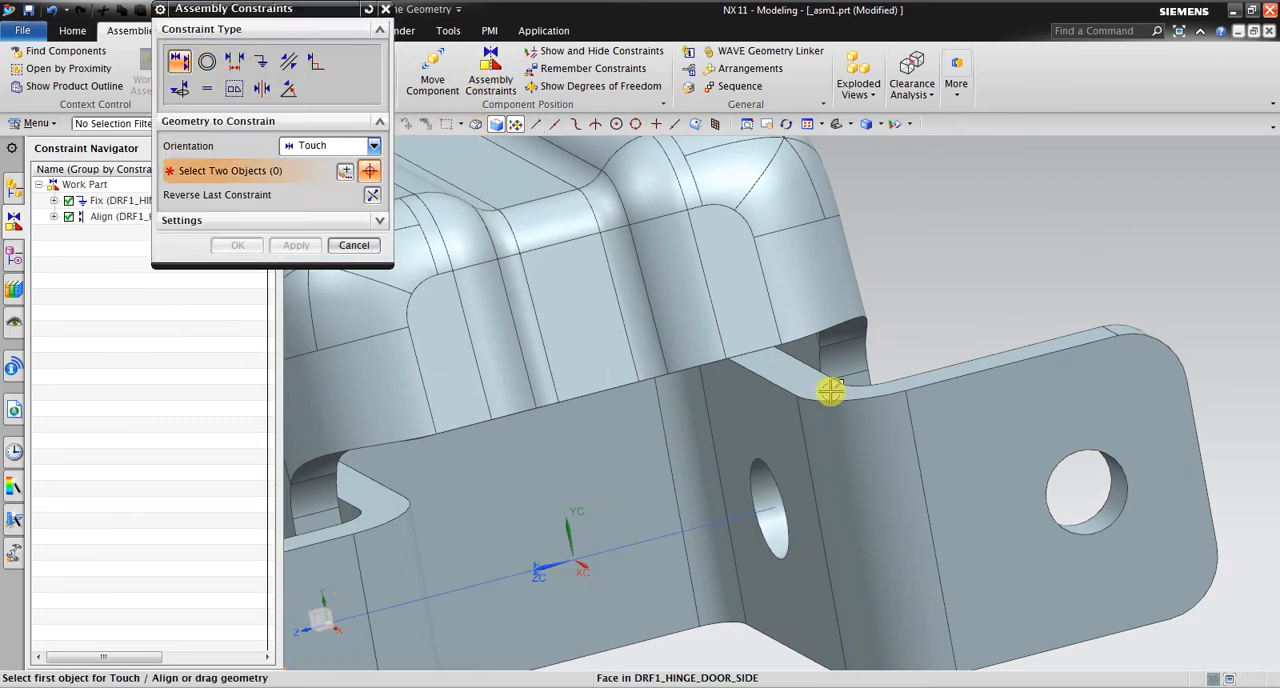
pyautogui.moveTo(829, 388)
pyautogui.mouseDown(button='middle')
pyautogui.moveTo(774, 348)
pyautogui.moveTo(837, 394)
pyautogui.mouseUp(button='middle')
pyautogui.scroll(4, 592, 362)
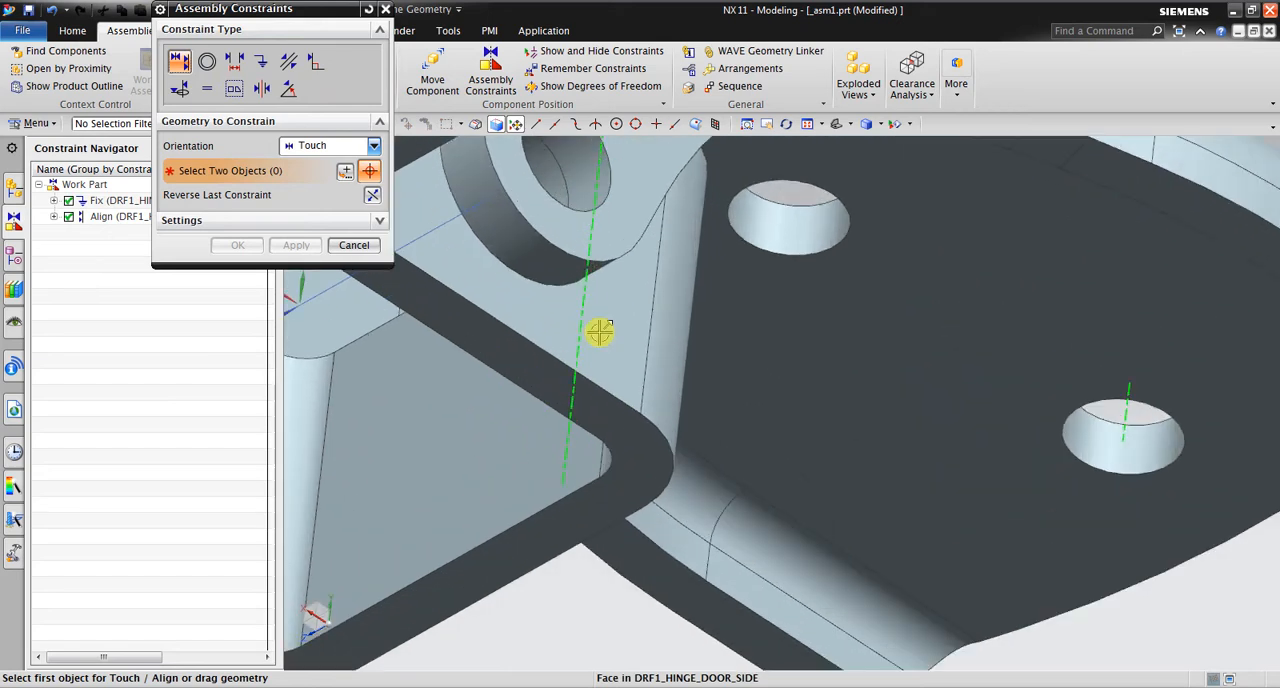
pyautogui.click(615, 346)
pyautogui.scroll(-6, 860, 468)
pyautogui.moveTo(860, 468); pyautogui.dragTo(666, 274, button='middle')
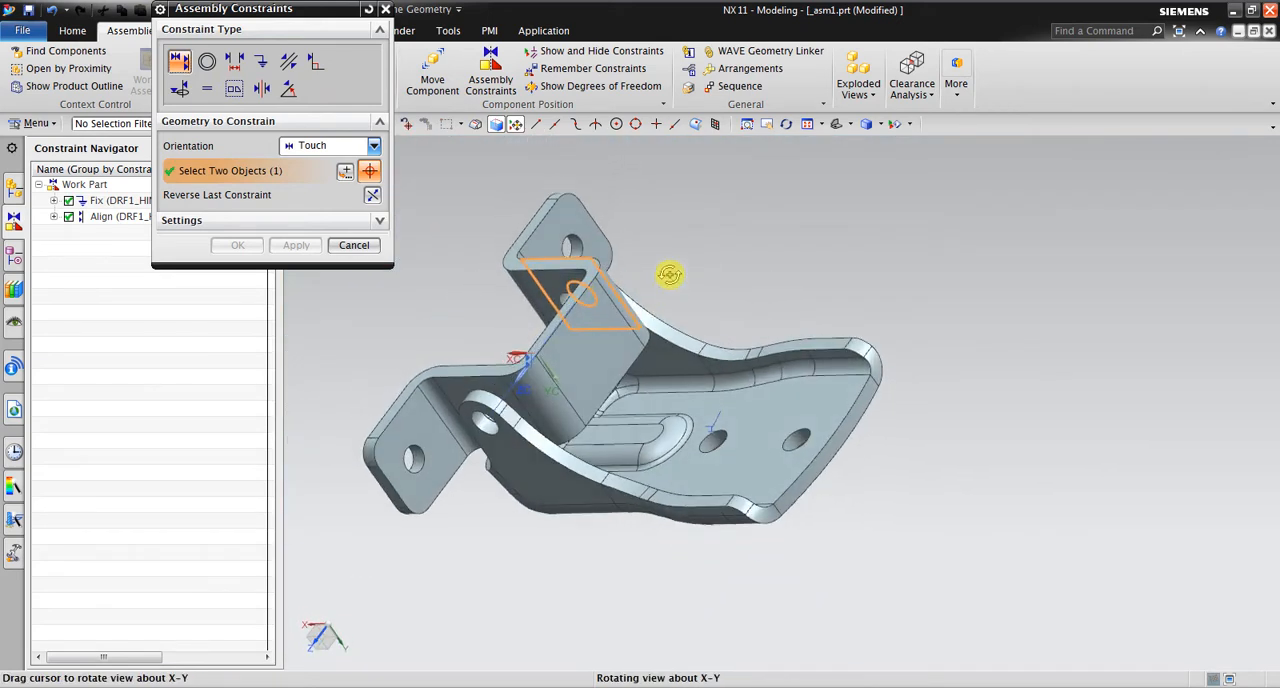
pyautogui.scroll(4, 660, 346)
pyautogui.click(653, 330)
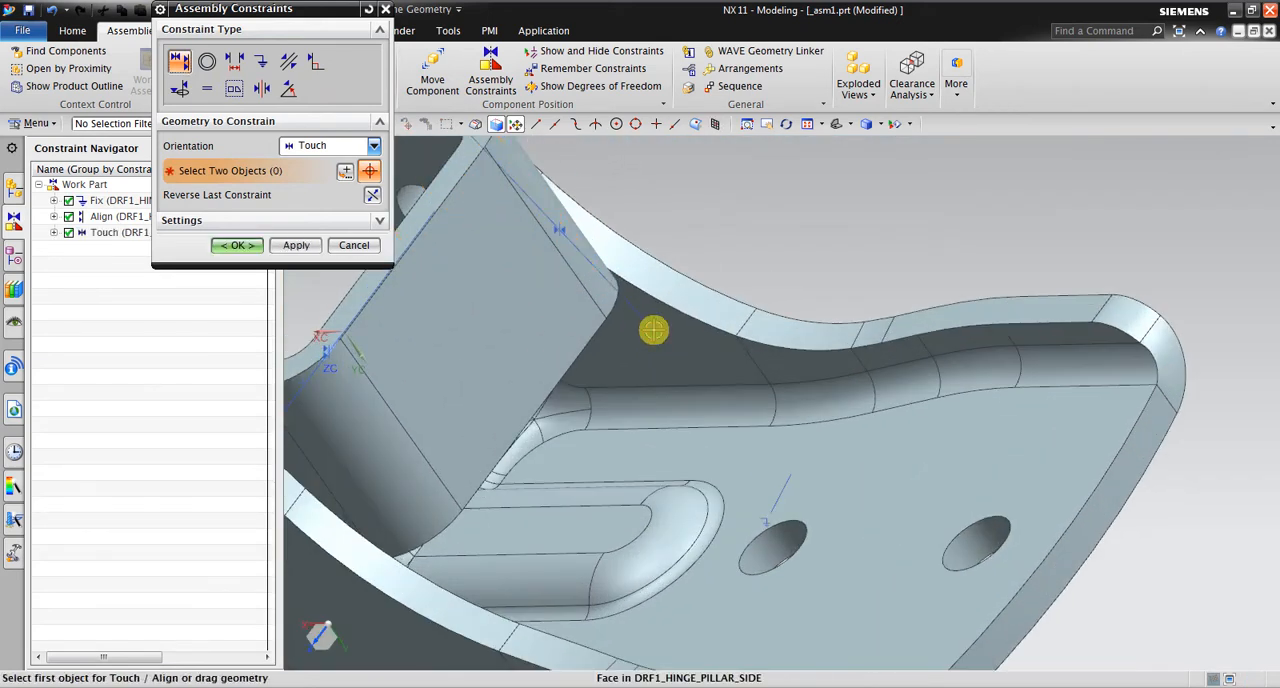
pyautogui.click(255, 247)
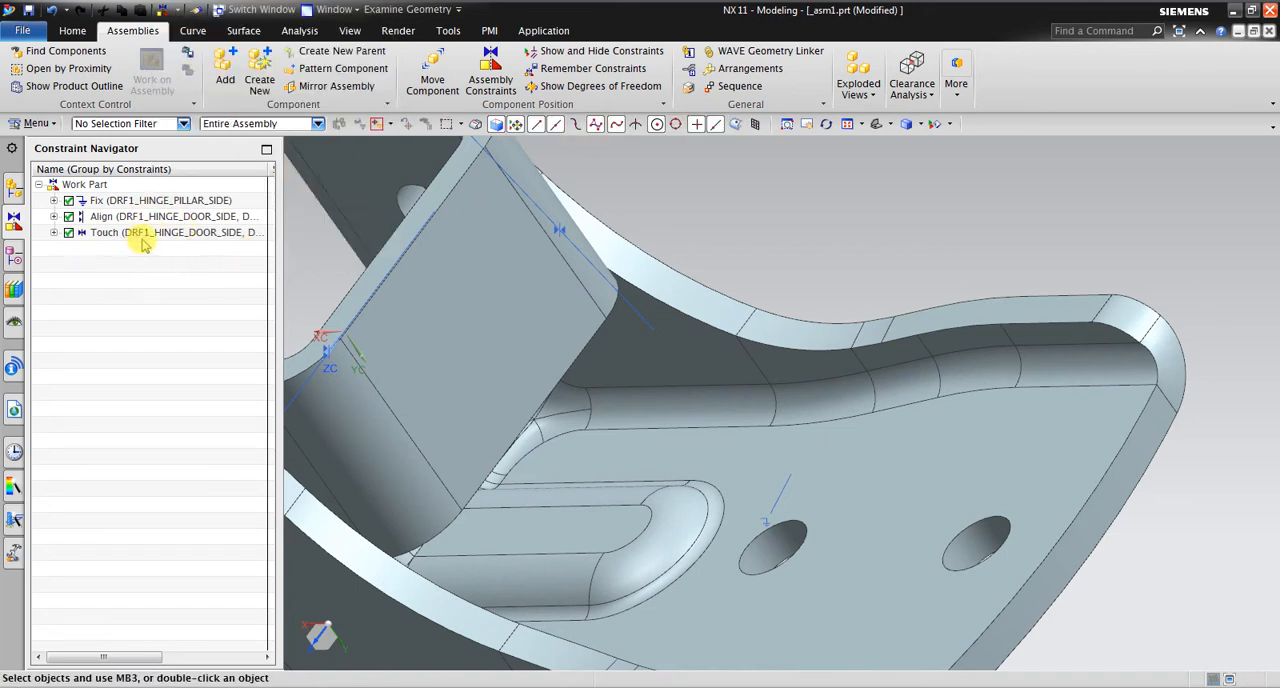
# Align the pillar-side ear's hole centerline with the door-side hinge's hole centerline using an Infer Center/Axis constraint
pyautogui.scroll(-5, 632, 341)
pyautogui.moveTo(660, 277); pyautogui.dragTo(786, 433, button='middle')
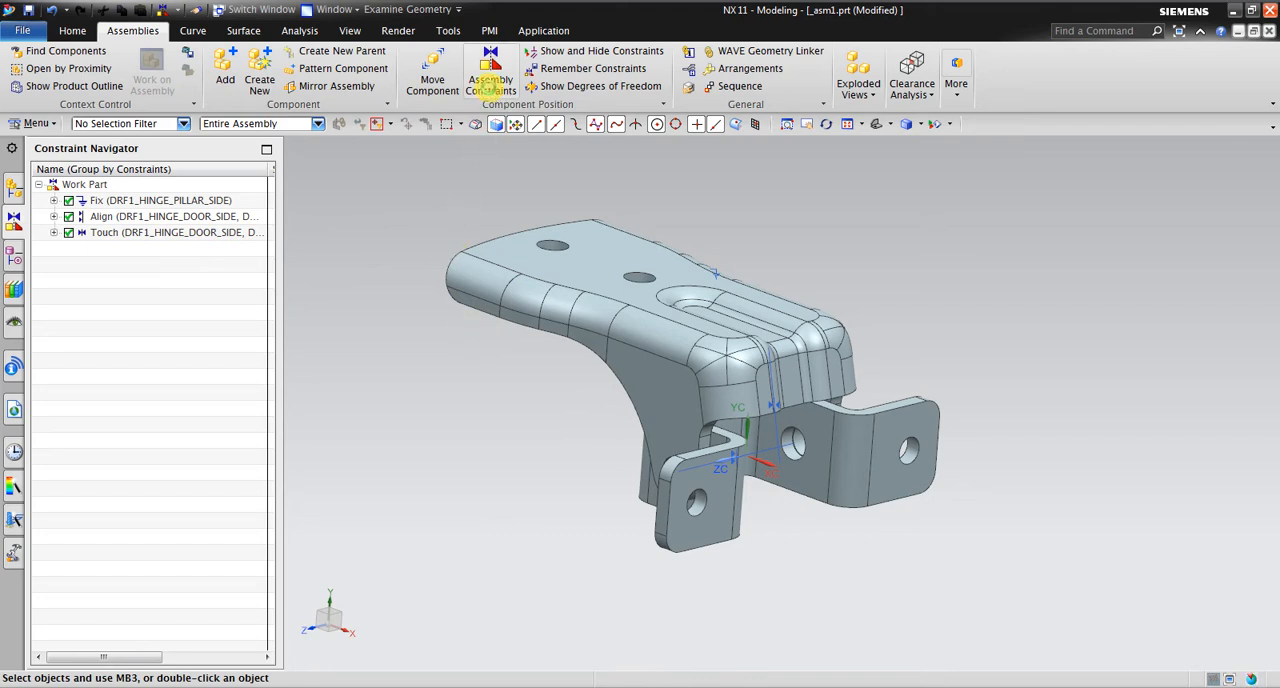
pyautogui.click(490, 85)
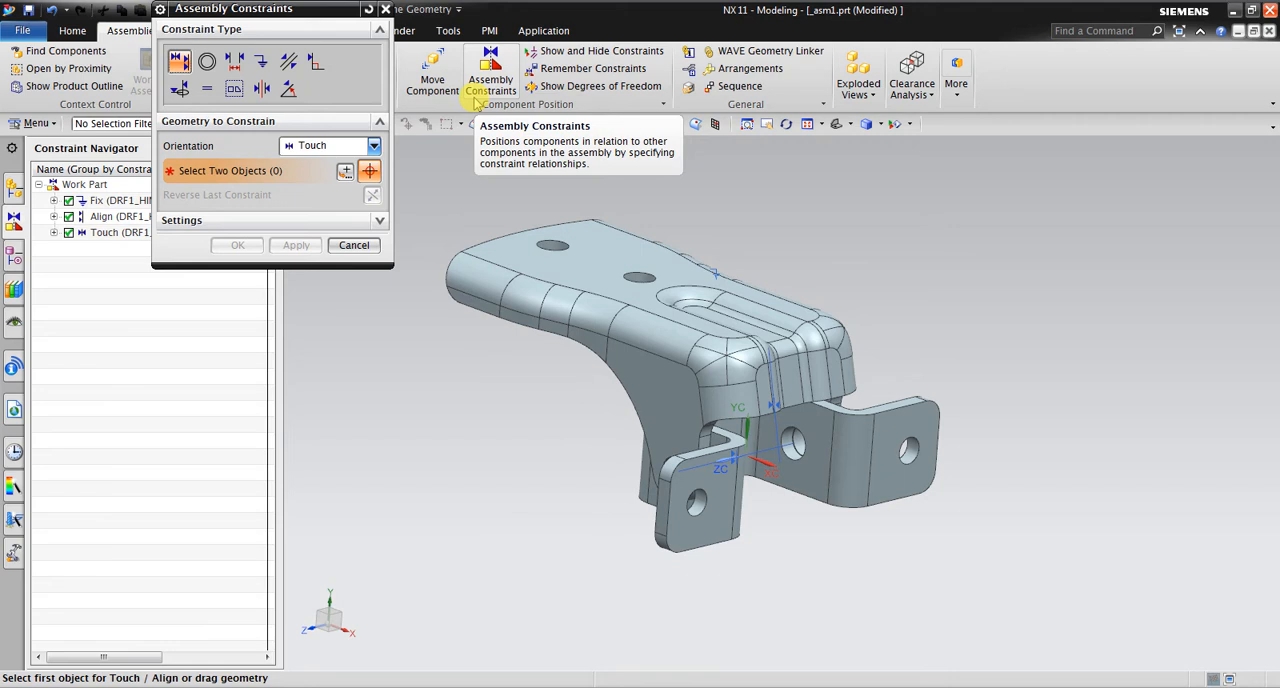
pyautogui.click(328, 152)
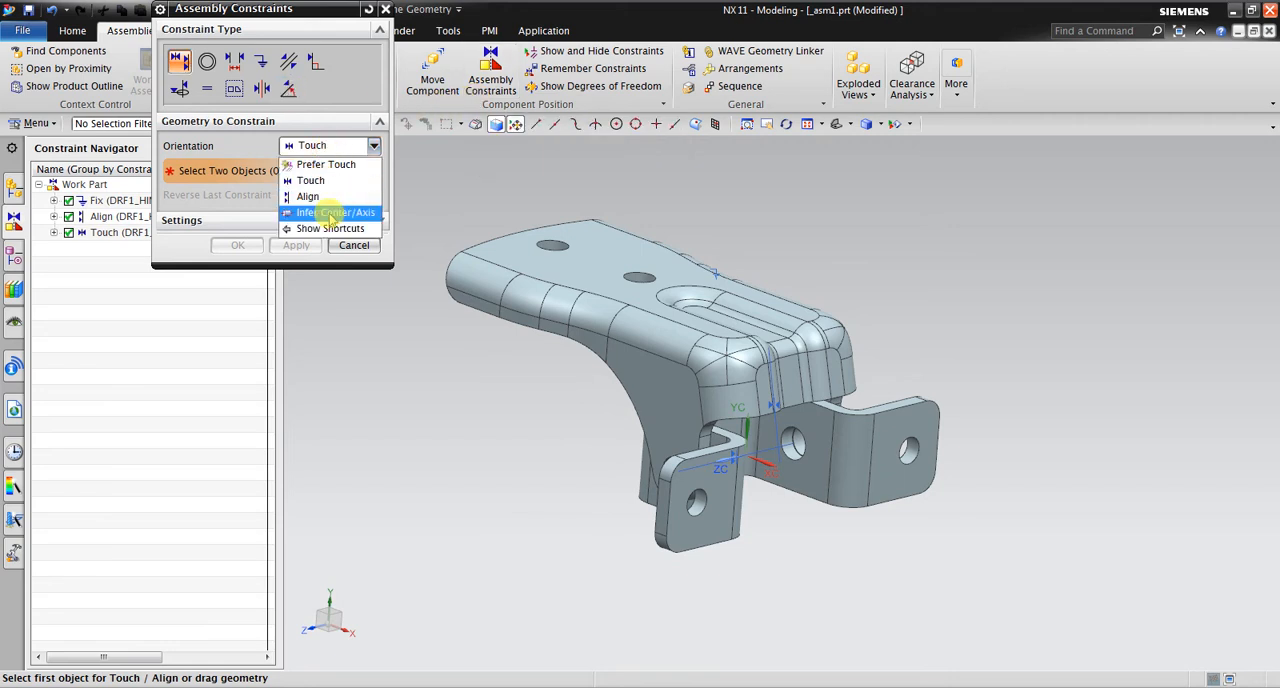
pyautogui.click(329, 208)
pyautogui.moveTo(829, 489); pyautogui.dragTo(791, 602, button='middle')
pyautogui.scroll(5, 823, 408)
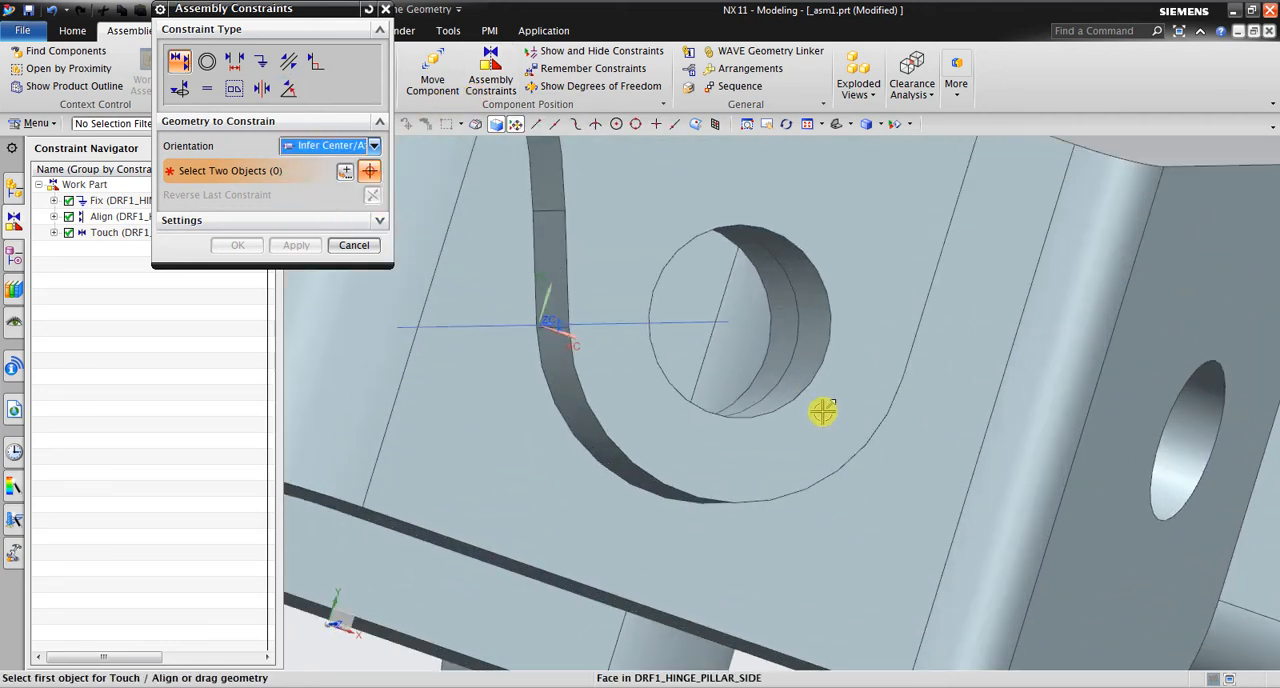
pyautogui.click(738, 322)
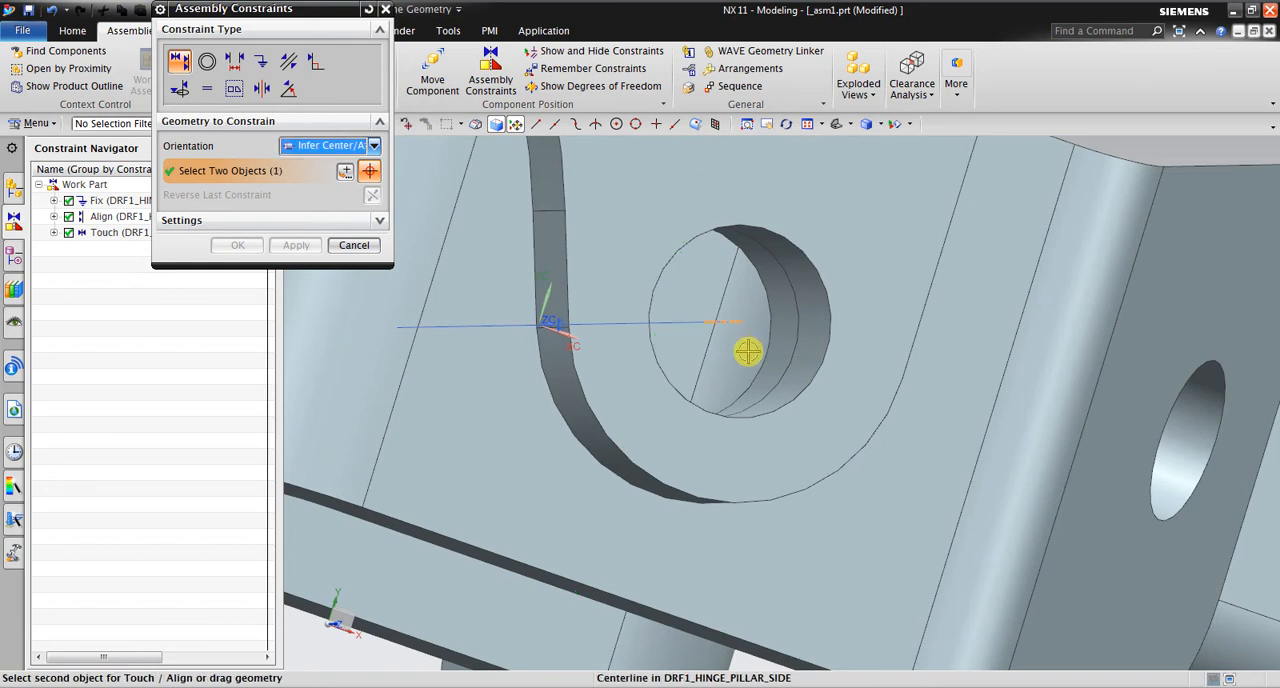
pyautogui.click(700, 323)
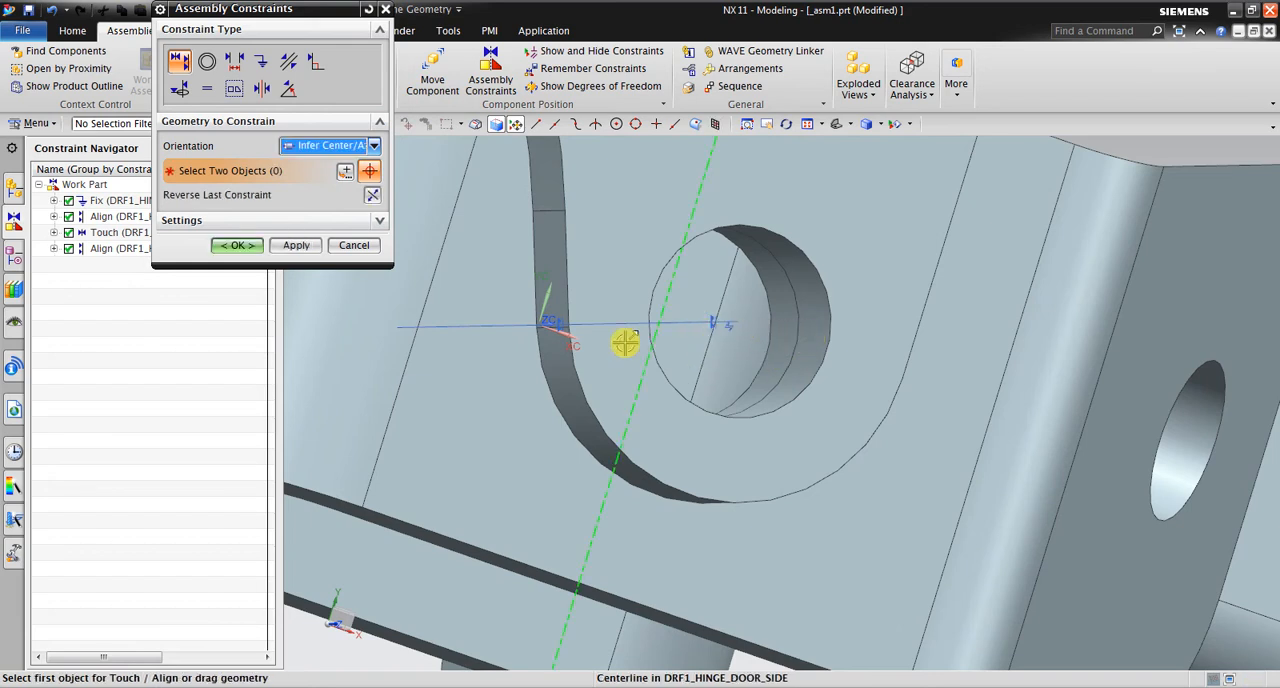
pyautogui.click(240, 245)
# Test the door-side hinge's rotation about the ZC axis using Move Component with Dynamic motion, and cancel the move
pyautogui.scroll(-5, 809, 237)
pyautogui.moveTo(809, 237); pyautogui.dragTo(825, 300, button='middle')
pyautogui.scroll(4, 825, 300)
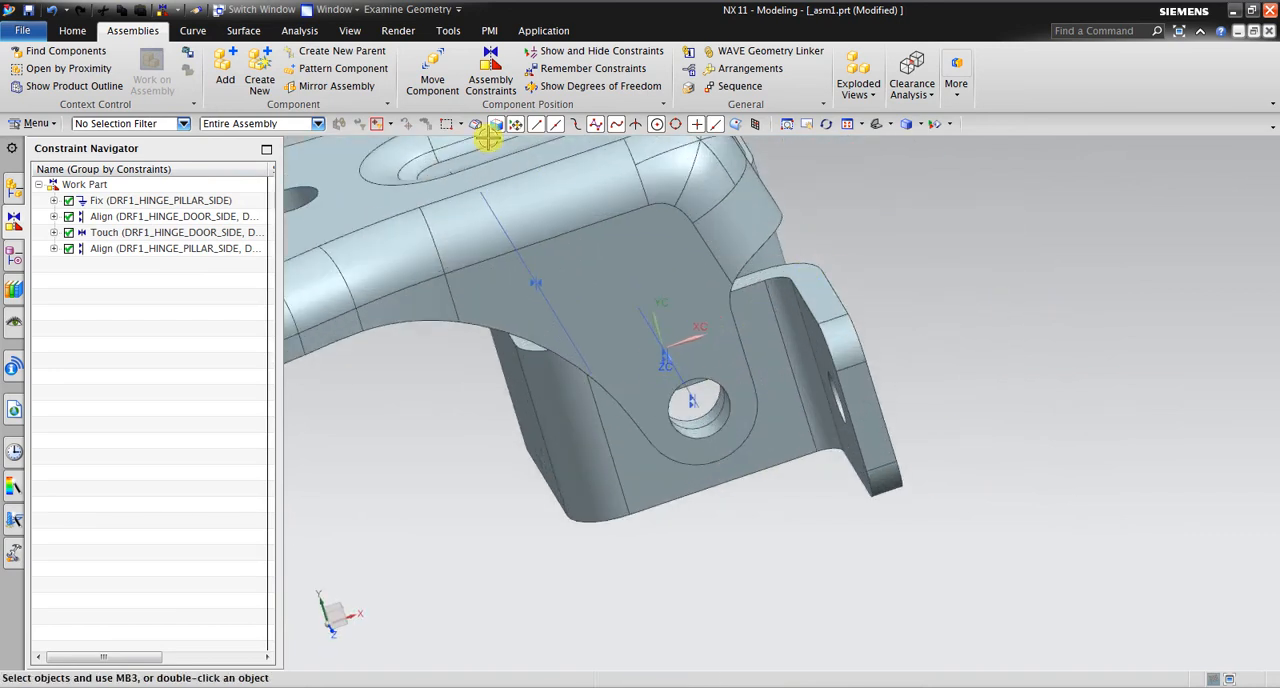
pyautogui.click(432, 78)
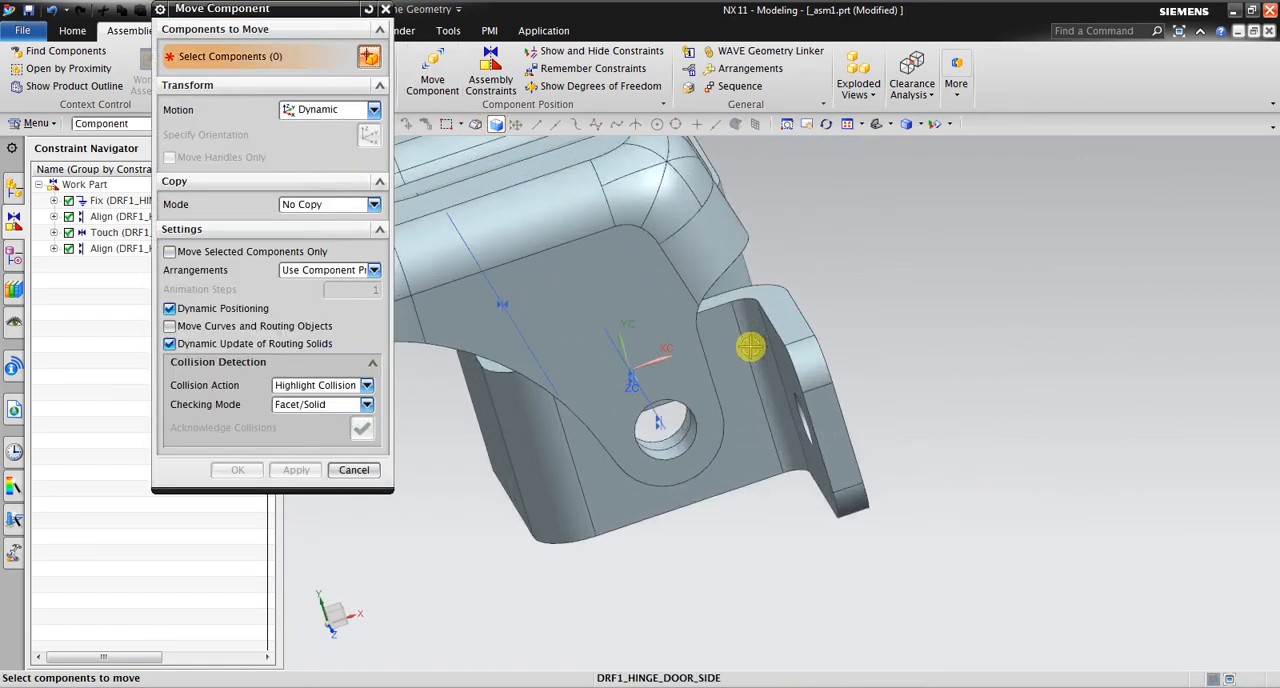
pyautogui.click(751, 346)
pyautogui.scroll(-3, 986, 374)
pyautogui.moveTo(986, 374); pyautogui.dragTo(981, 347, button='middle')
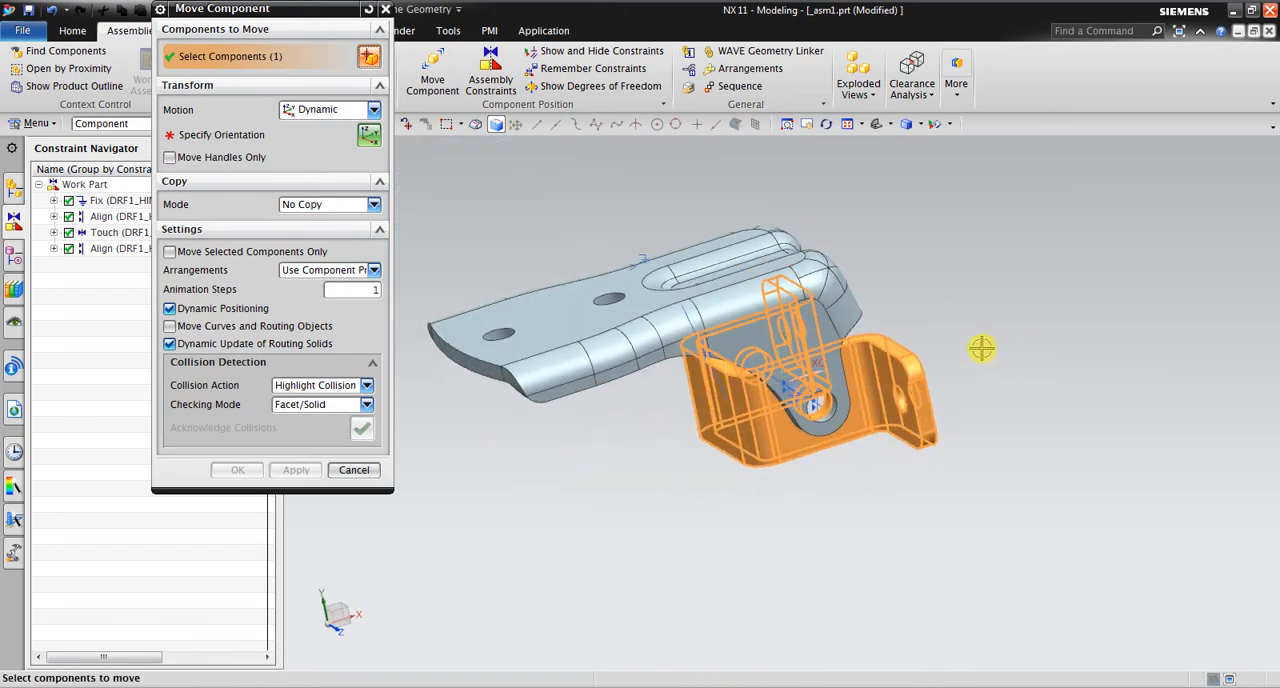
pyautogui.click(302, 141)
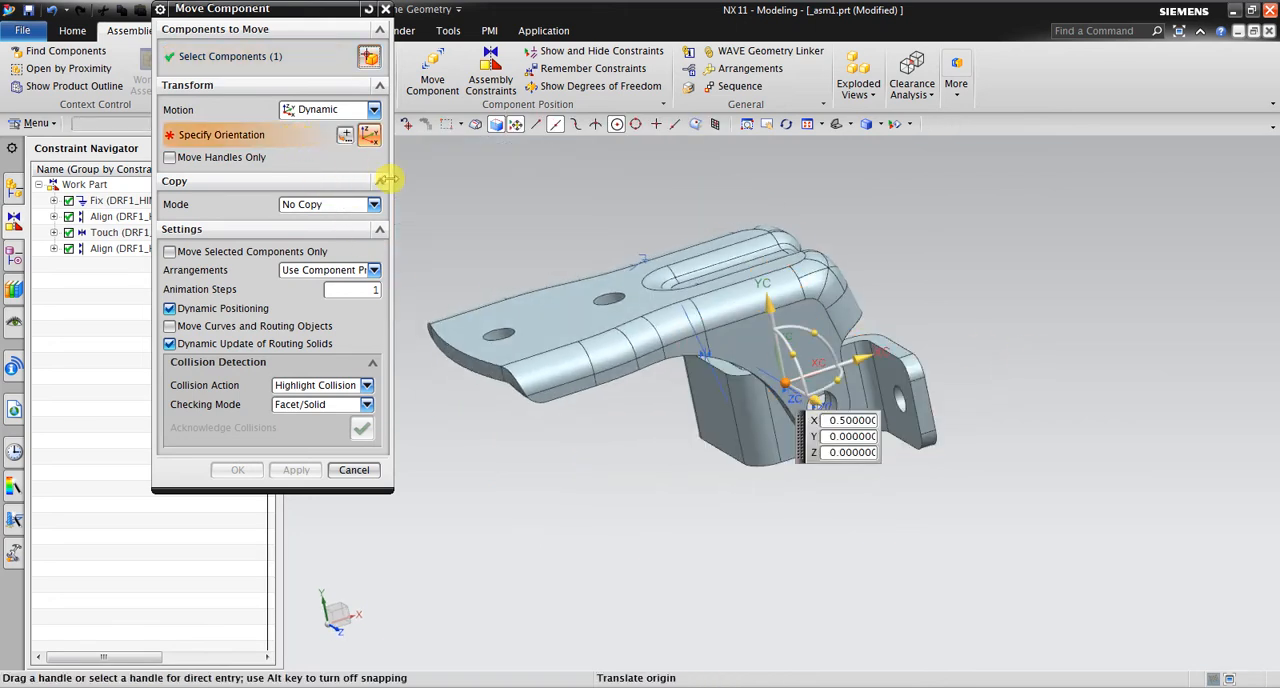
pyautogui.moveTo(888, 316); pyautogui.dragTo(830, 340, button='middle')
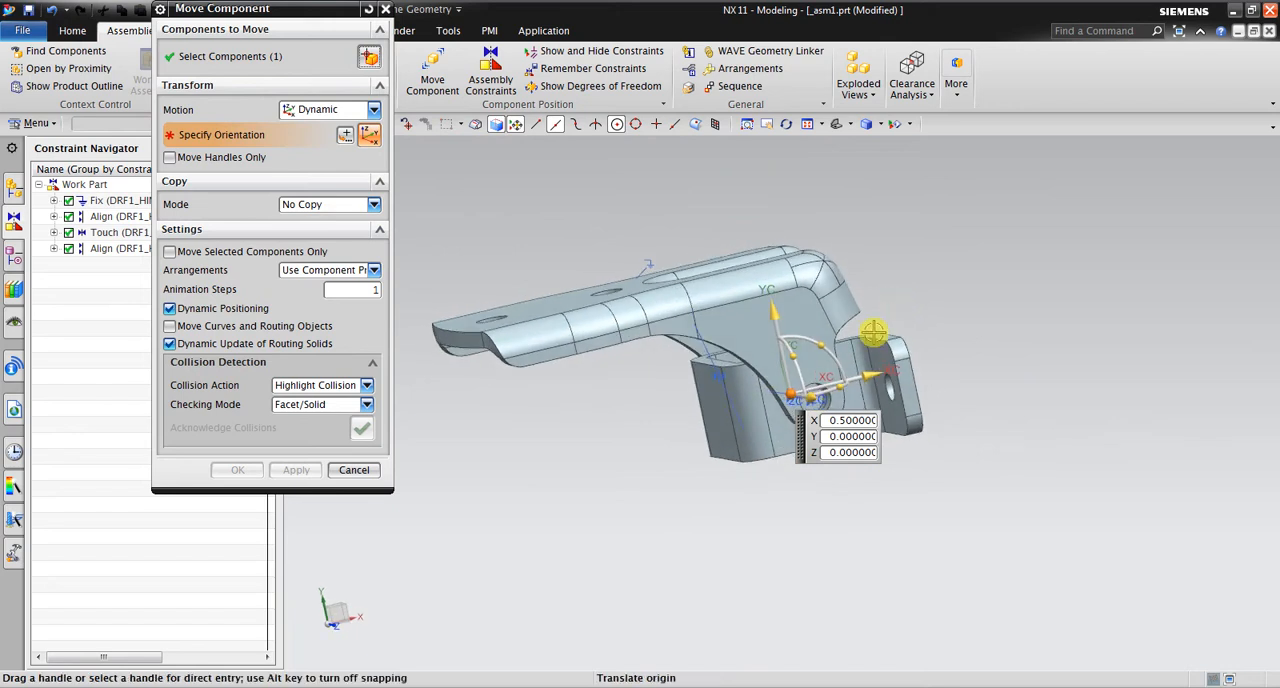
pyautogui.scroll(3, 790, 370)
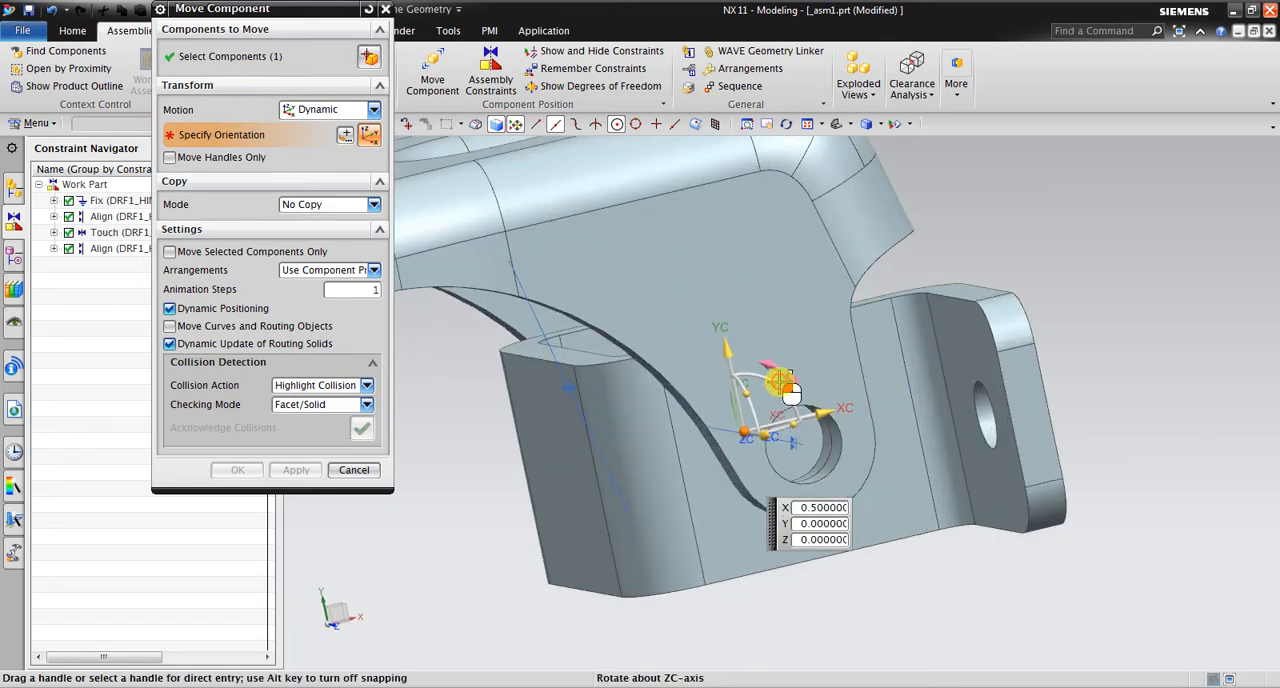
pyautogui.moveTo(790, 393); pyautogui.dragTo(846, 343)
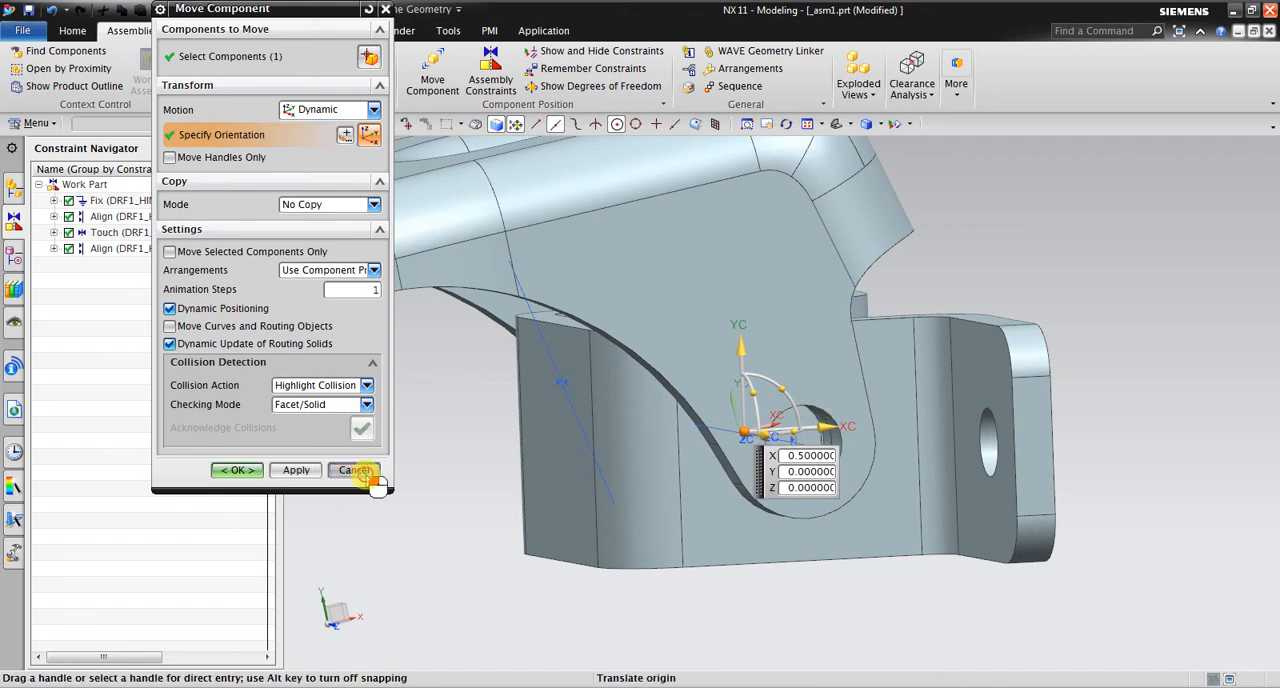
pyautogui.click(355, 470)
# Add a 3D Angle constraint between the door-side hinge's upper edge face and the flat underside of the pillar-side plate
pyautogui.click(548, 377)
pyautogui.moveTo(531, 386); pyautogui.dragTo(531, 443, button='middle')
pyautogui.click(489, 80)
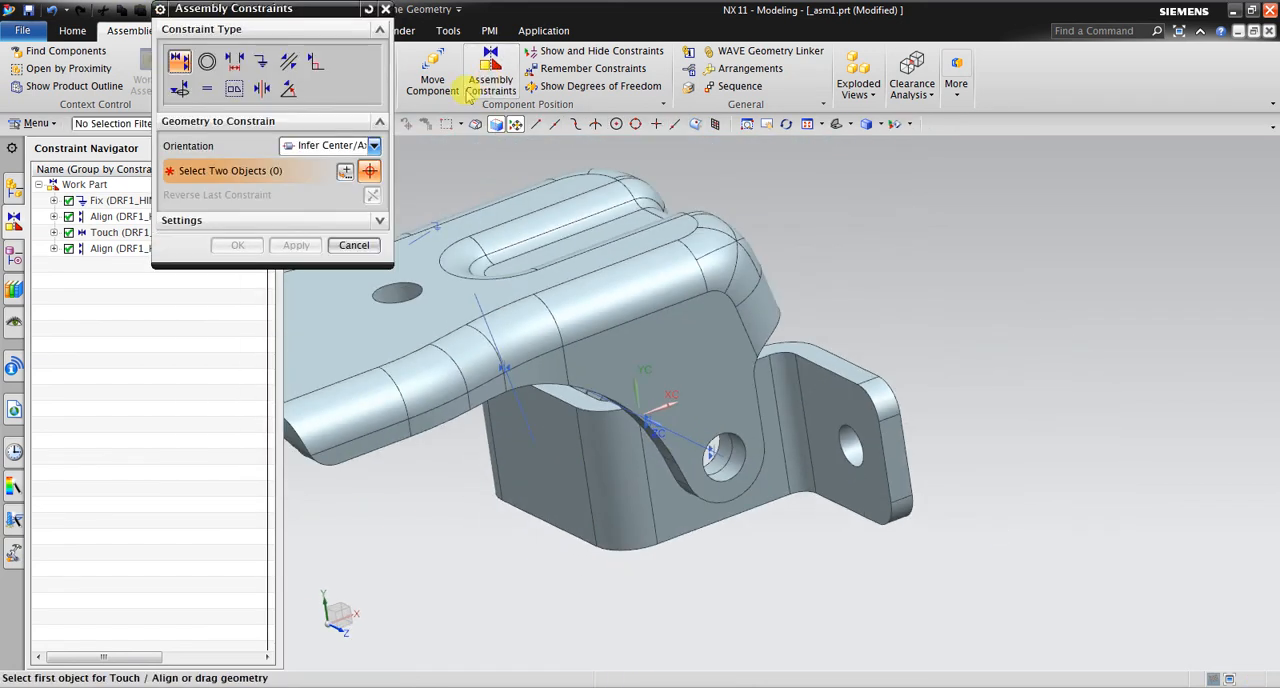
pyautogui.click(288, 91)
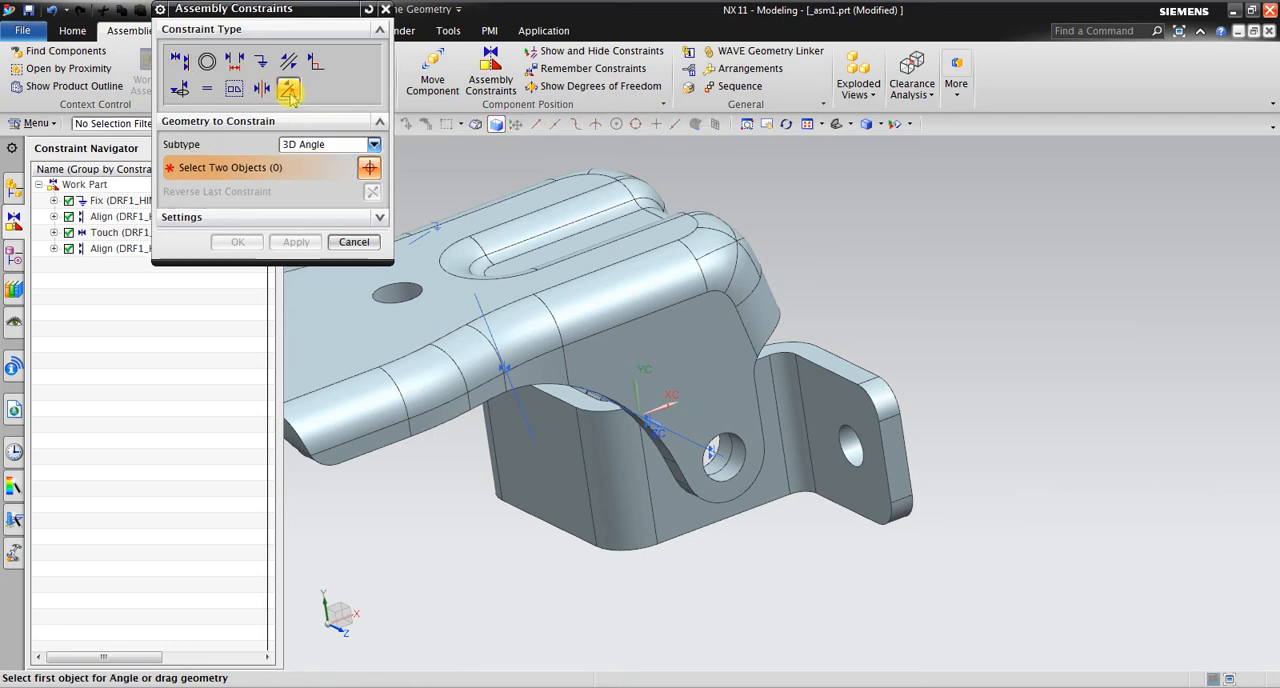
pyautogui.click(320, 147)
pyautogui.click(310, 158)
pyautogui.moveTo(1015, 390); pyautogui.dragTo(1063, 366, button='middle')
pyautogui.moveTo(503, 451); pyautogui.dragTo(450, 458, button='middle')
pyautogui.scroll(5, 851, 363)
pyautogui.click(855, 364)
pyautogui.scroll(-4, 882, 341)
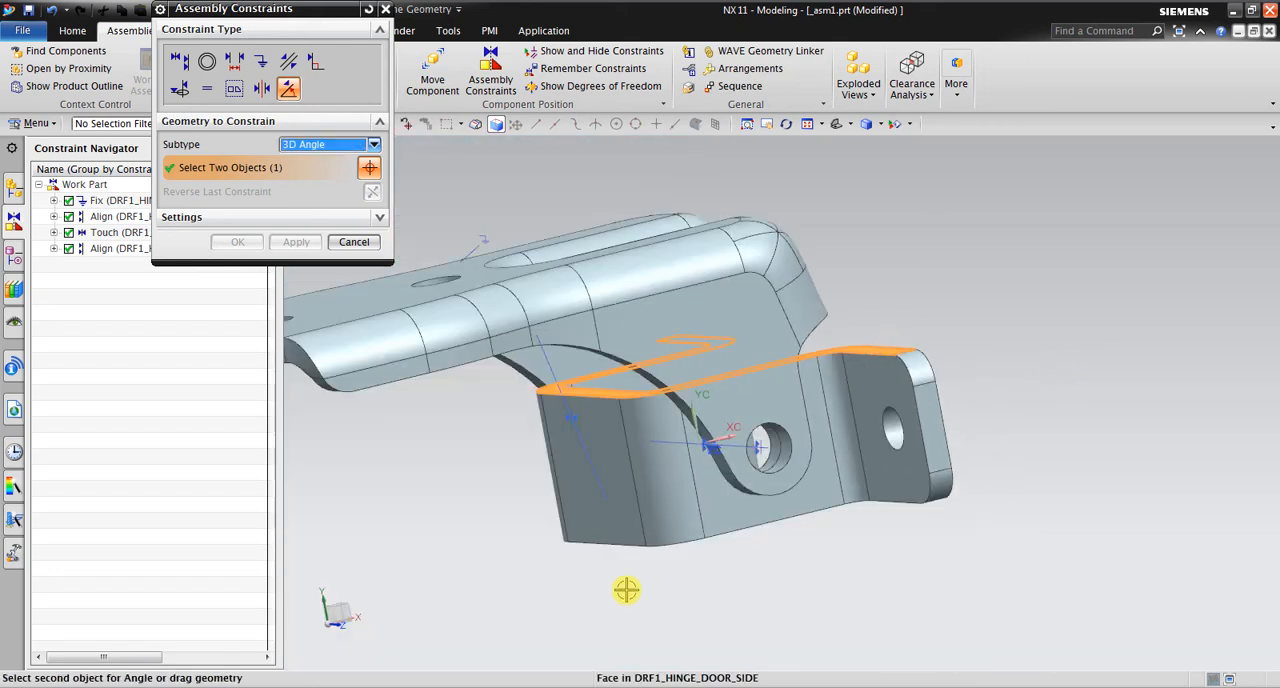
pyautogui.moveTo(632, 585); pyautogui.dragTo(638, 510, button='middle')
pyautogui.scroll(2, 496, 424)
pyautogui.click(455, 374)
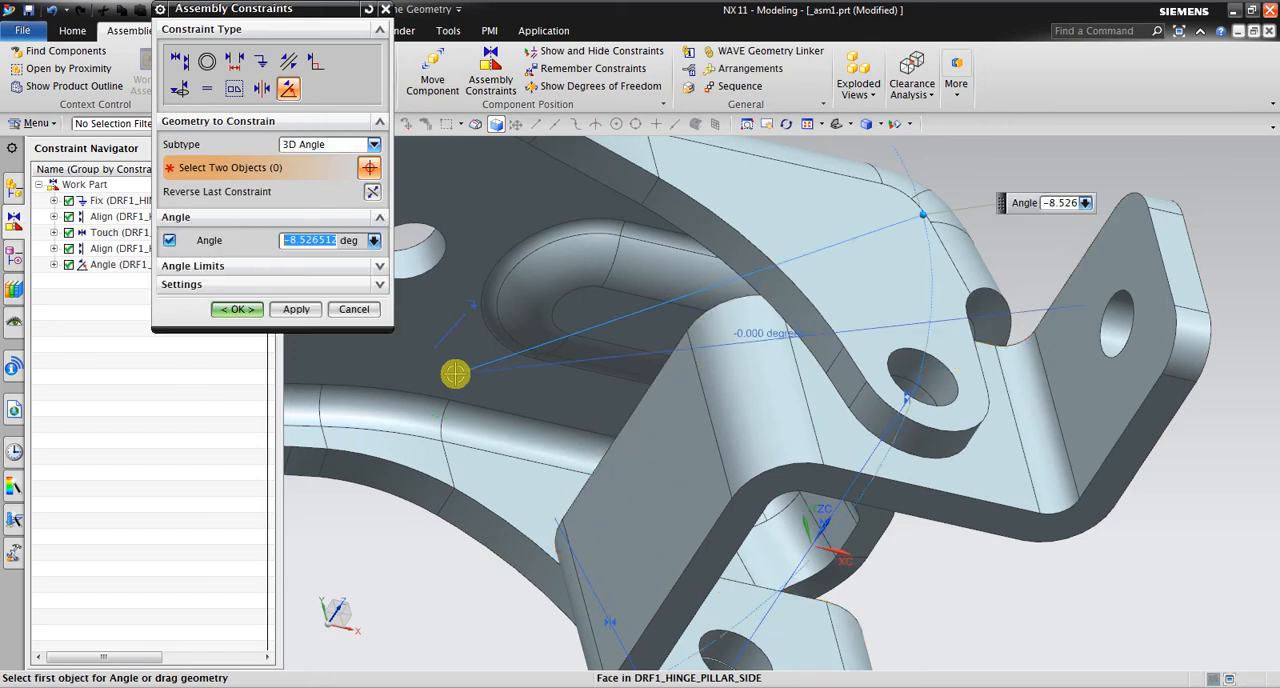
# Swing the door-side hinge with the angle handle, set the constraint's angle to 0 degrees and accept it
pyautogui.moveTo(978, 255); pyautogui.dragTo(1088, 265, button='middle')
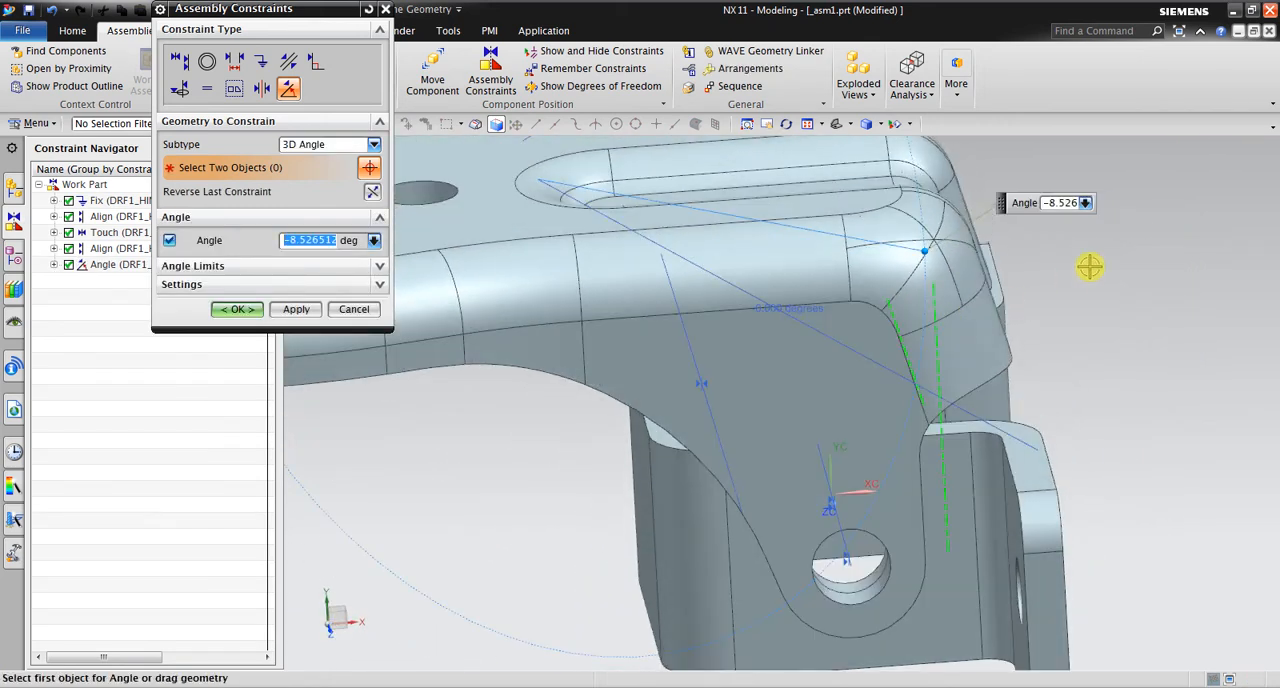
pyautogui.scroll(-3, 882, 388)
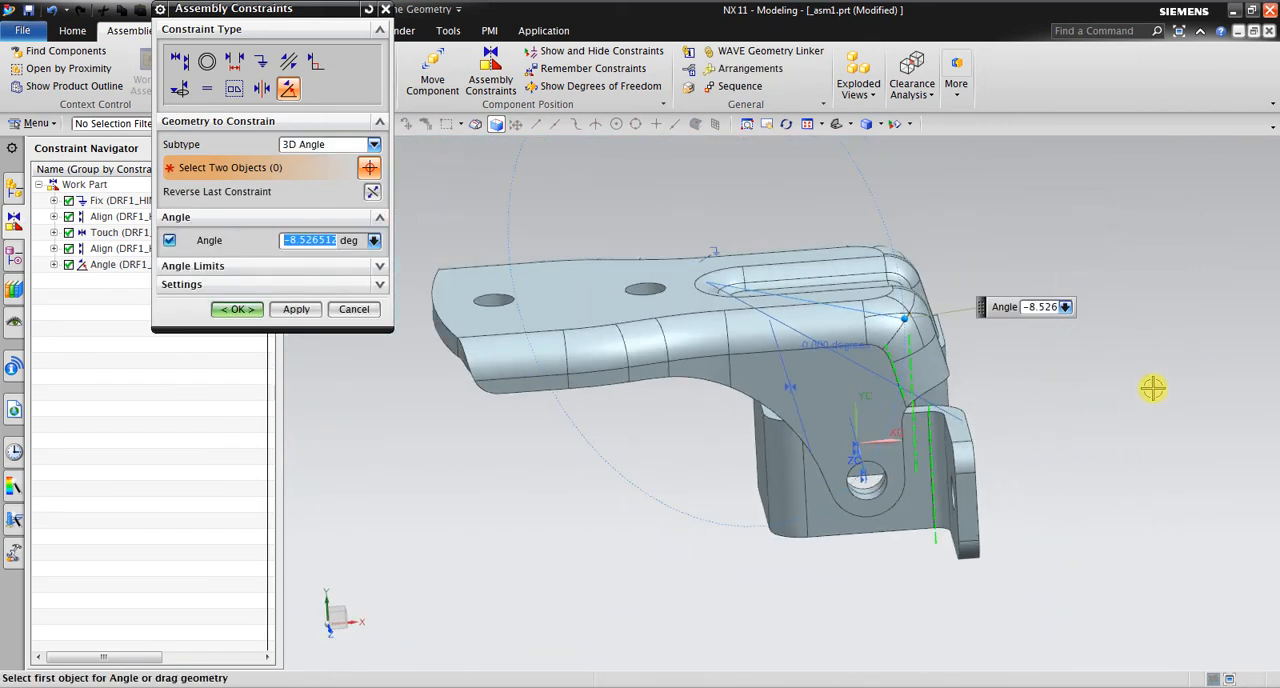
pyautogui.moveTo(1151, 385); pyautogui.dragTo(1168, 378, button='middle')
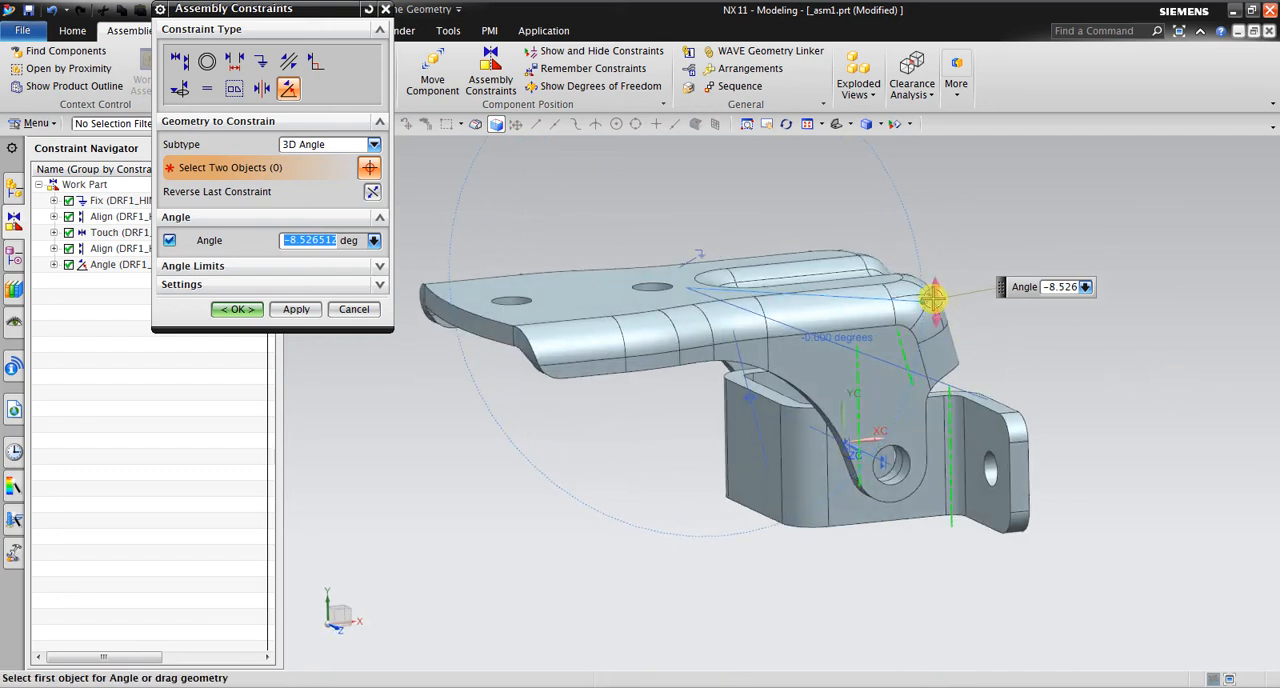
pyautogui.moveTo(929, 297); pyautogui.dragTo(586, 288)
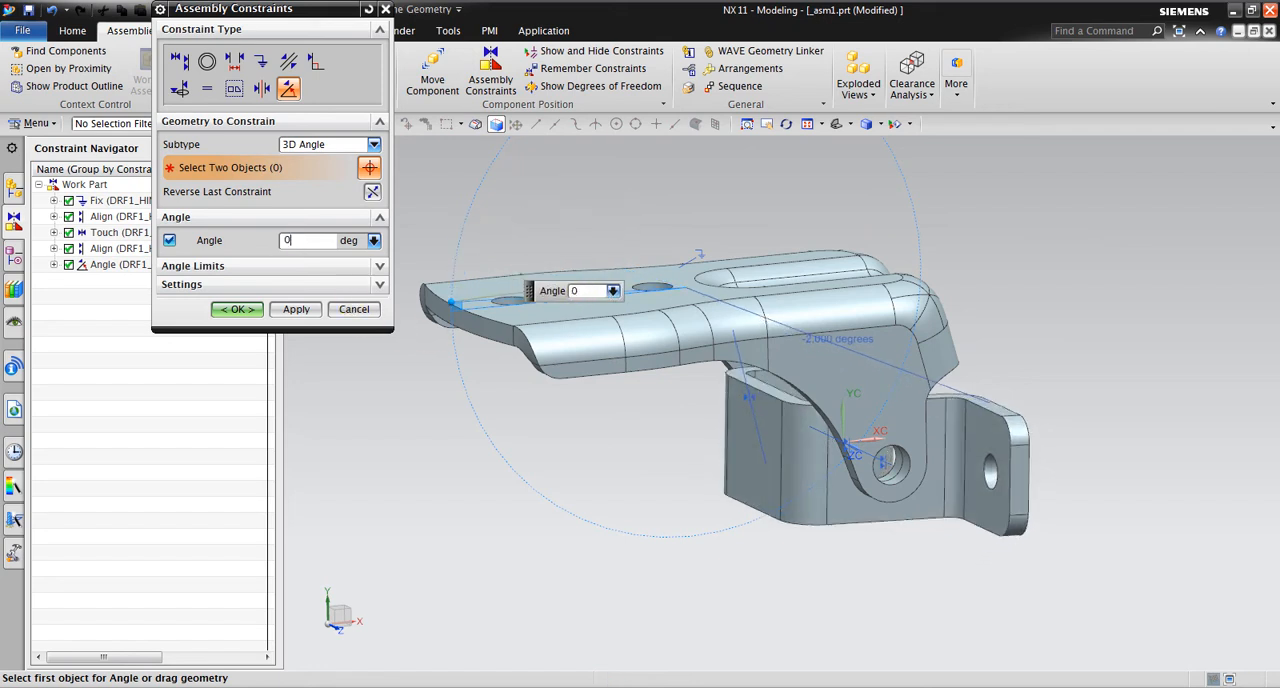
pyautogui.click(235, 309)
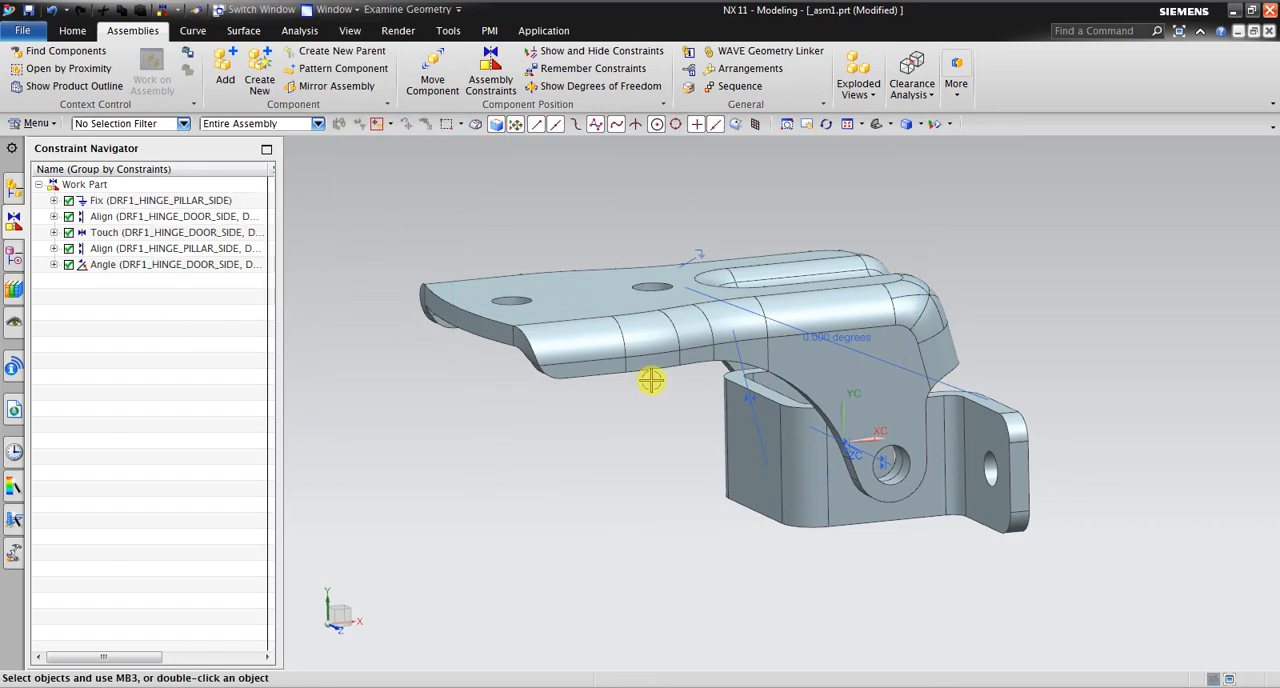
# Inspect the constrained hinge and its constraint list, and display the Assembly Navigator with its Count and Reference Set columns
pyautogui.scroll(-2, 873, 445)
pyautogui.moveTo(873, 445); pyautogui.dragTo(809, 531, button='middle')
pyautogui.scroll(3, 809, 531)
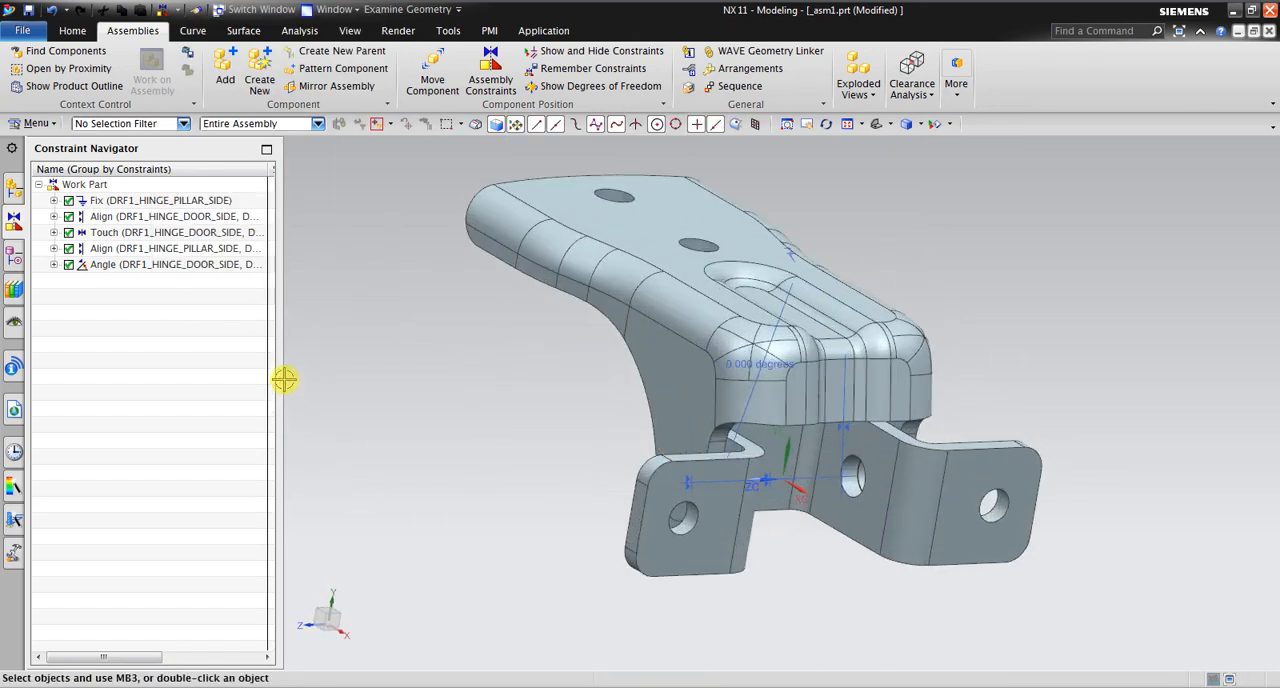
pyautogui.moveTo(281, 377); pyautogui.dragTo(491, 392)
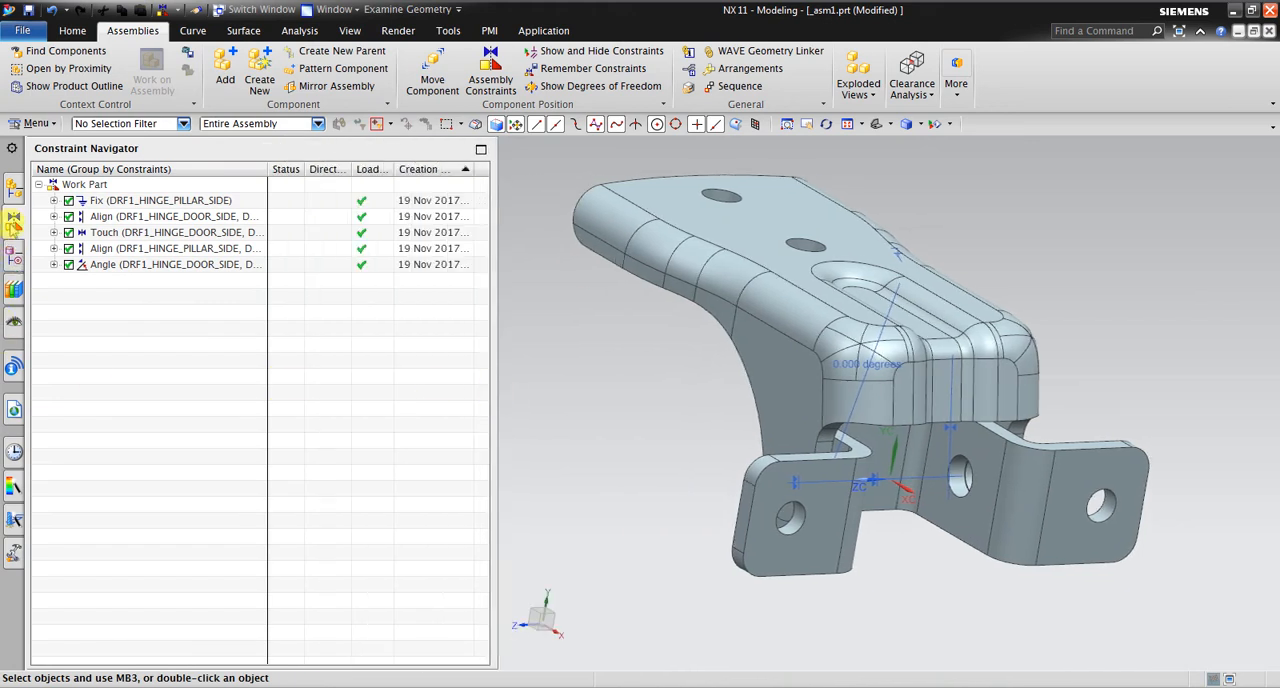
pyautogui.click(14, 191)
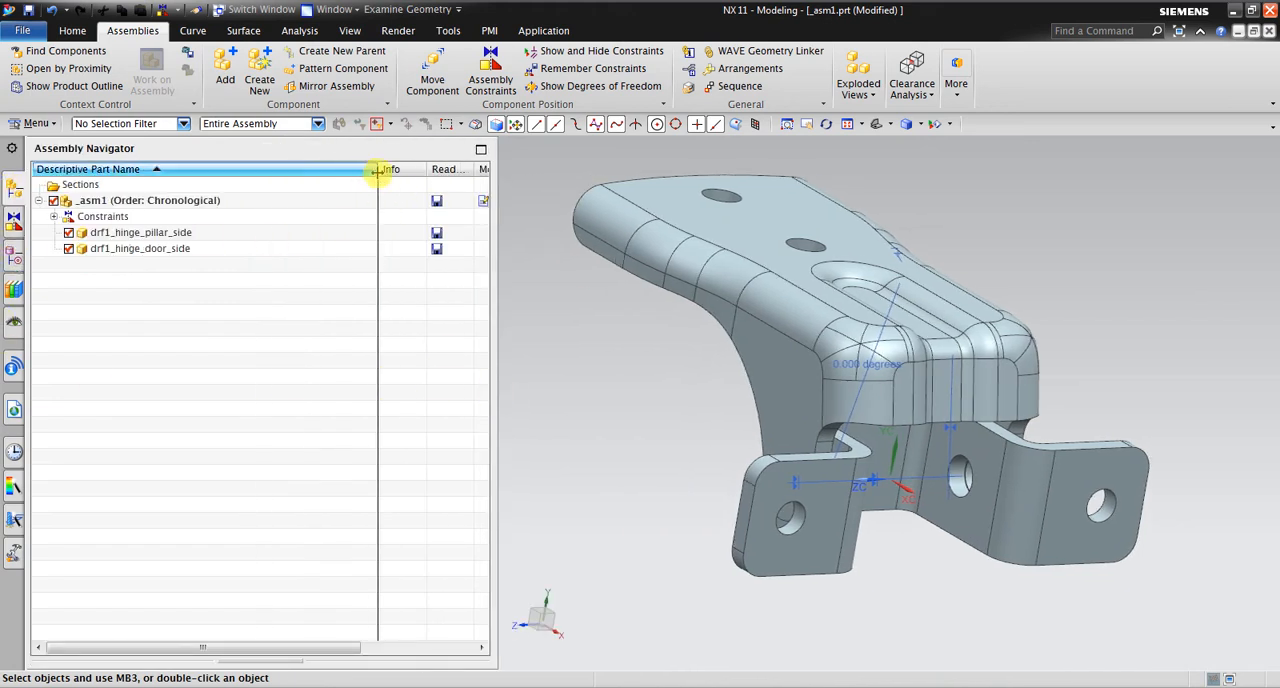
pyautogui.moveTo(378, 171); pyautogui.dragTo(257, 174)
pyautogui.moveTo(497, 203); pyautogui.dragTo(565, 220)
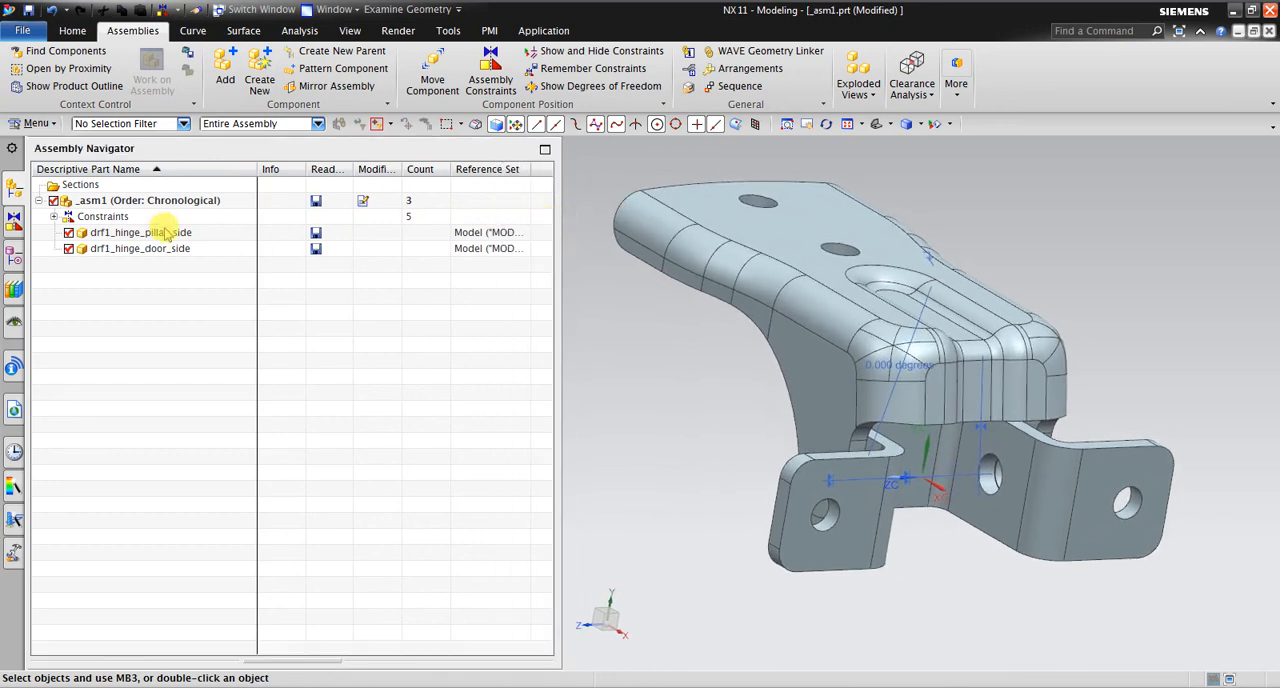
# Highlight drf1_hinge_pillar_side and drf1_hinge_door_side in turn from the Assembly Navigator, narrow the navigator and clear the selection
pyautogui.click(102, 235)
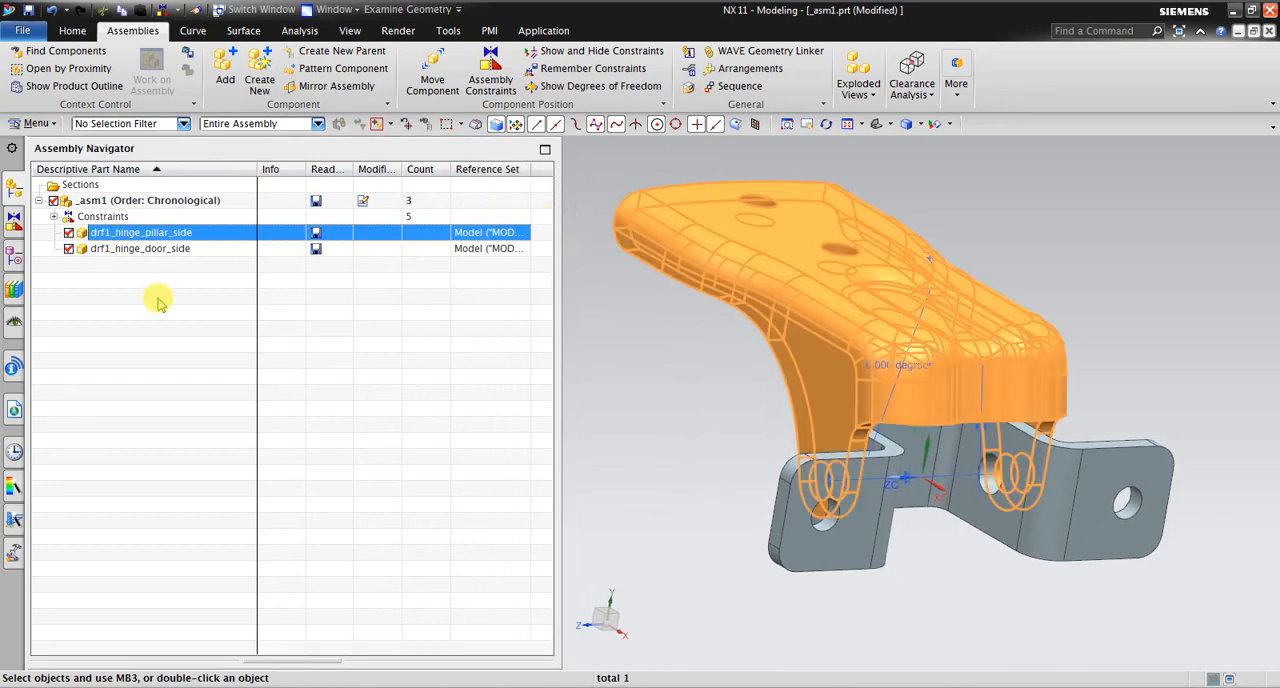
pyautogui.click(168, 252)
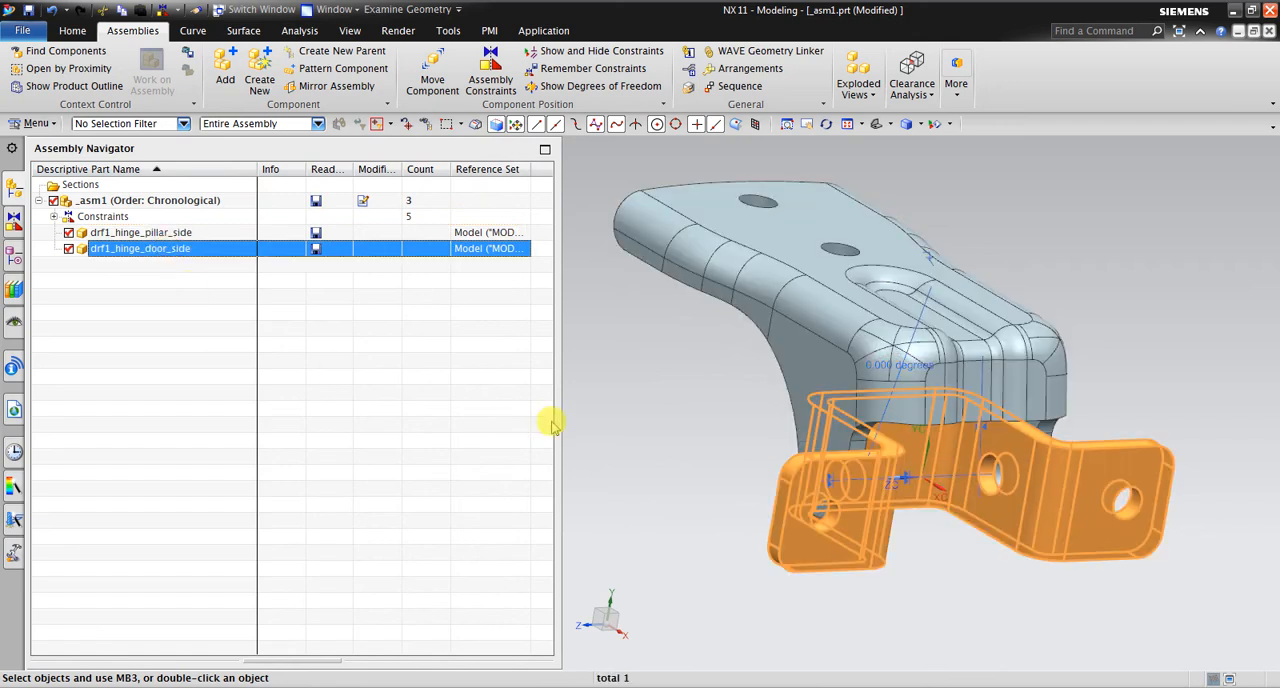
pyautogui.moveTo(629, 417); pyautogui.dragTo(551, 377, button='middle')
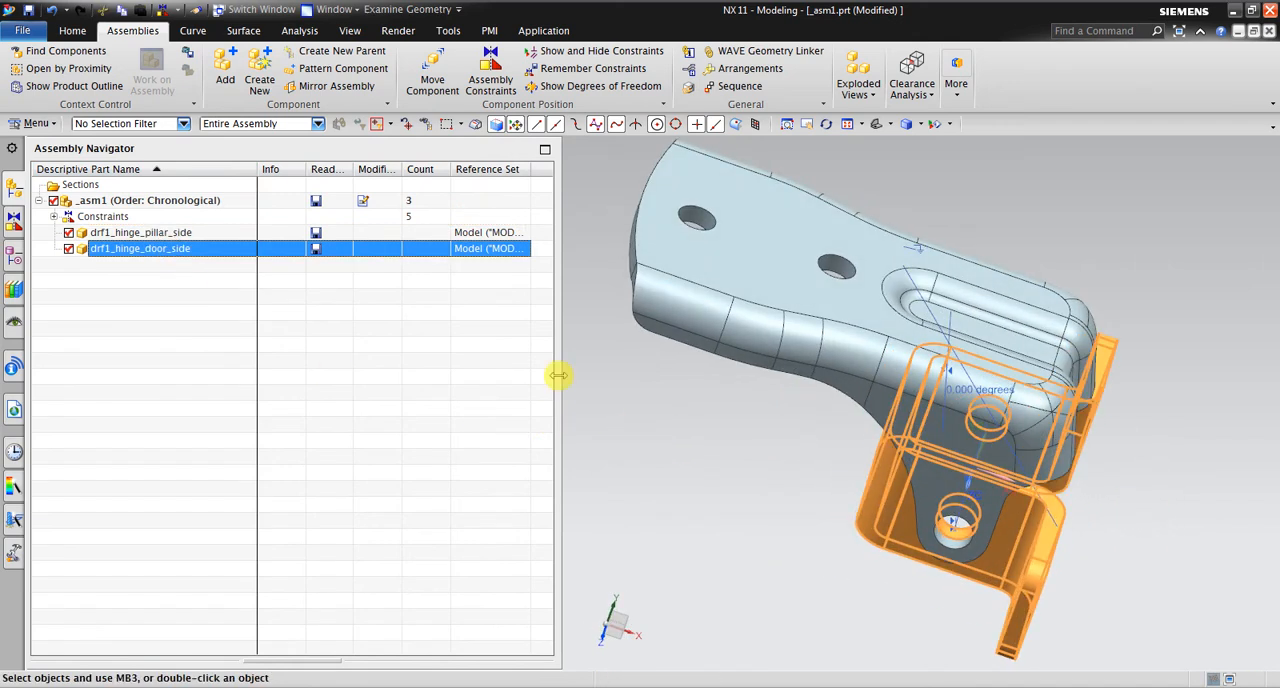
pyautogui.moveTo(557, 375); pyautogui.dragTo(357, 383)
pyautogui.moveTo(540, 390); pyautogui.dragTo(605, 410, button='middle')
pyautogui.press('Escape')
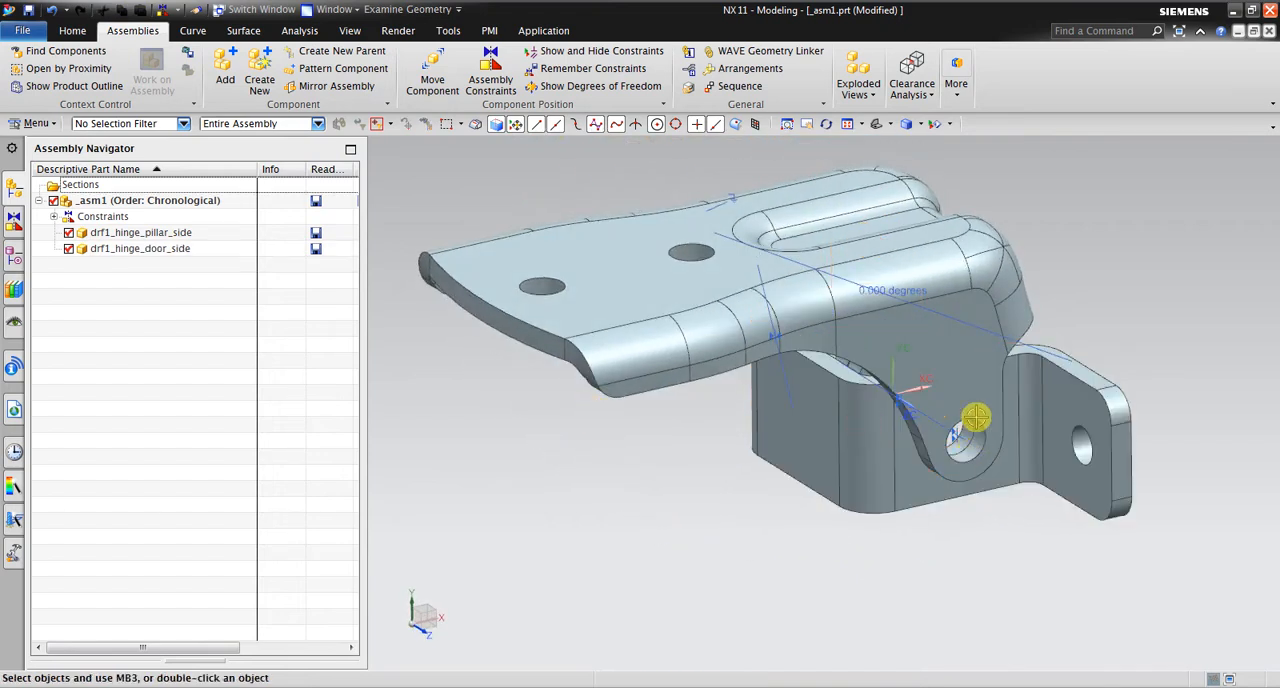
# Add the drf1_hinge_pin part as a component with By Constraints positioning
pyautogui.click(224, 78)
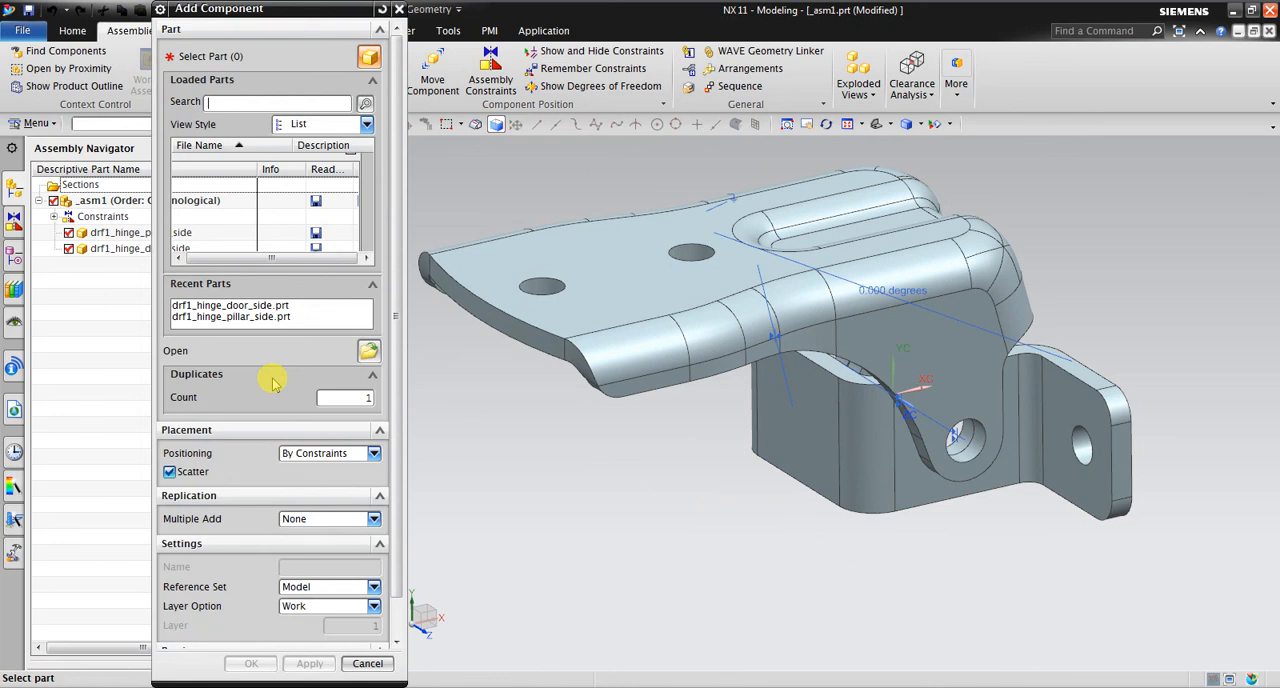
pyautogui.click(369, 353)
pyautogui.click(140, 280)
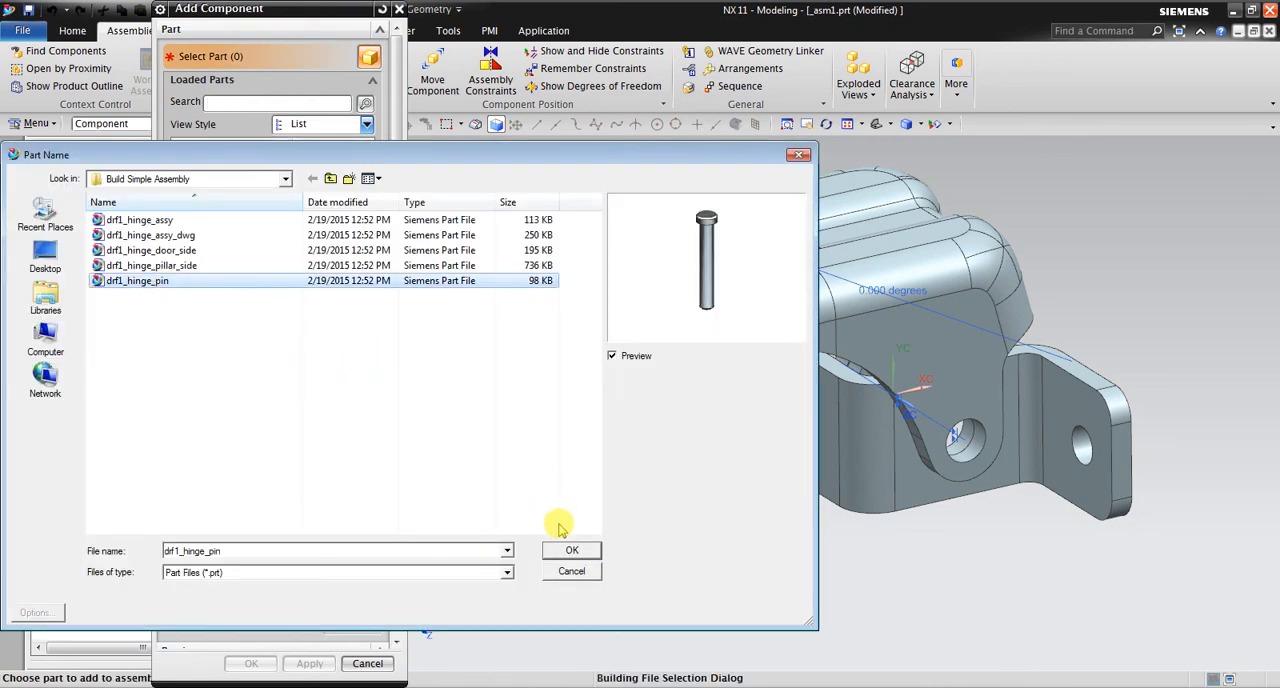
pyautogui.click(572, 550)
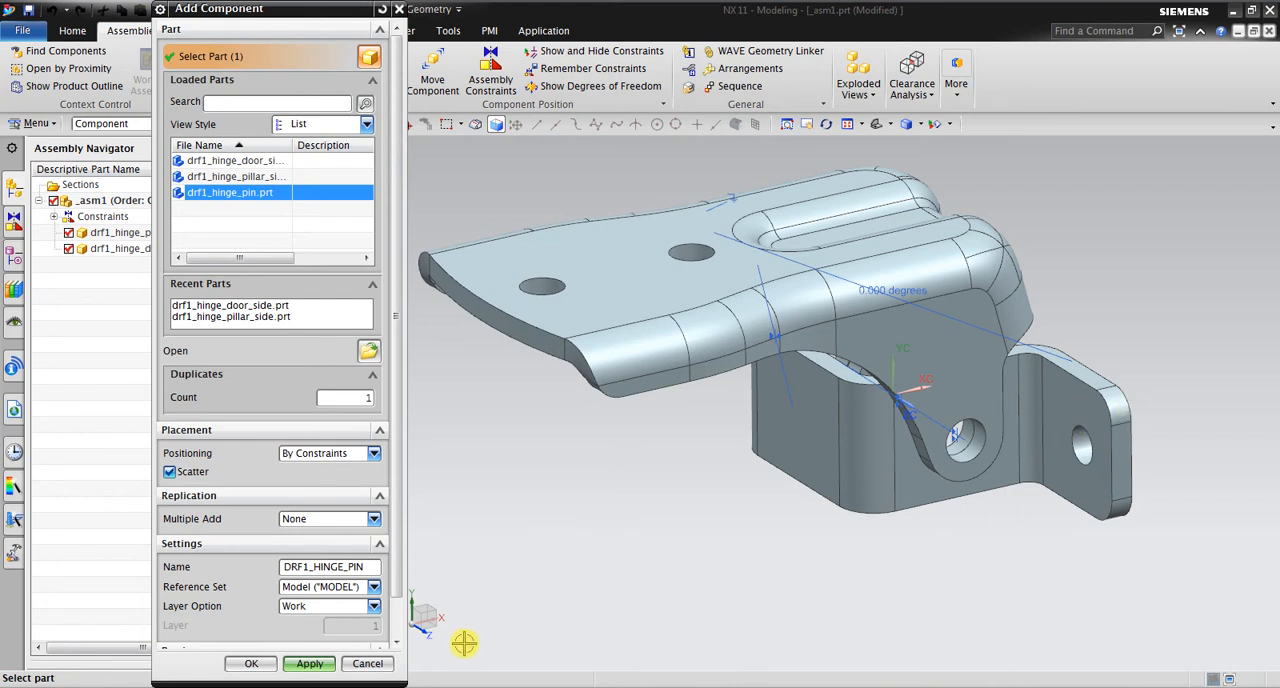
pyautogui.click(337, 462)
pyautogui.click(250, 663)
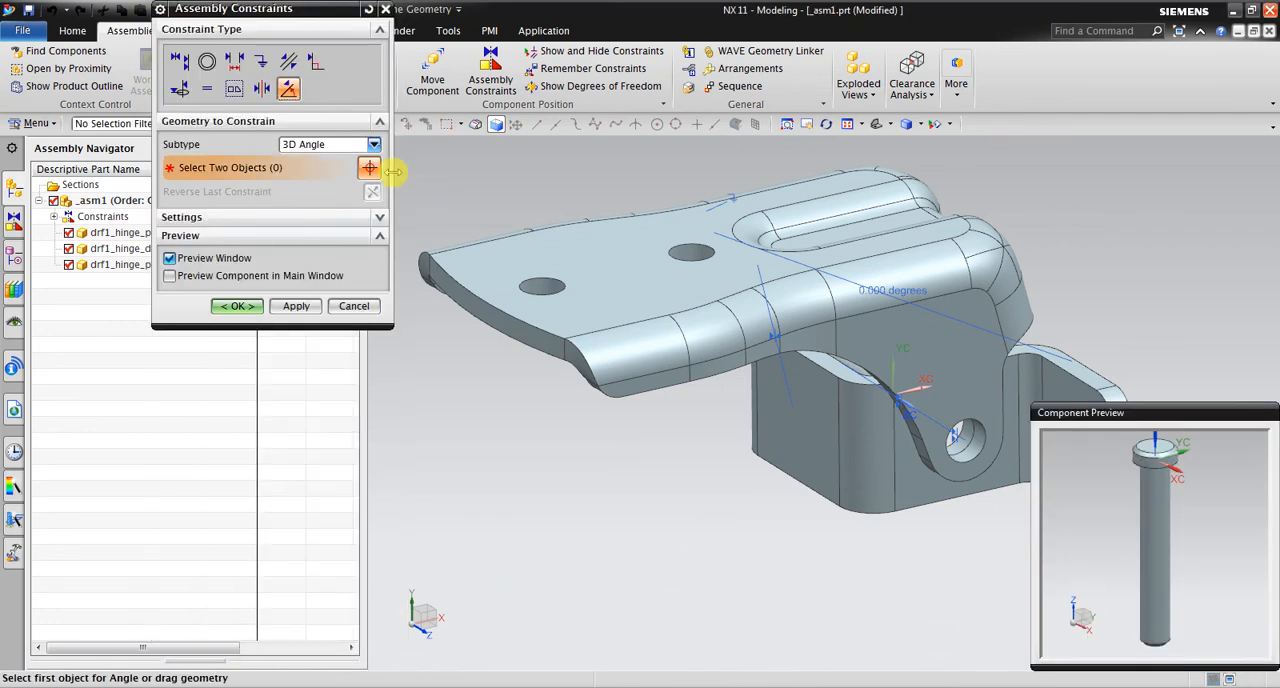
# Align the hinge pin's centerline with the pillar-side ear's hole centerline using an Infer Center/Axis constraint
pyautogui.click(178, 61)
pyautogui.click(325, 145)
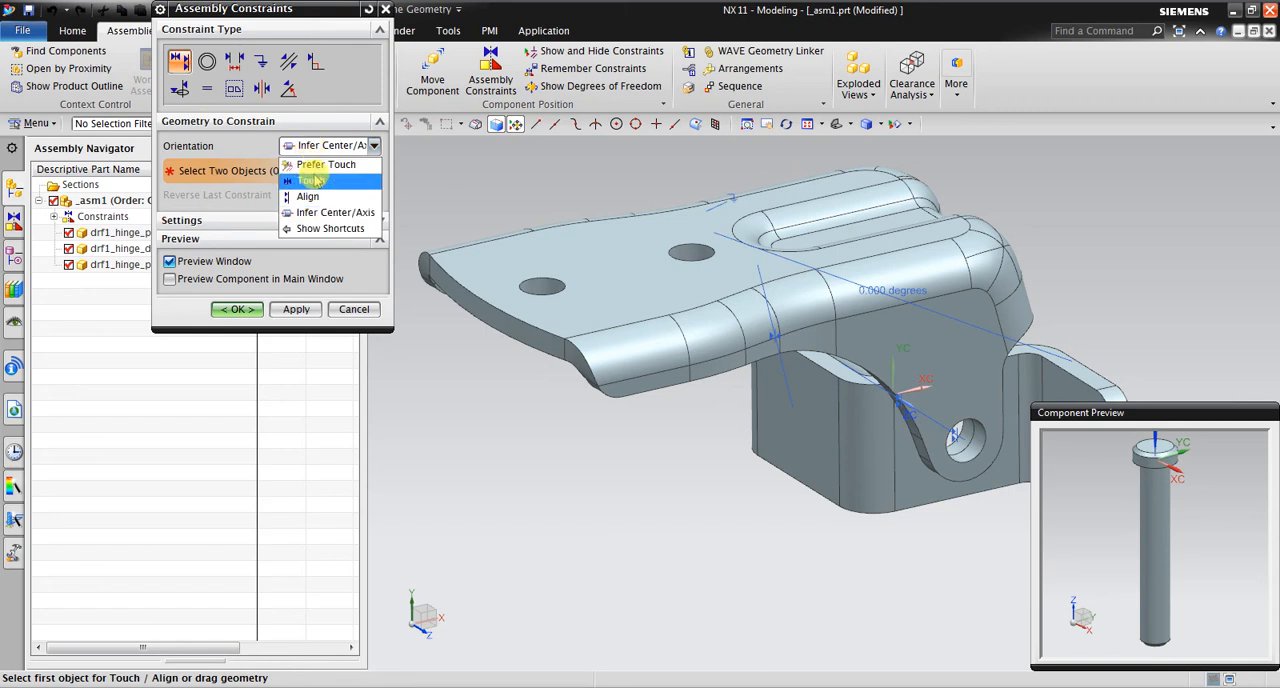
pyautogui.click(322, 214)
pyautogui.scroll(3, 1148, 500)
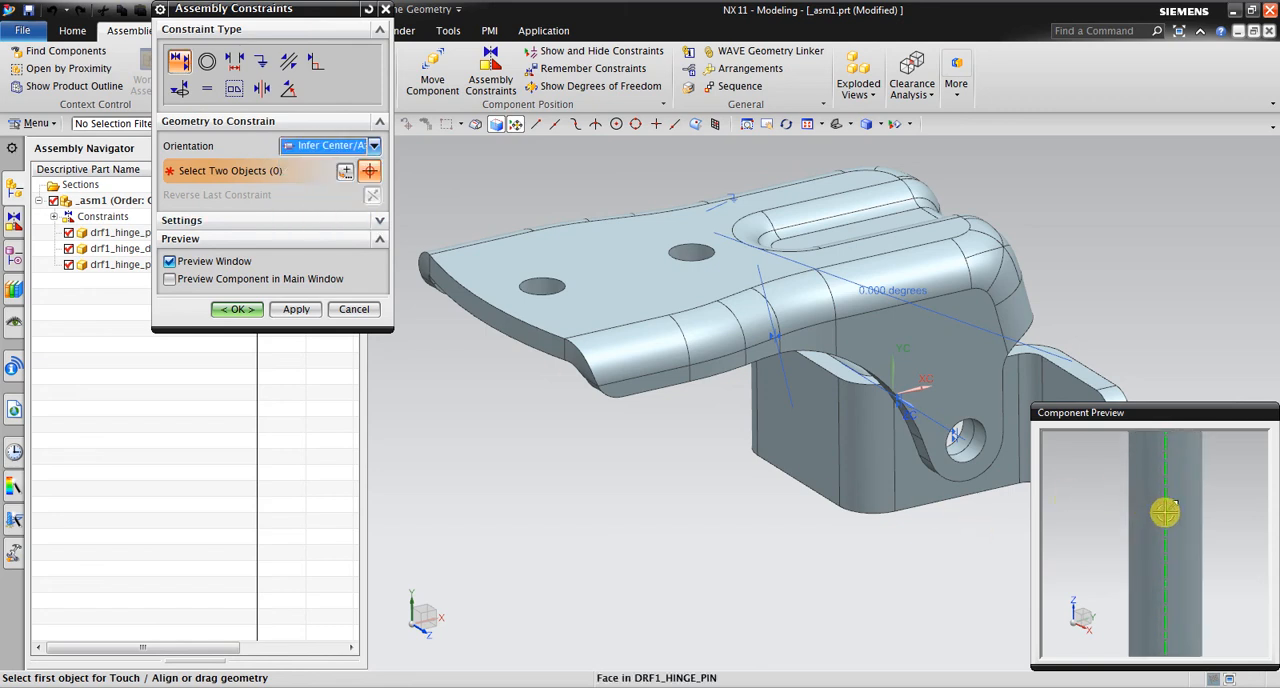
pyautogui.click(1165, 512)
pyautogui.scroll(-3, 754, 617)
pyautogui.scroll(6, 840, 580)
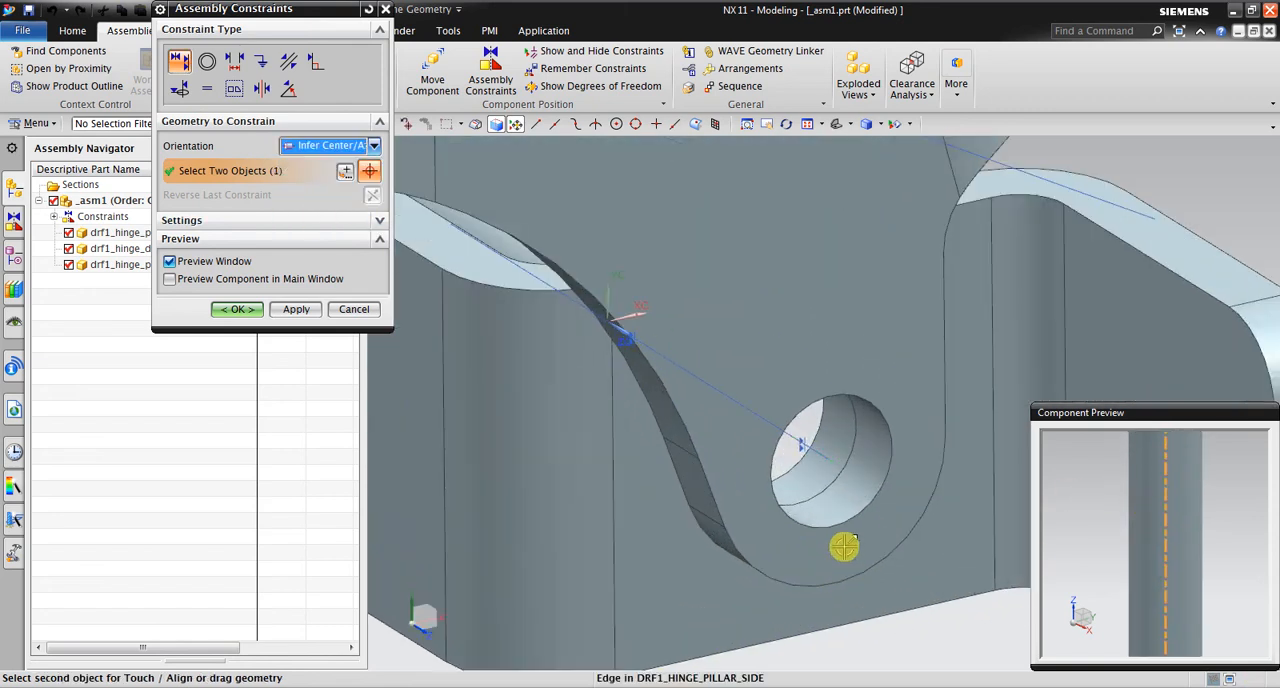
pyautogui.click(820, 455)
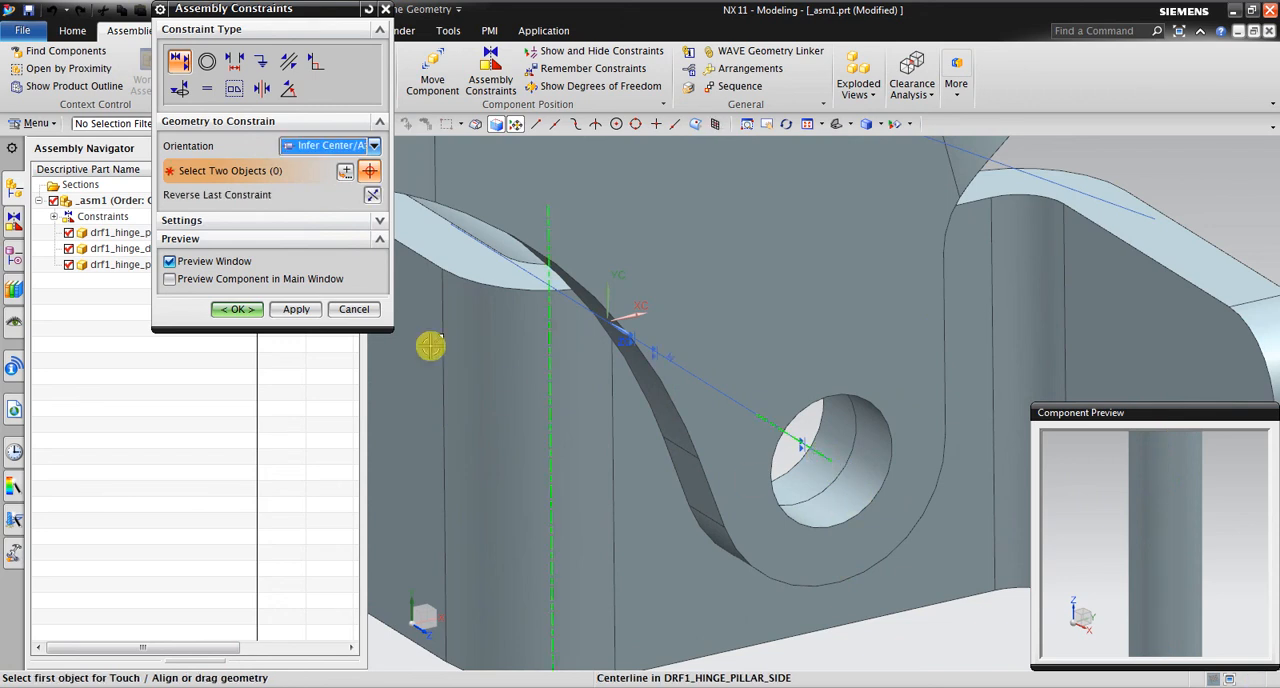
# Add a Touch constraint between the underside of the hinge pin's head and the outer ear face around the hinge hole
pyautogui.click(328, 146)
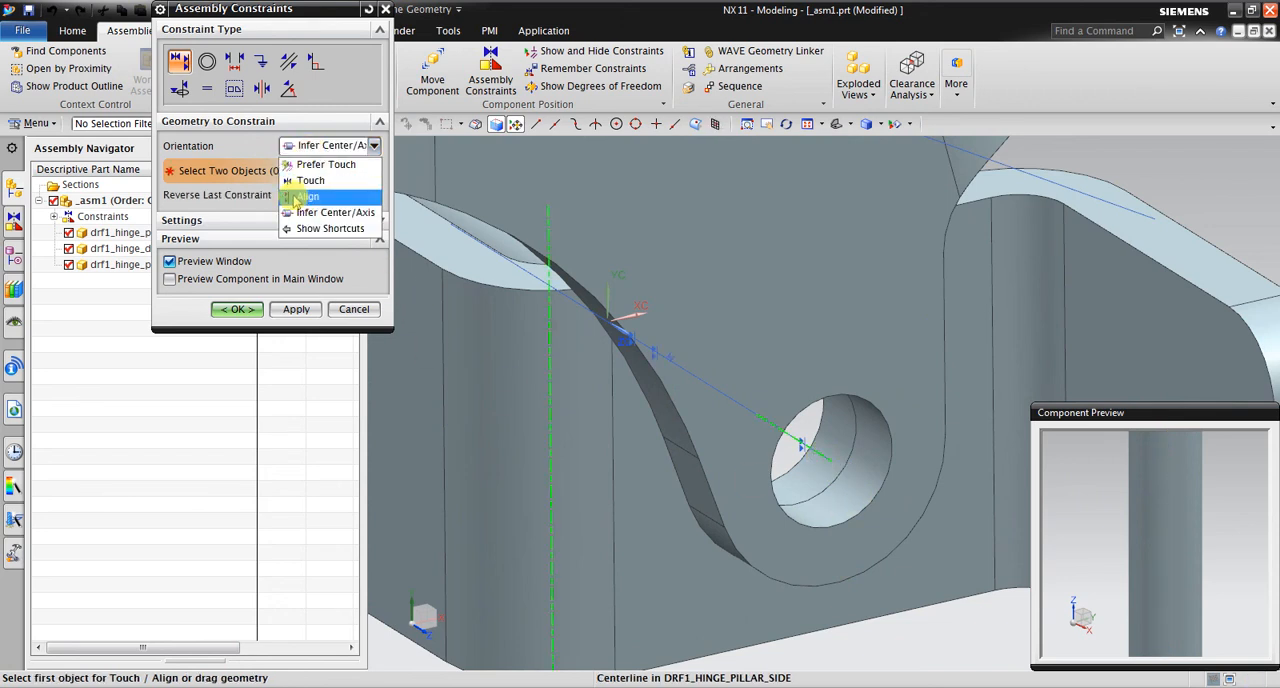
pyautogui.click(305, 180)
pyautogui.scroll(-6, 1090, 552)
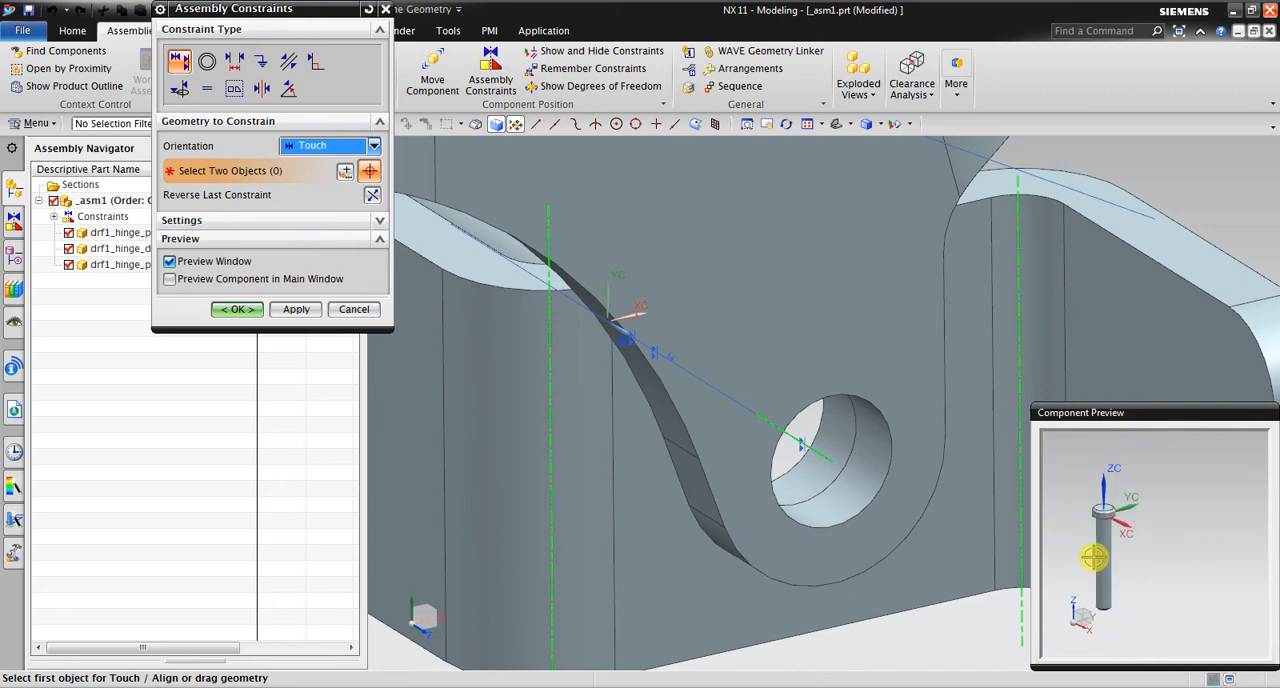
pyautogui.moveTo(1124, 517); pyautogui.dragTo(1117, 500, button='middle')
pyautogui.scroll(4, 1115, 510)
pyautogui.moveTo(1105, 570); pyautogui.dragTo(1083, 609, button='middle')
pyautogui.scroll(3, 1083, 609)
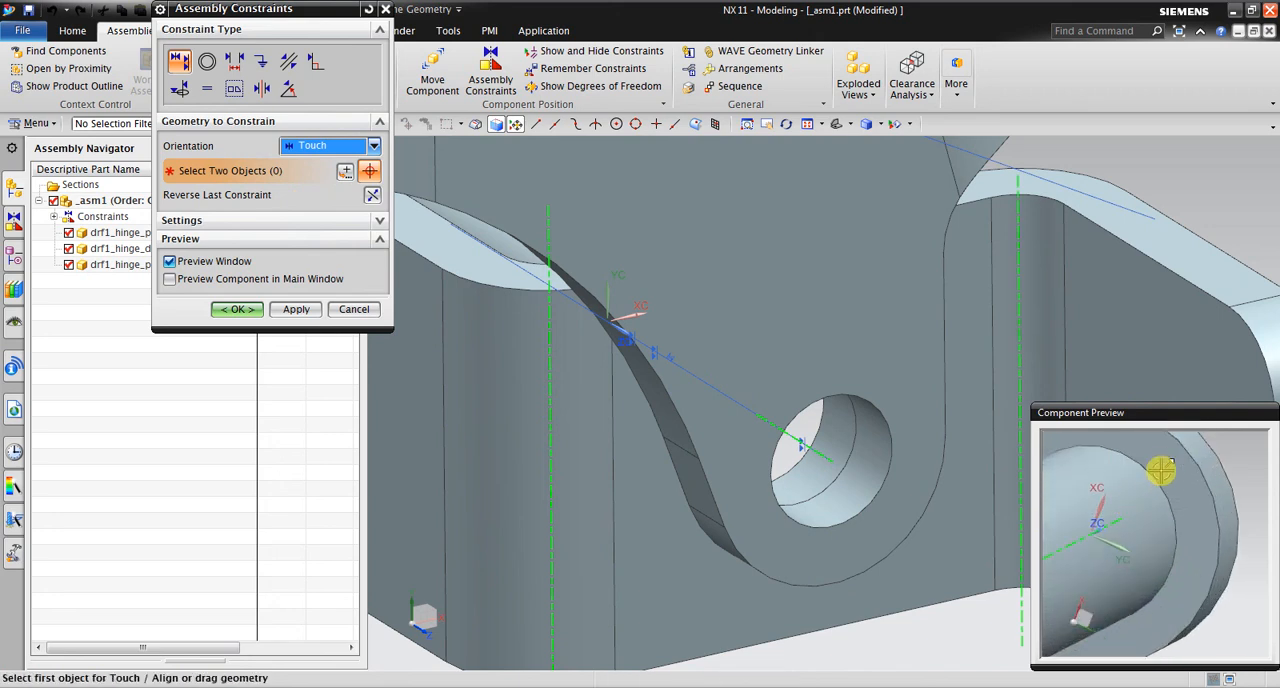
pyautogui.click(1163, 469)
pyautogui.scroll(-3, 1100, 520)
pyautogui.click(914, 316)
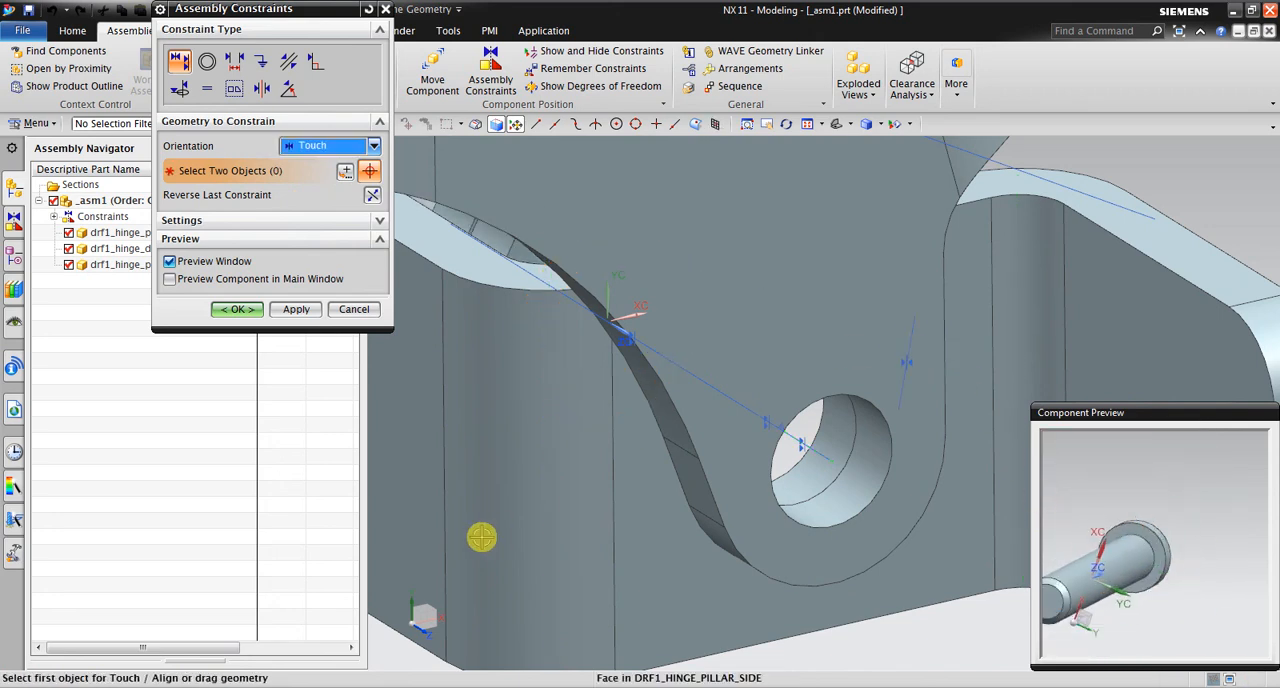
pyautogui.click(222, 312)
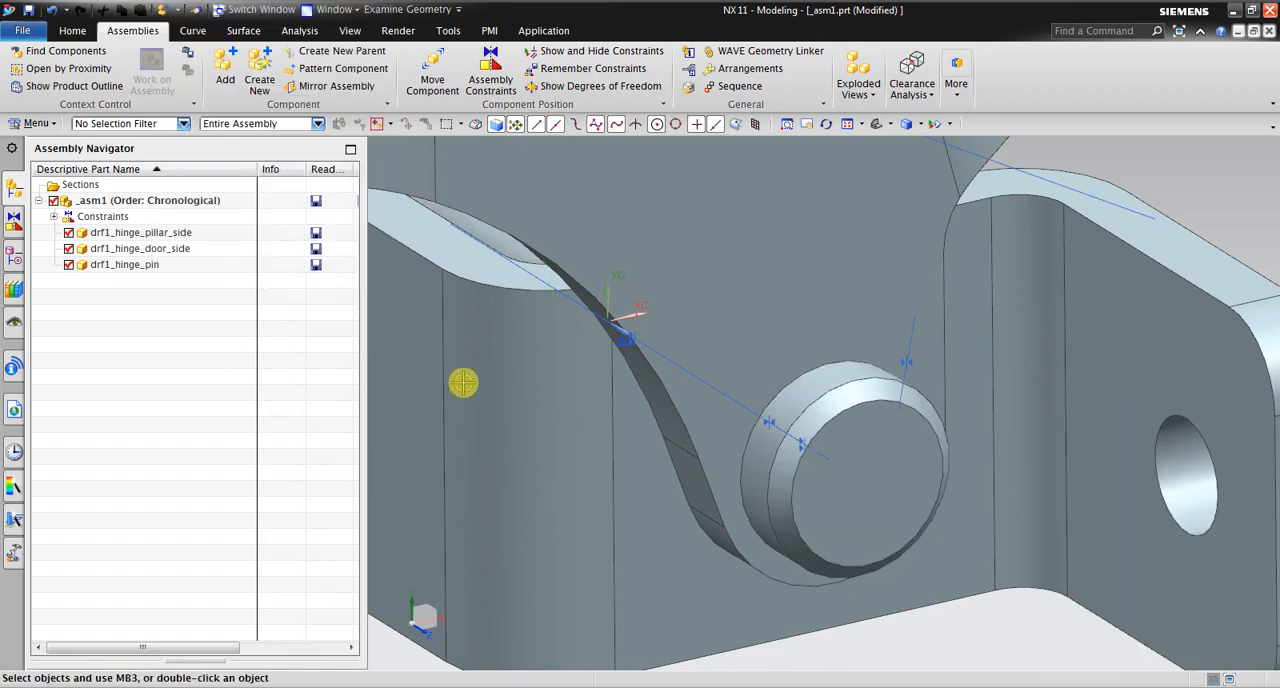
# Examine the hinge with its pin in place and check the constraints in the Constraint Navigator, narrowing its Name column
pyautogui.scroll(-5, 463, 380)
pyautogui.moveTo(677, 397); pyautogui.dragTo(816, 517, button='middle')
pyautogui.scroll(-2, 822, 518)
pyautogui.scroll(2, 748, 470)
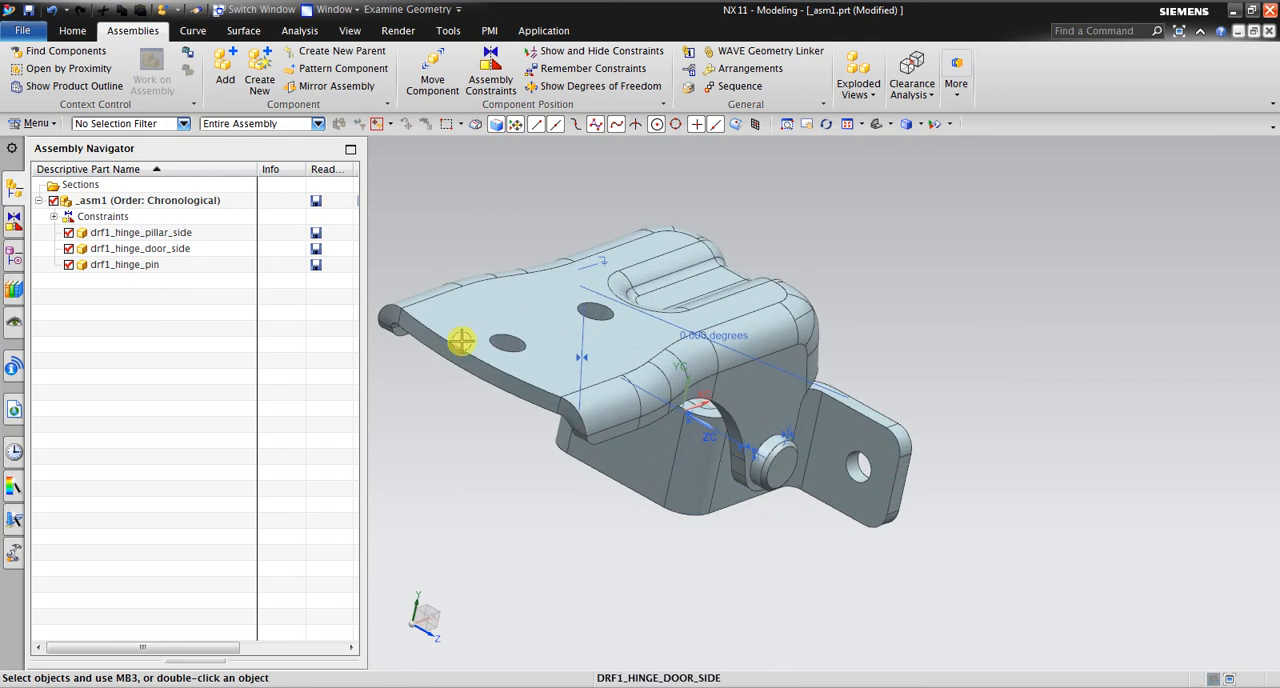
pyautogui.click(12, 220)
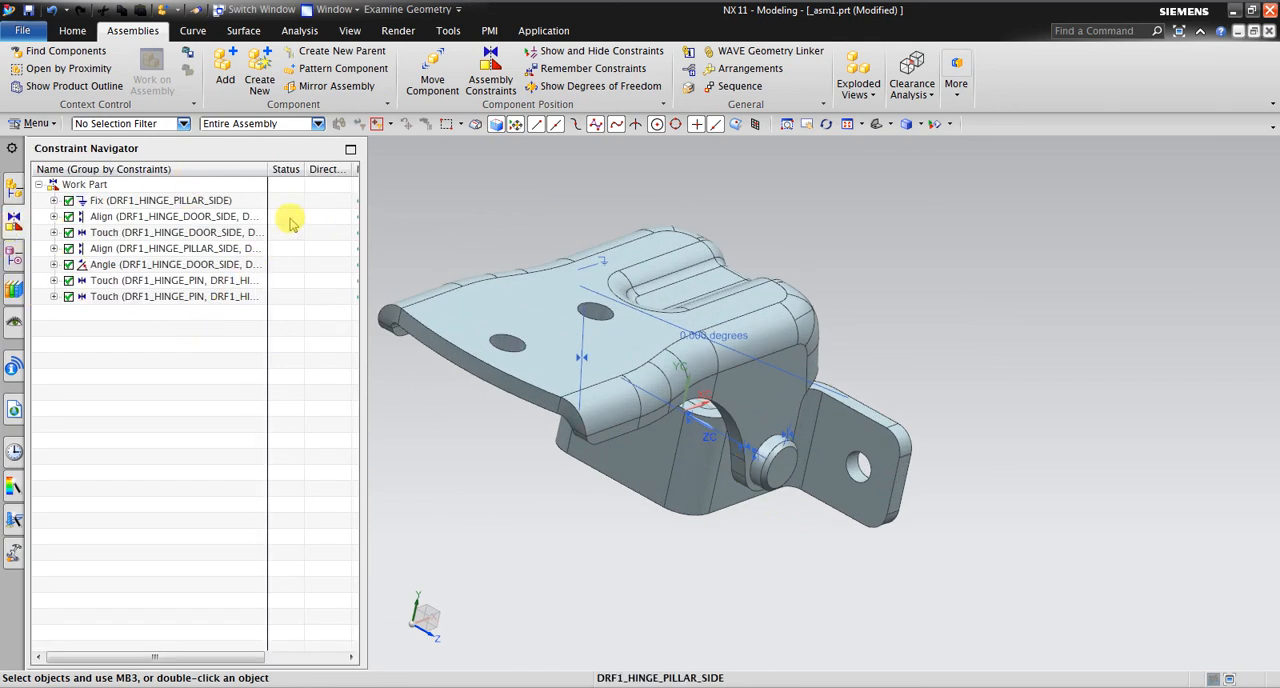
pyautogui.moveTo(266, 167); pyautogui.dragTo(237, 189)
pyautogui.scroll(-2, 766, 386)
pyautogui.moveTo(871, 386)
pyautogui.mouseDown(button='middle')
pyautogui.moveTo(886, 363)
pyautogui.moveTo(860, 388)
pyautogui.mouseUp(button='middle')
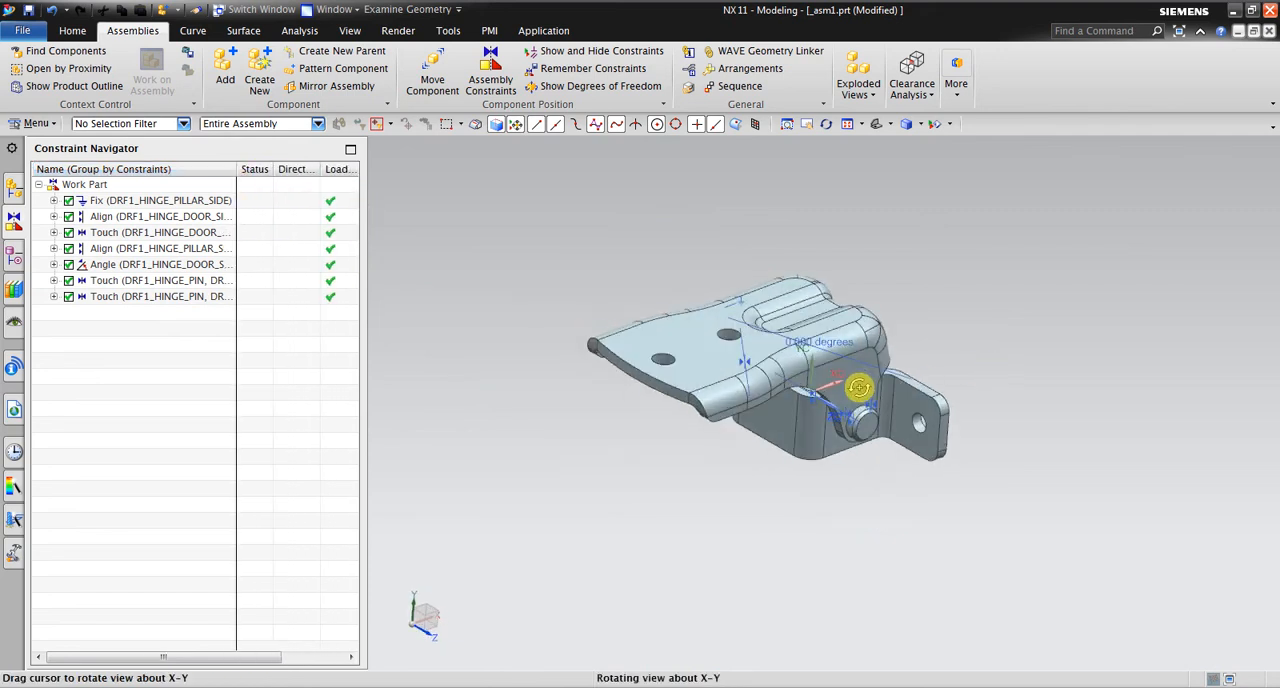
pyautogui.scroll(1, 730, 341)
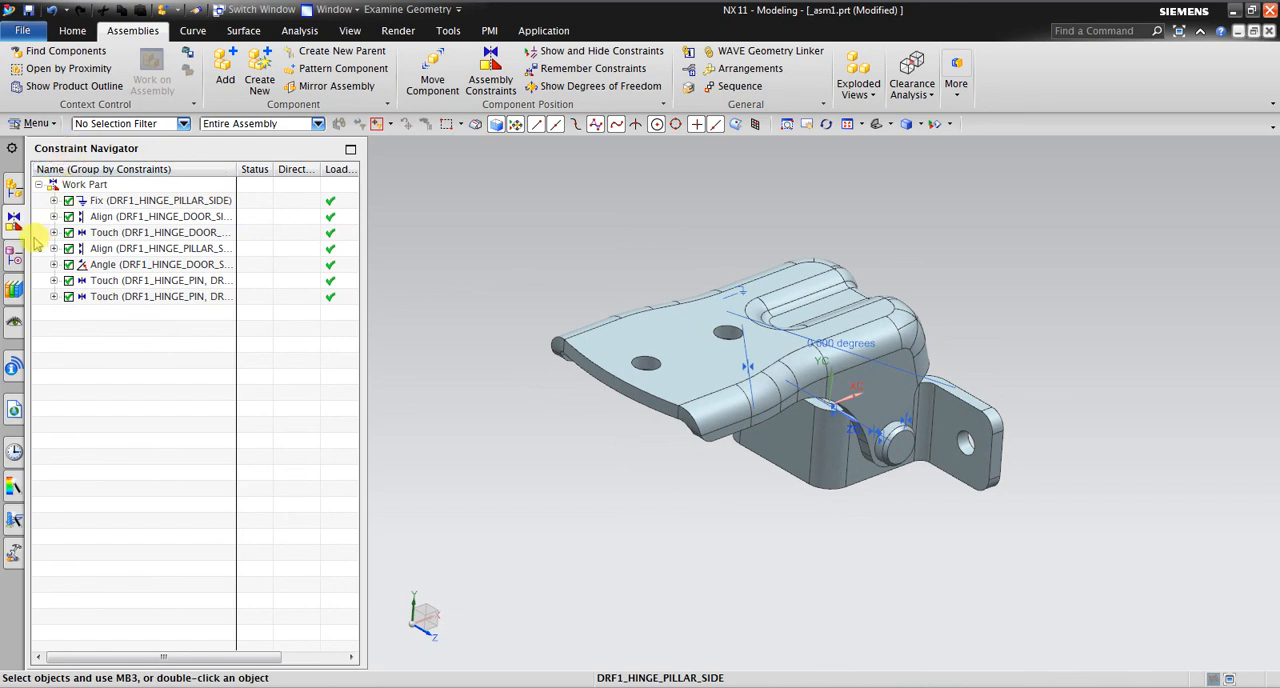
# Review the components in the Assembly Navigator, narrow the navigator area to enlarge the graphics view, and return to the Constraint Navigator
pyautogui.click(27, 197)
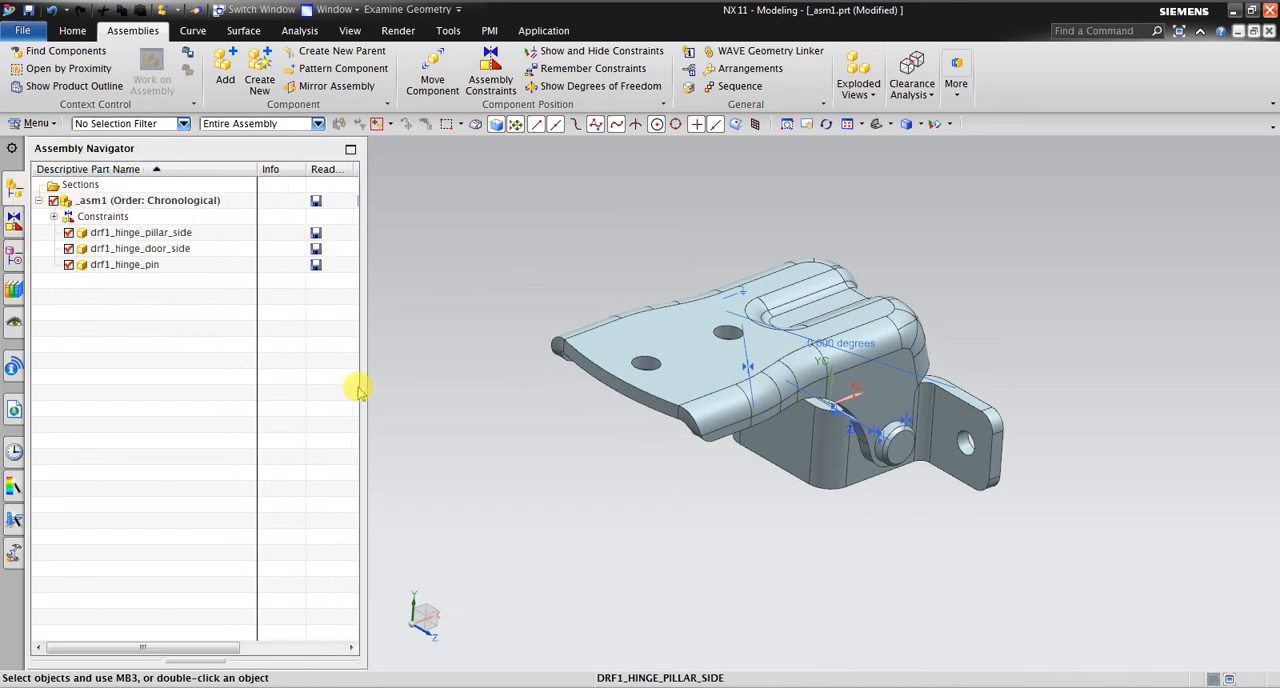
pyautogui.moveTo(857, 320); pyautogui.dragTo(421, 299, button='middle')
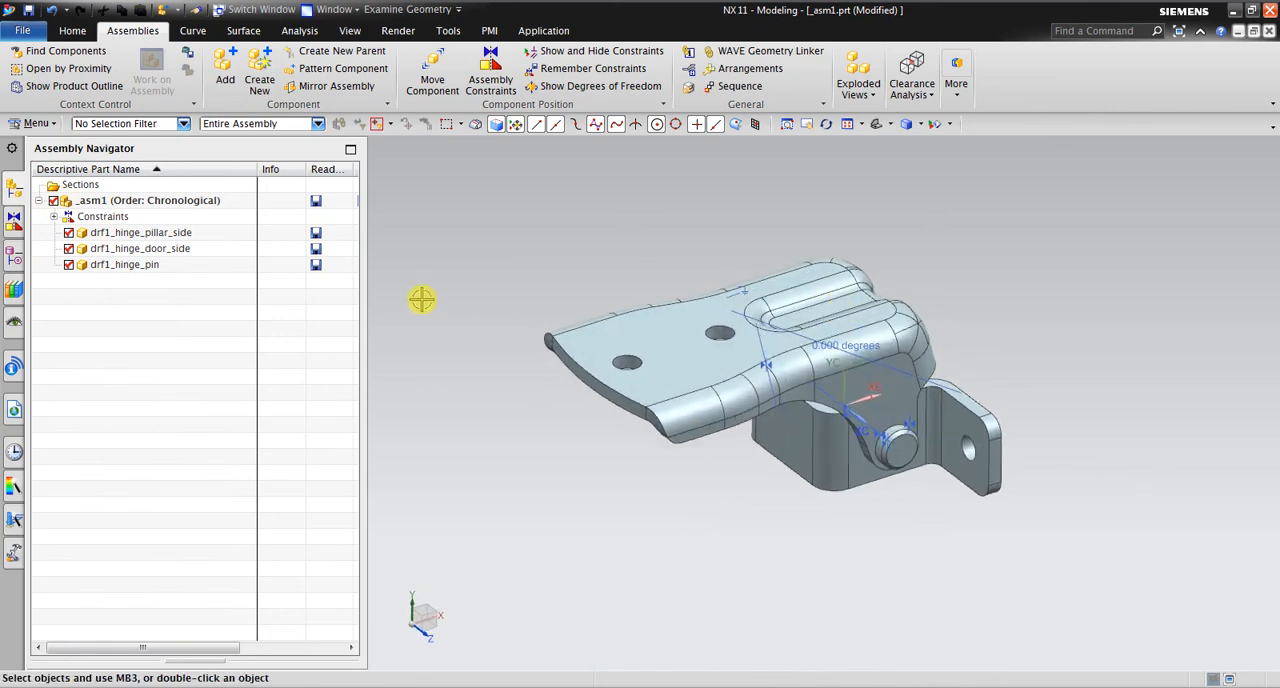
pyautogui.moveTo(368, 263); pyautogui.dragTo(290, 265)
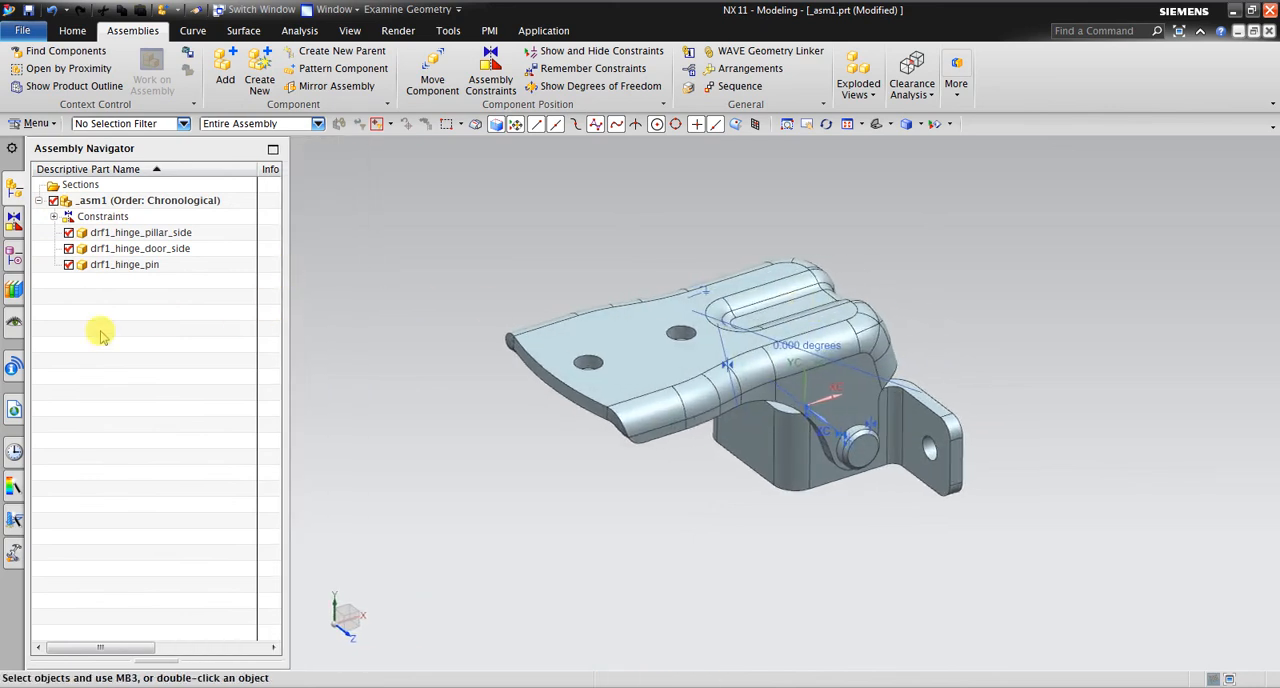
pyautogui.click(13, 245)
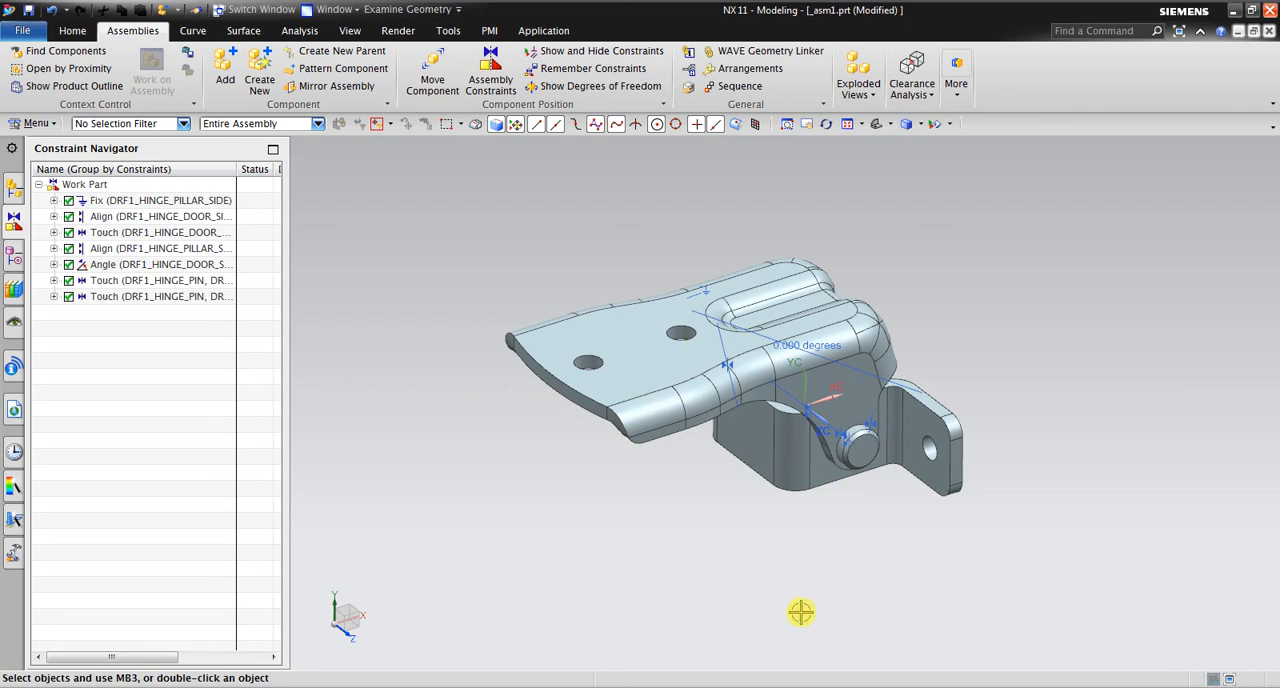
# Hide all assembly constraints in the graphics view using Show and Hide
pyautogui.click(350, 30)
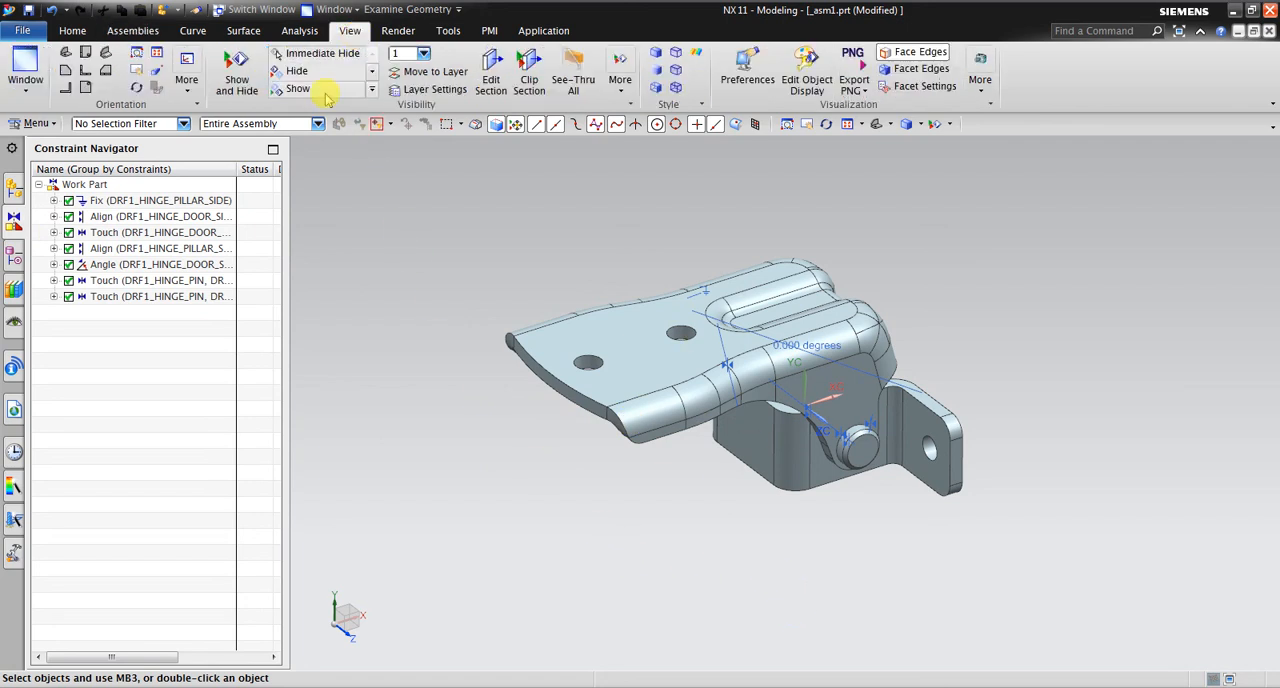
pyautogui.click(238, 88)
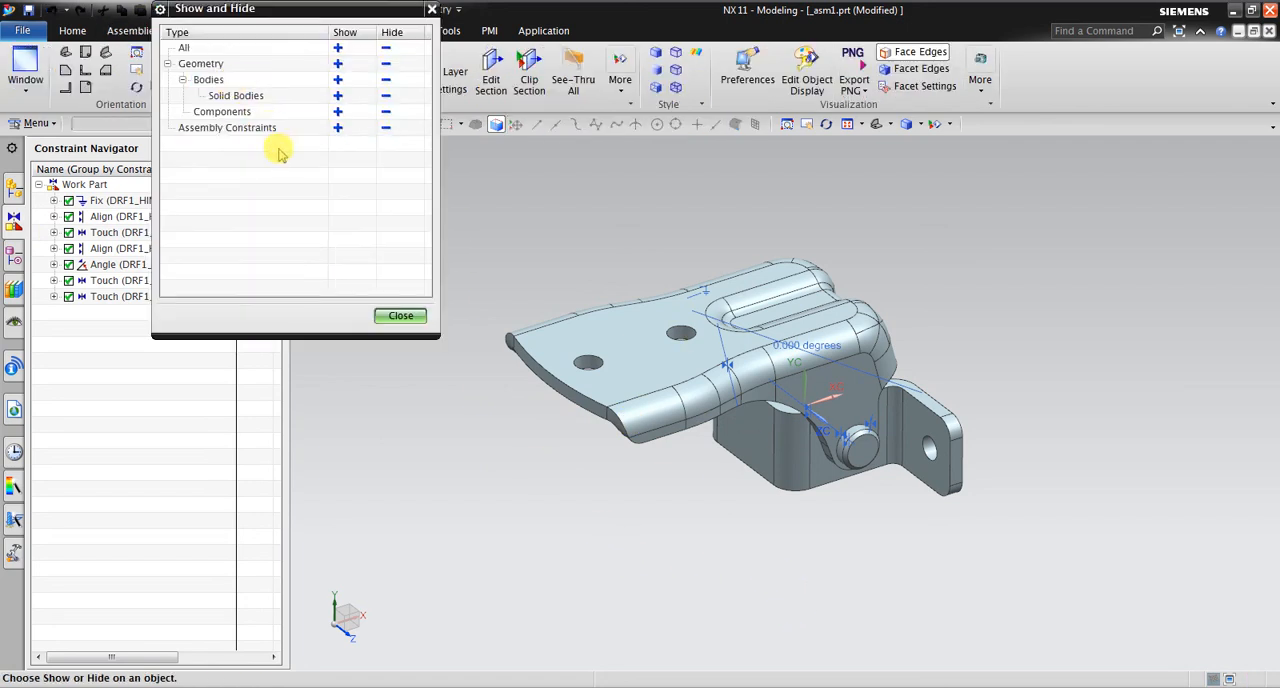
pyautogui.click(386, 127)
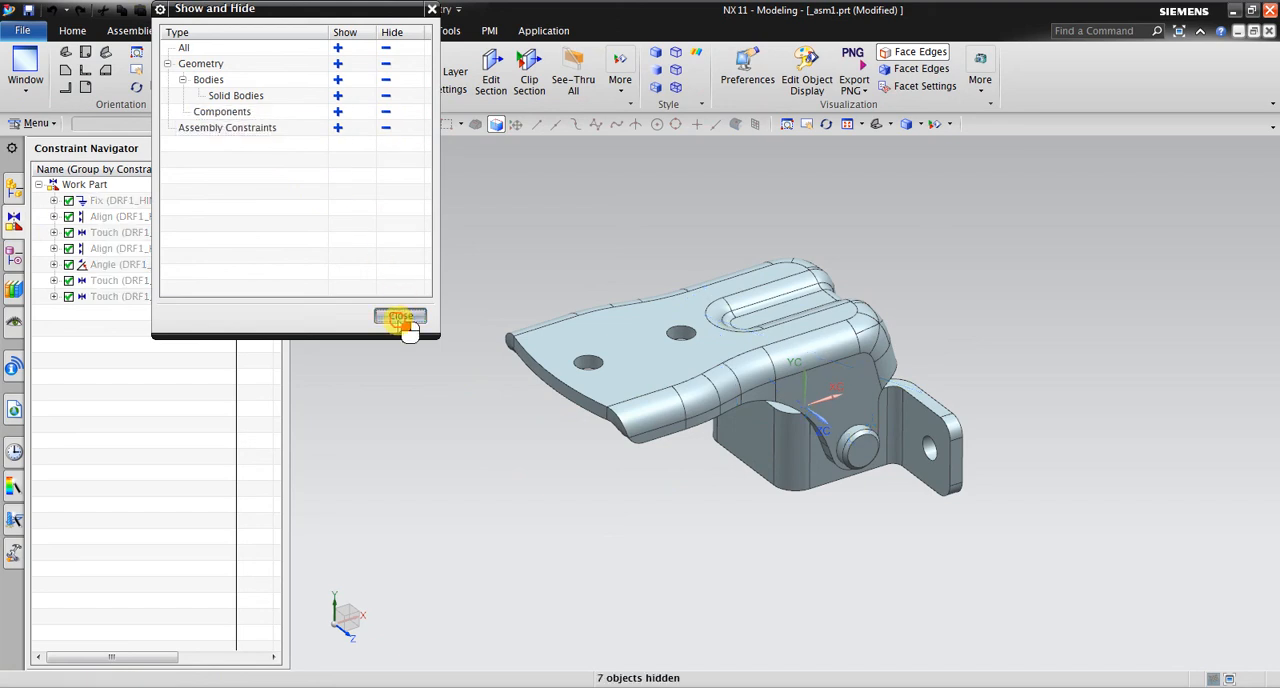
pyautogui.click(401, 318)
pyautogui.scroll(2, 722, 435)
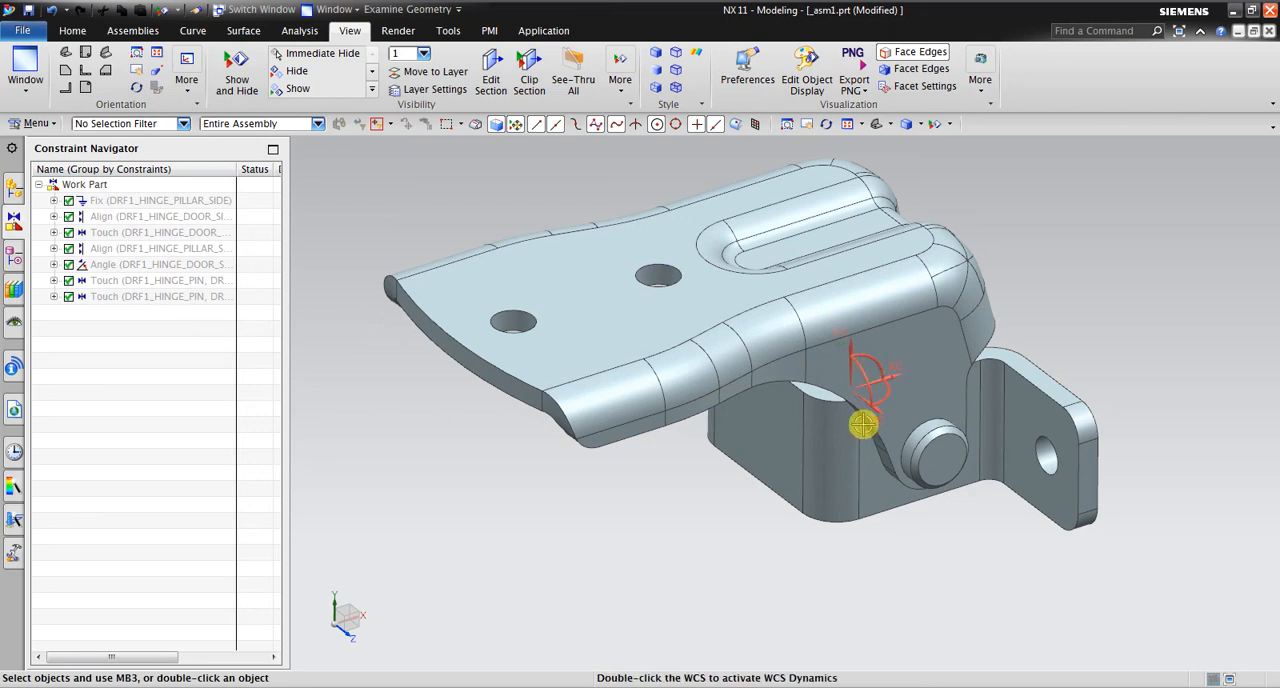